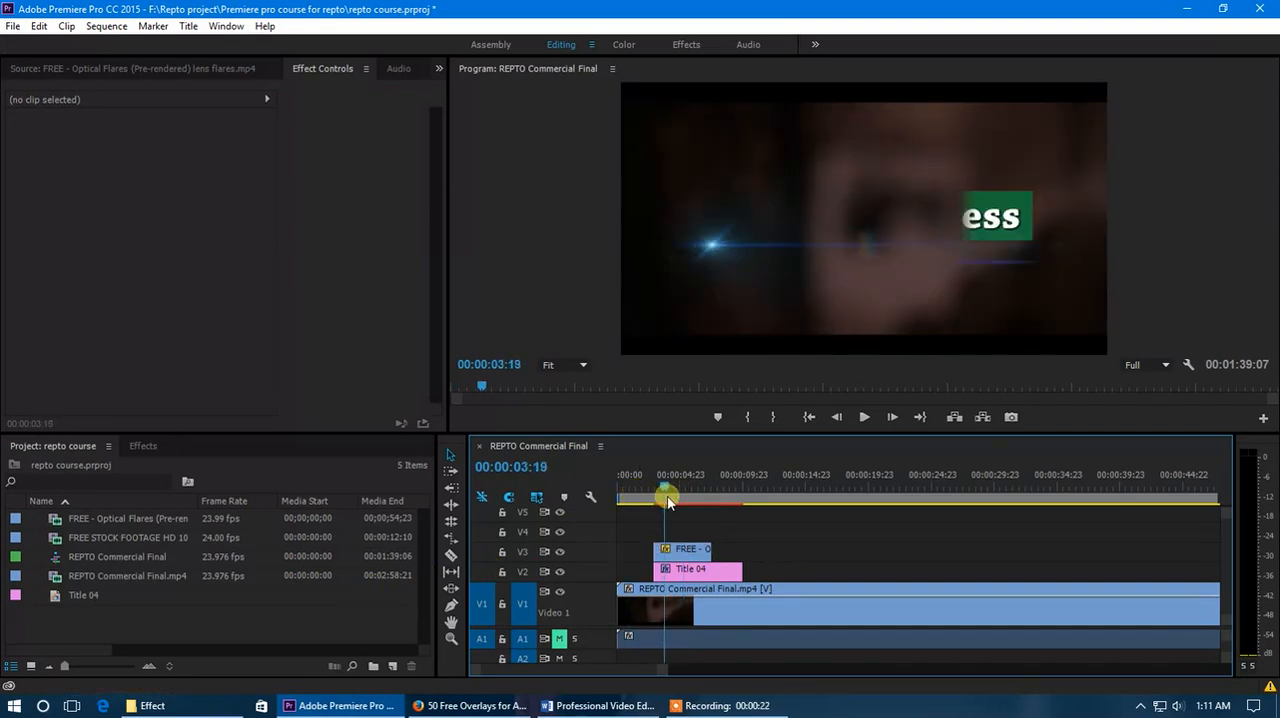
# Open Title 04 for editing and delete the green rectangle behind the Story of Success text.
pyautogui.click(698, 558)
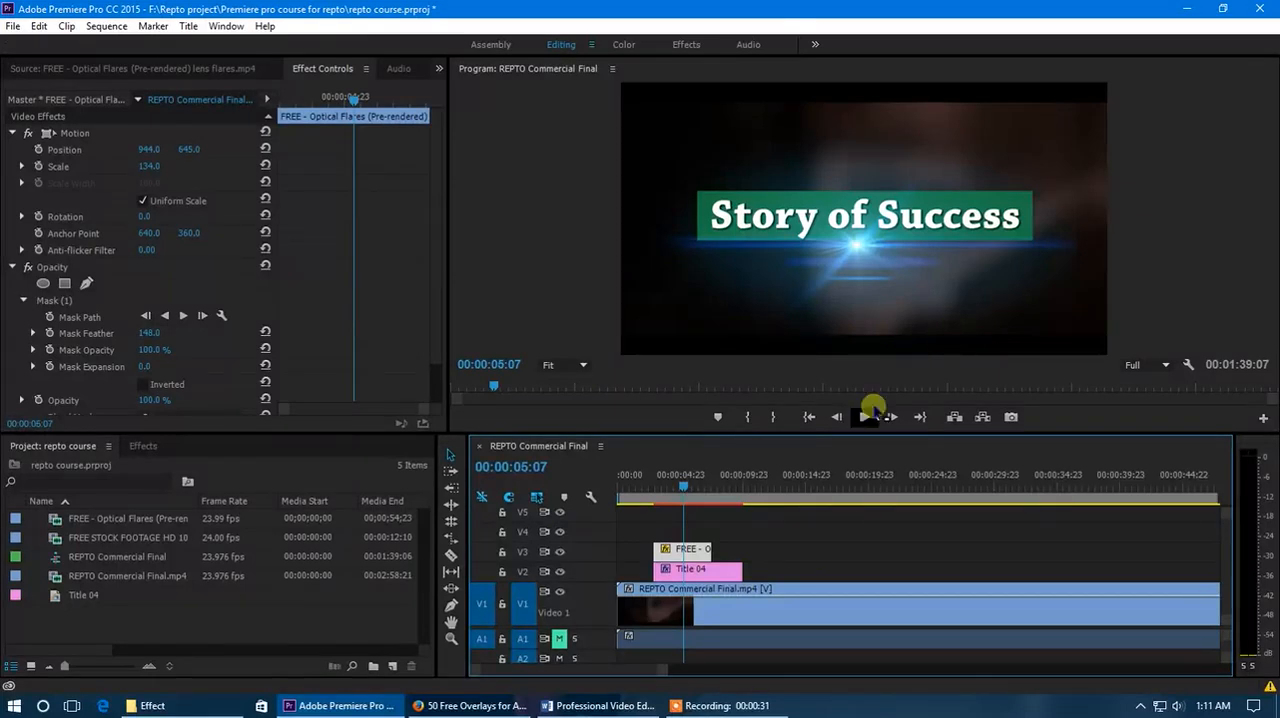
pyautogui.click(699, 571)
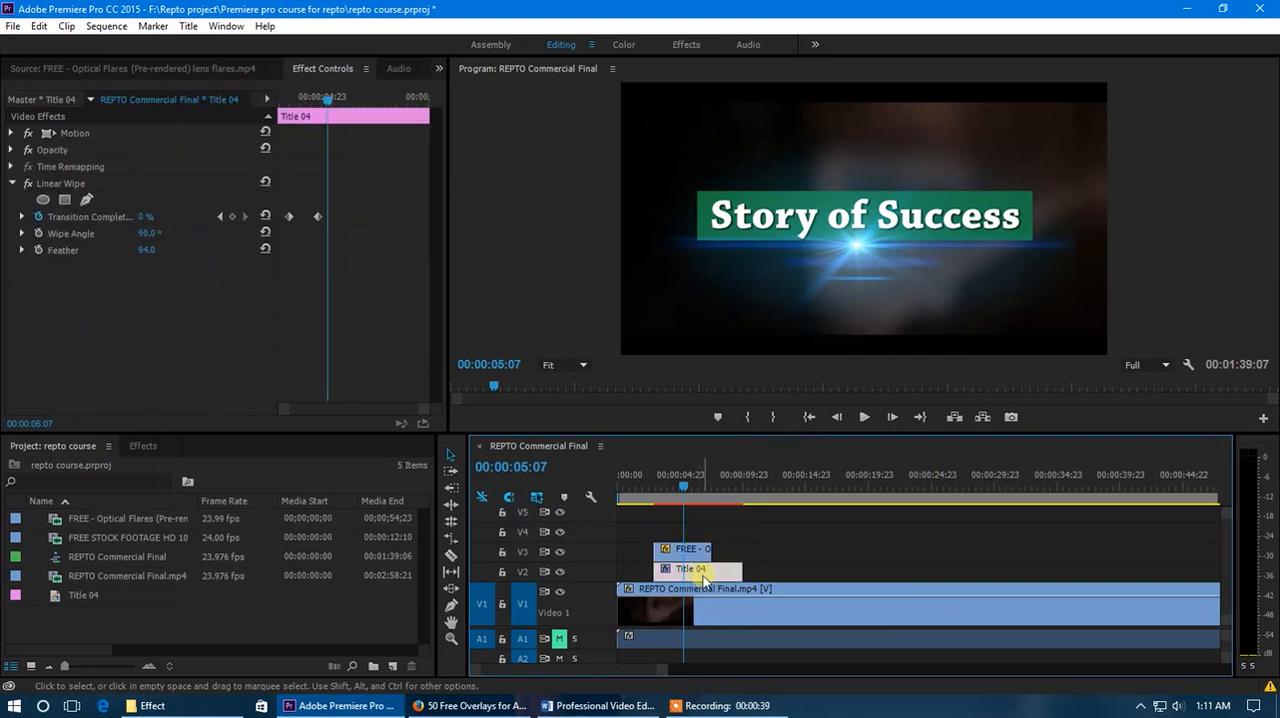
pyautogui.doubleClick(704, 578)
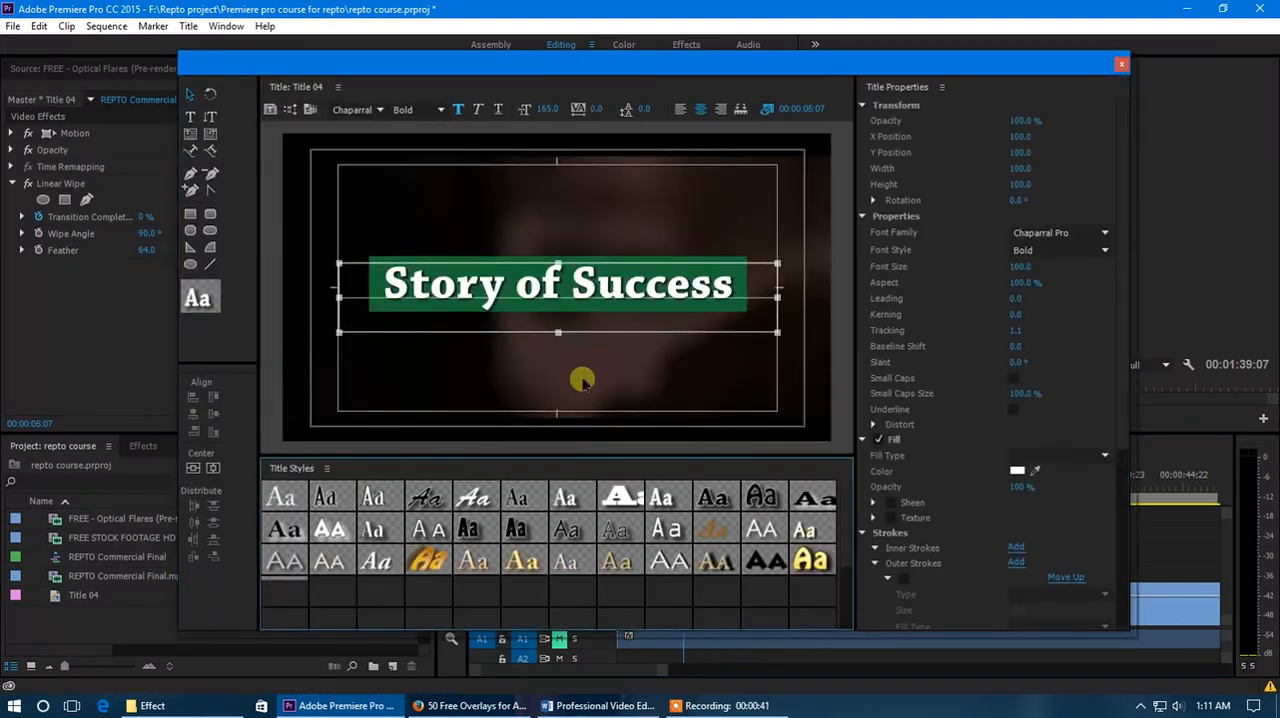
pyautogui.click(190, 94)
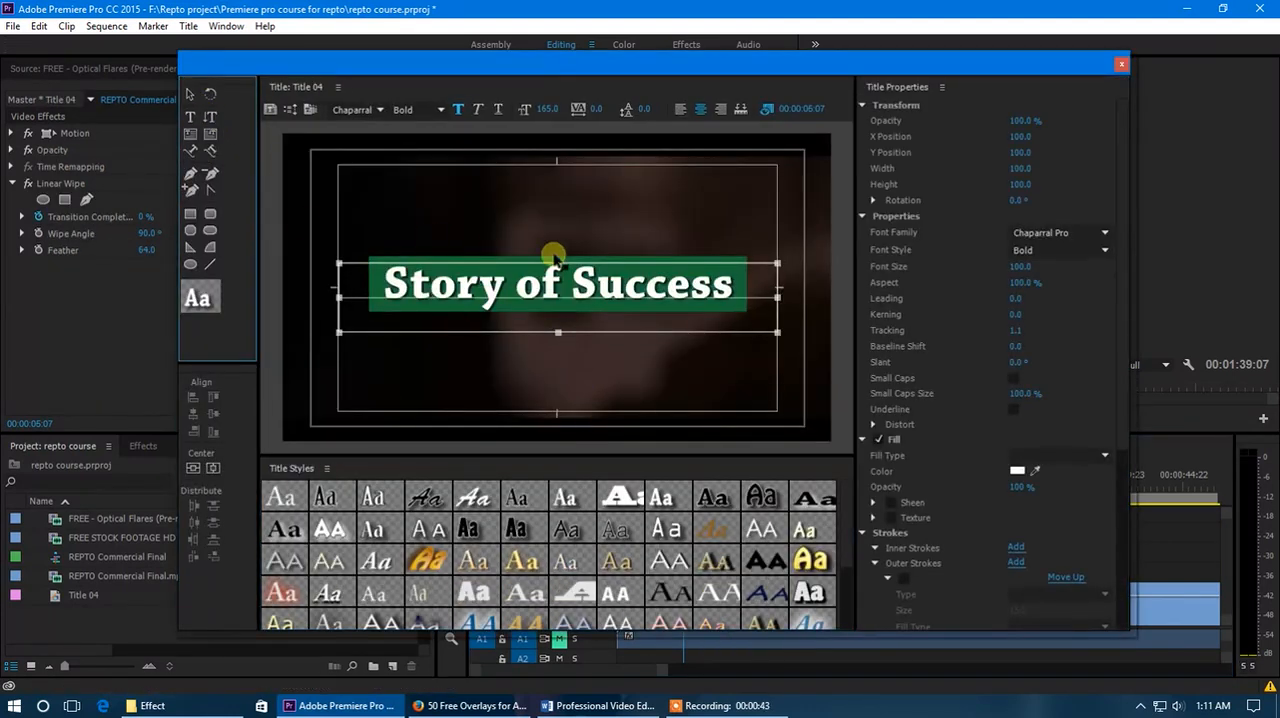
pyautogui.click(724, 260)
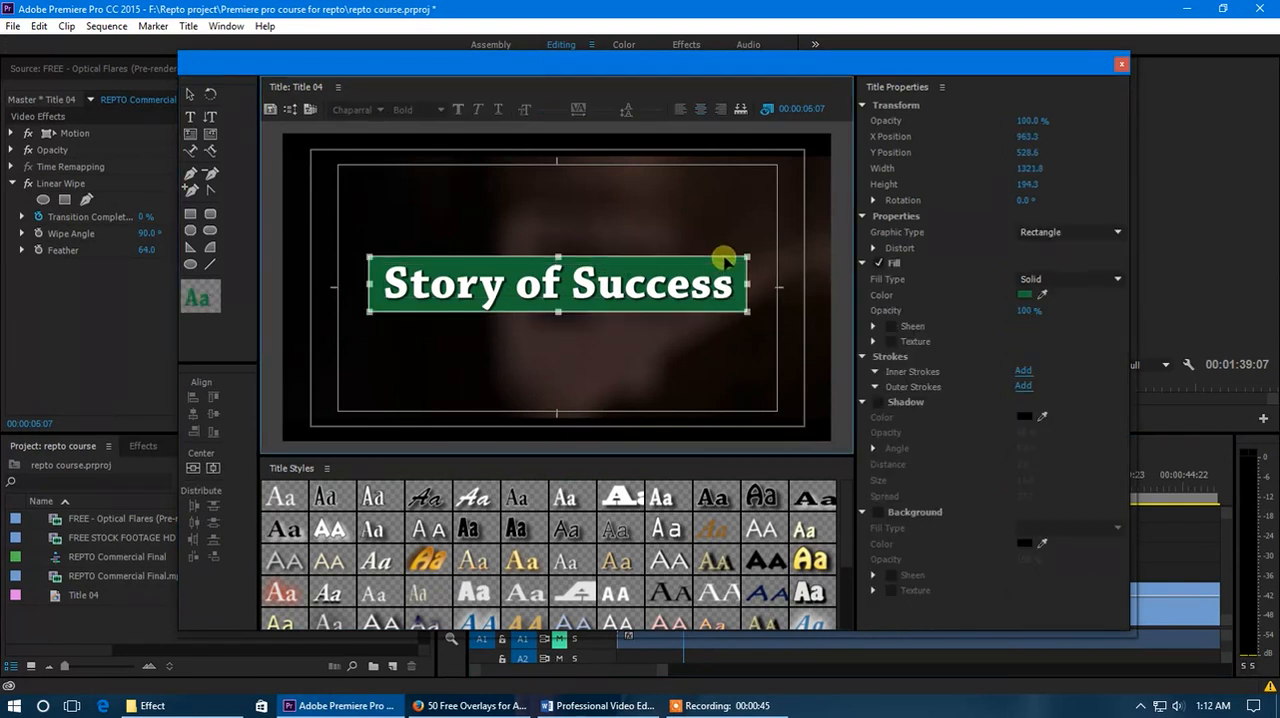
pyautogui.press('Delete')
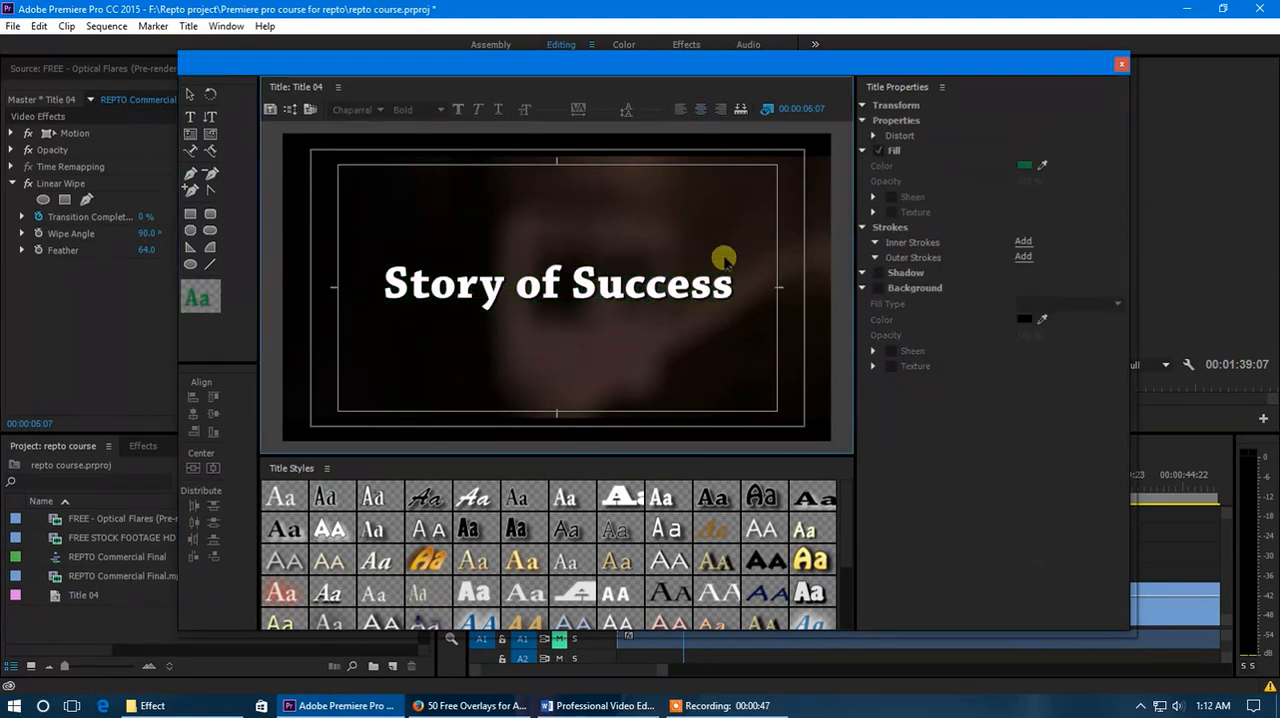
pyautogui.click(1122, 65)
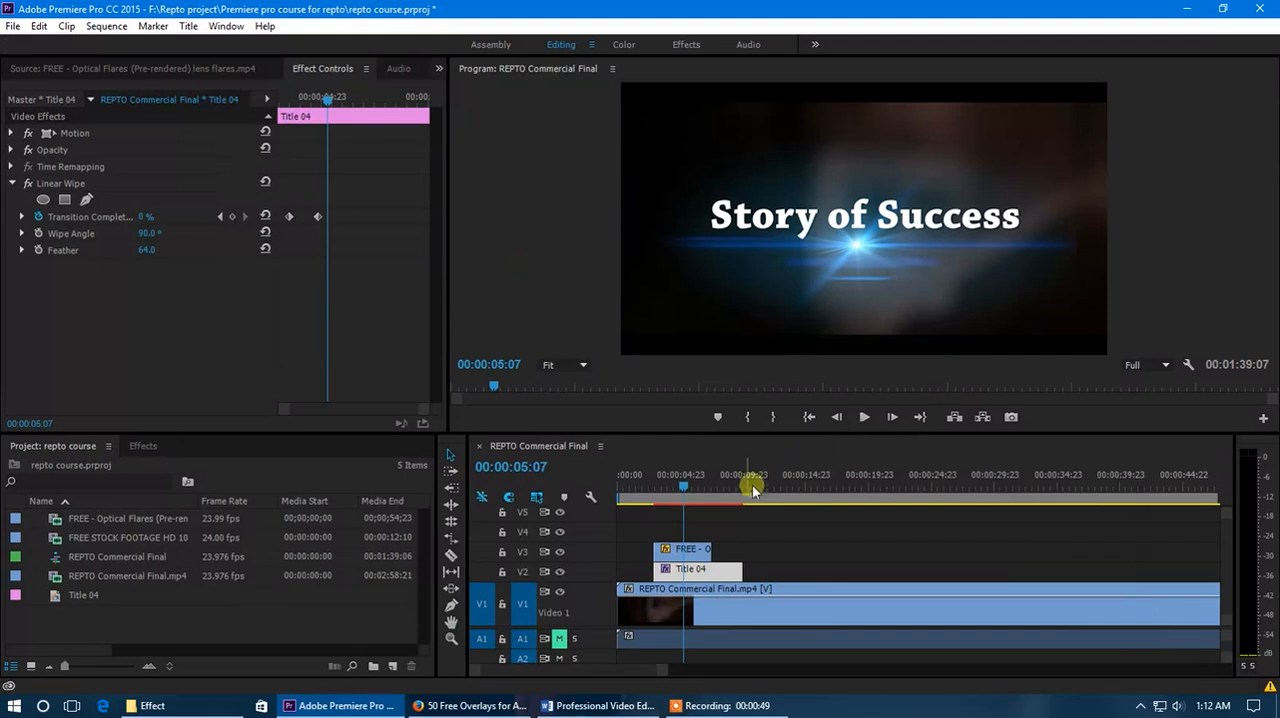
# Remove the Linear Wipe effect from the Title 04 clip on track V2.
pyautogui.click(664, 486)
pyautogui.moveTo(664, 486); pyautogui.dragTo(677, 515)
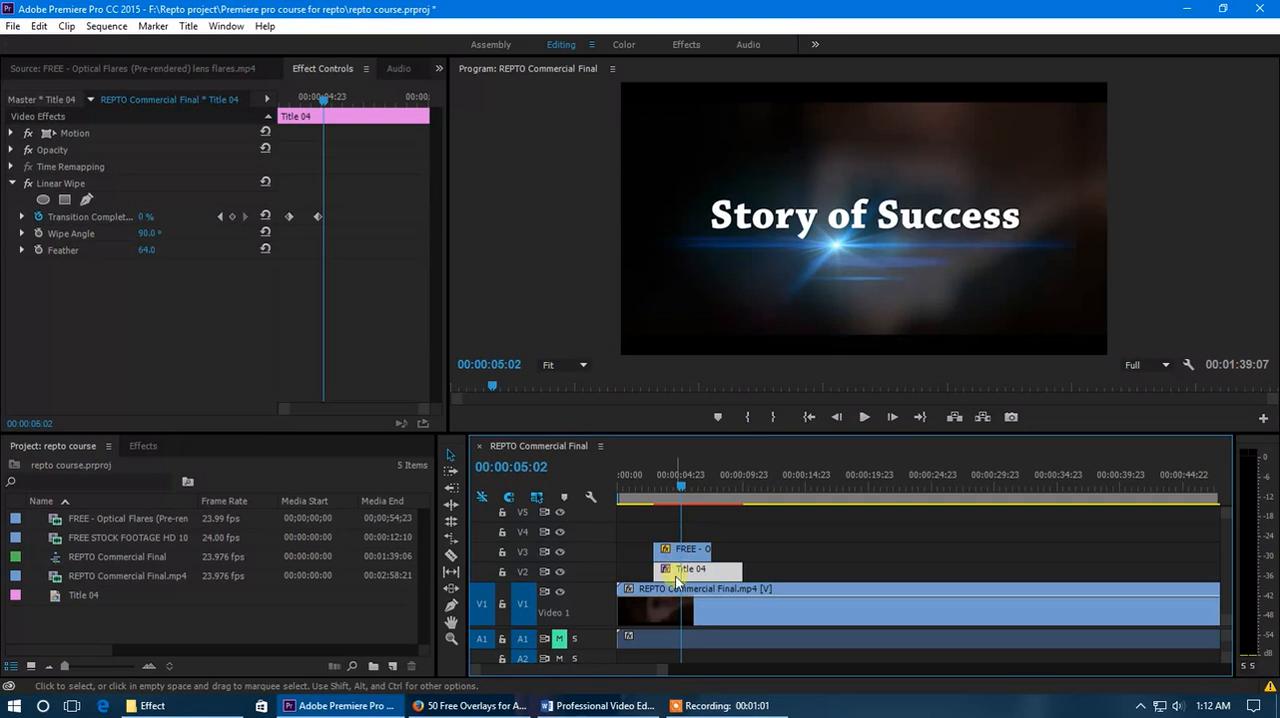
pyautogui.keyDown('alt'); pyautogui.scroll(4, 596, 573); pyautogui.keyUp('alt')
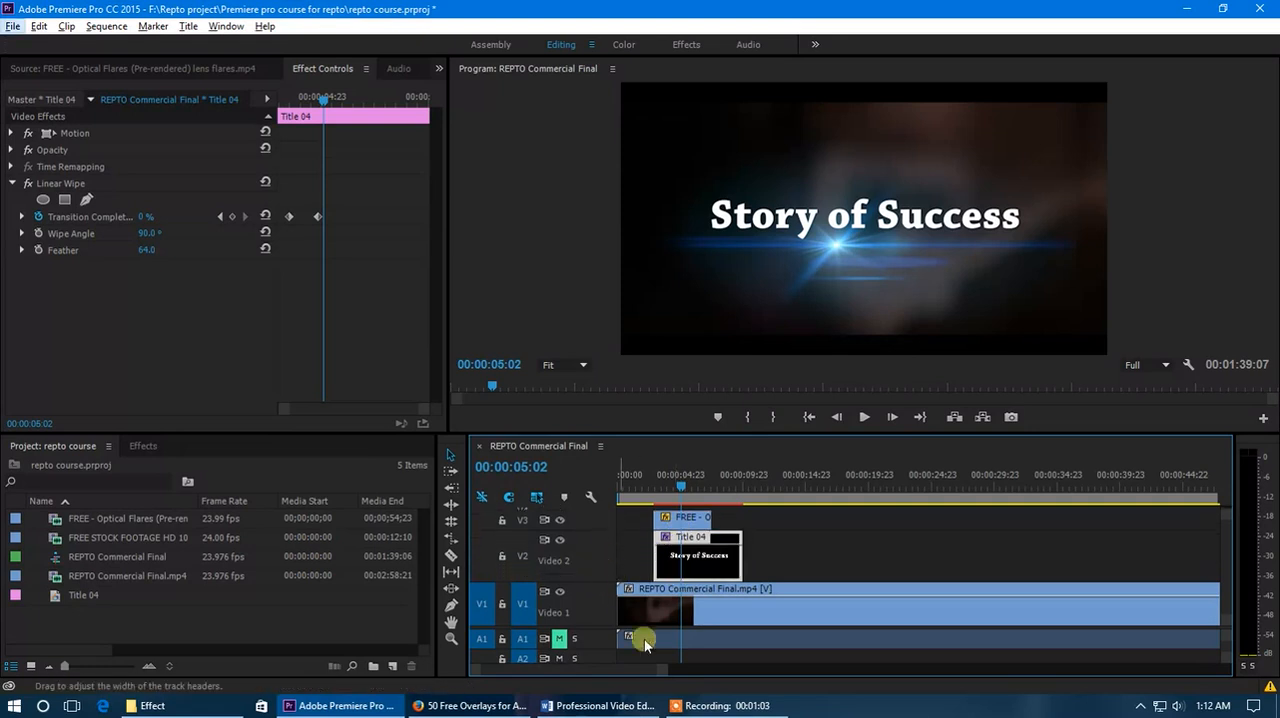
pyautogui.keyDown('alt'); pyautogui.scroll(4, 645, 667); pyautogui.keyUp('alt')
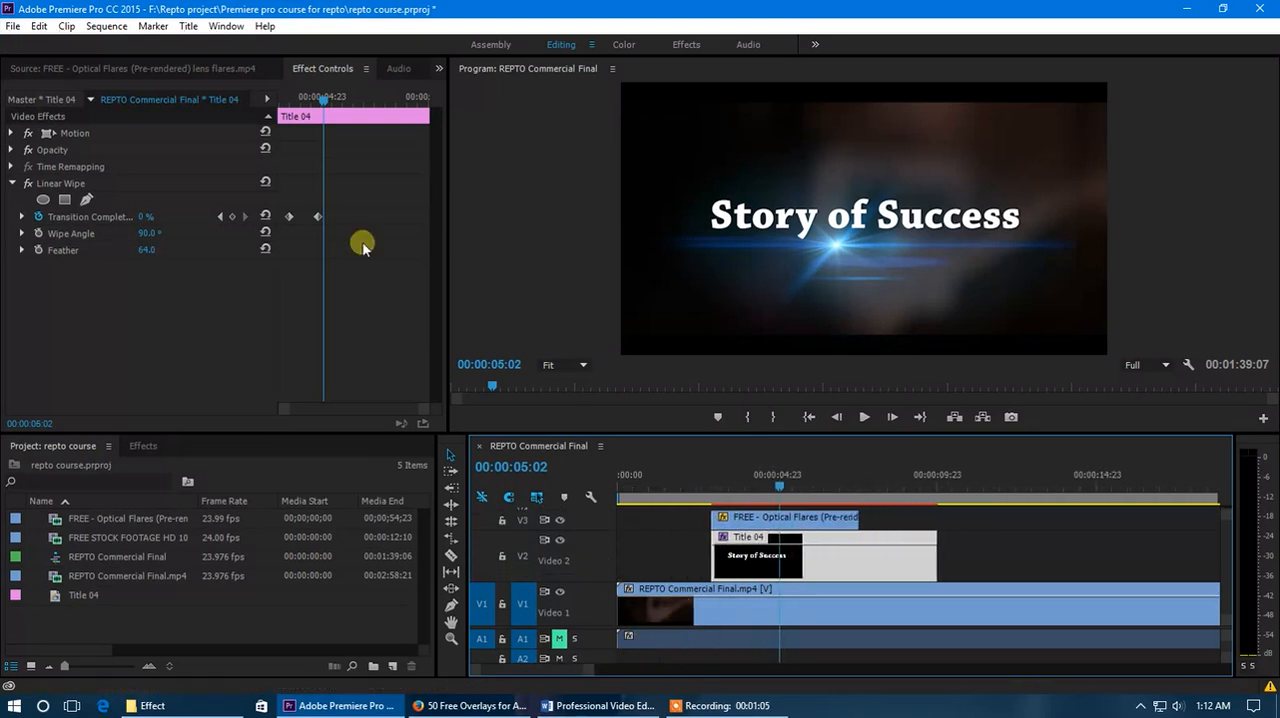
pyautogui.click(10, 150)
pyautogui.click(10, 150)
pyautogui.click(60, 185)
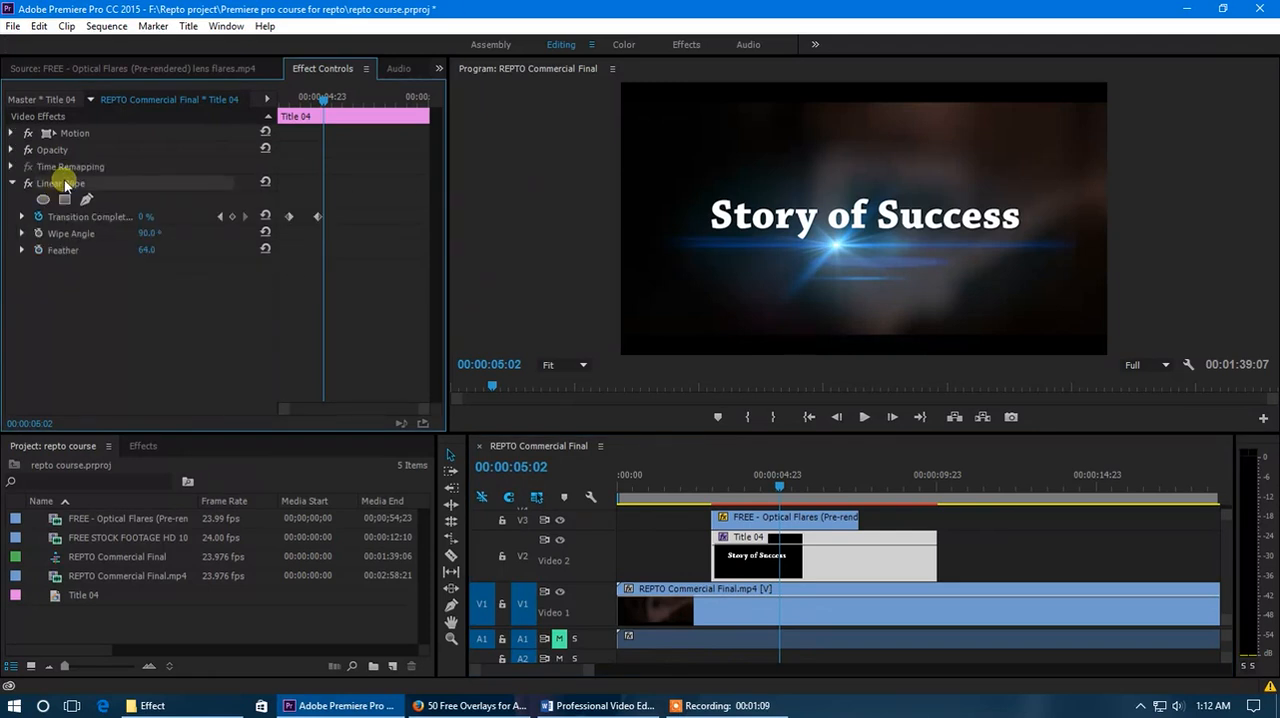
pyautogui.press('Delete')
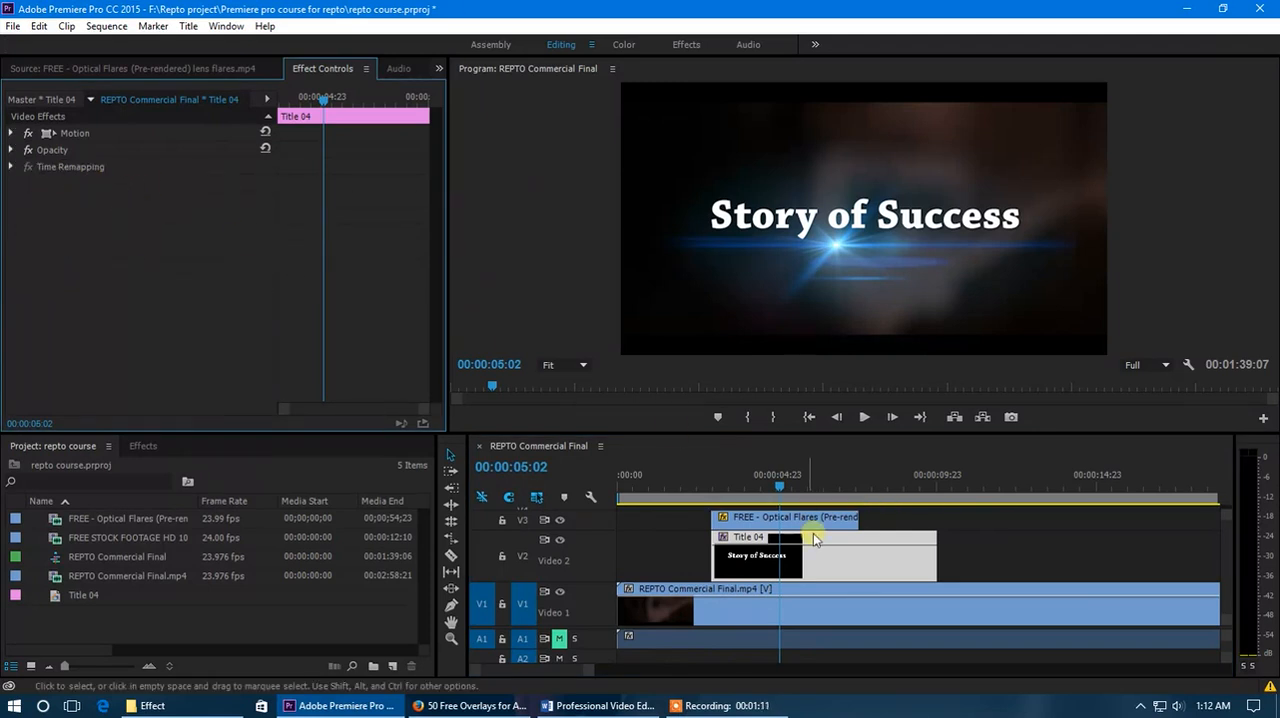
# Keyframe the title clip's Opacity at 0% at its start (00:00:02:23) and 100% slightly further in for a fade-in.
pyautogui.moveTo(735, 492)
pyautogui.mouseDown()
pyautogui.moveTo(697, 488)
pyautogui.moveTo(751, 497)
pyautogui.mouseUp()
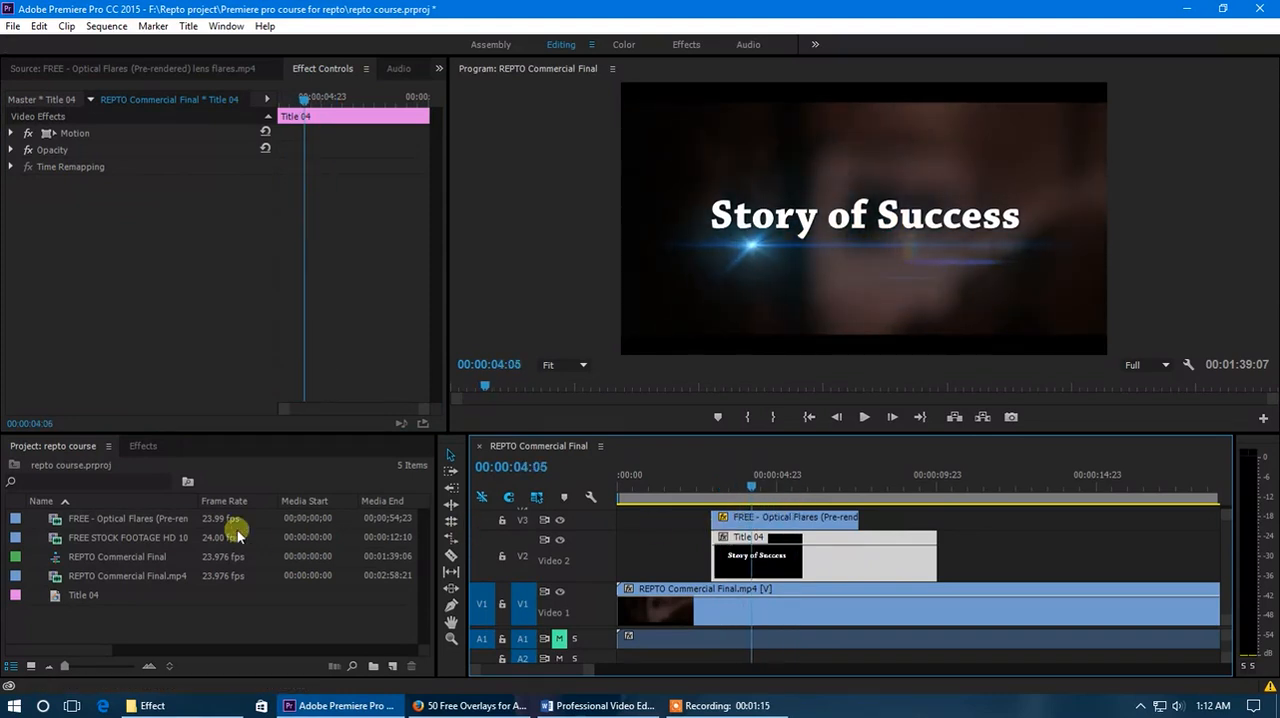
pyautogui.click(11, 150)
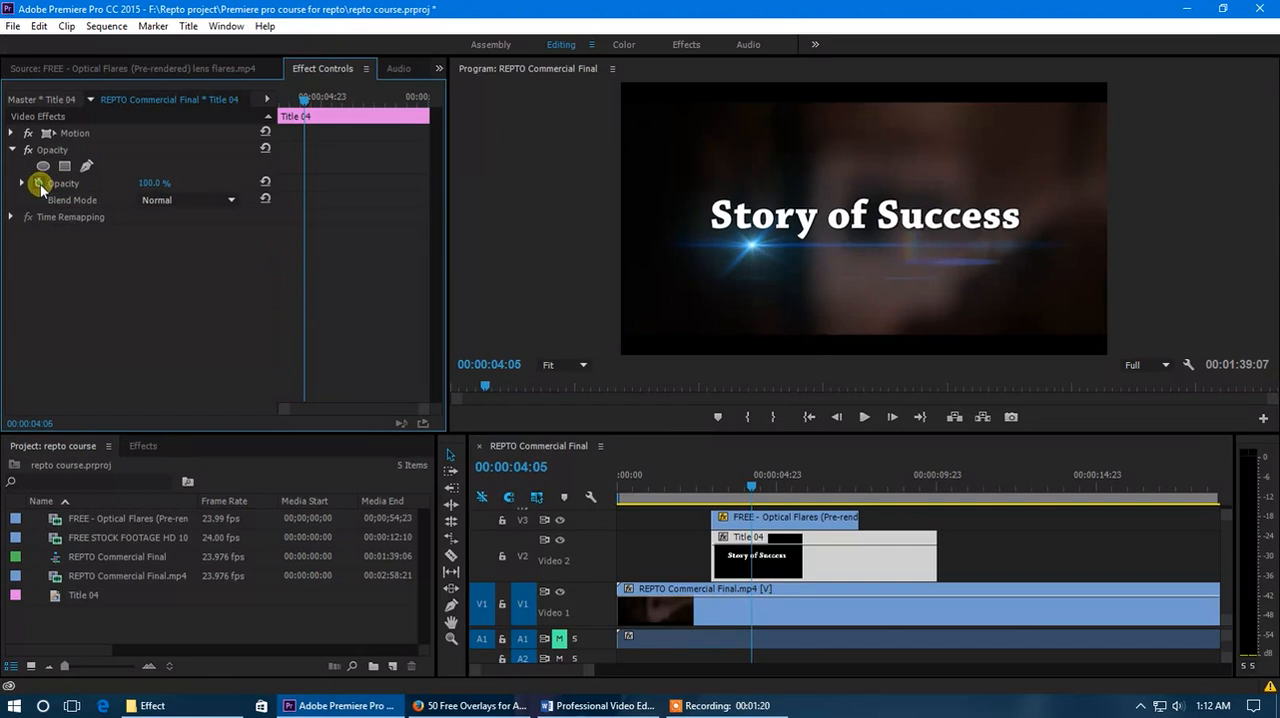
pyautogui.moveTo(303, 97); pyautogui.dragTo(266, 103)
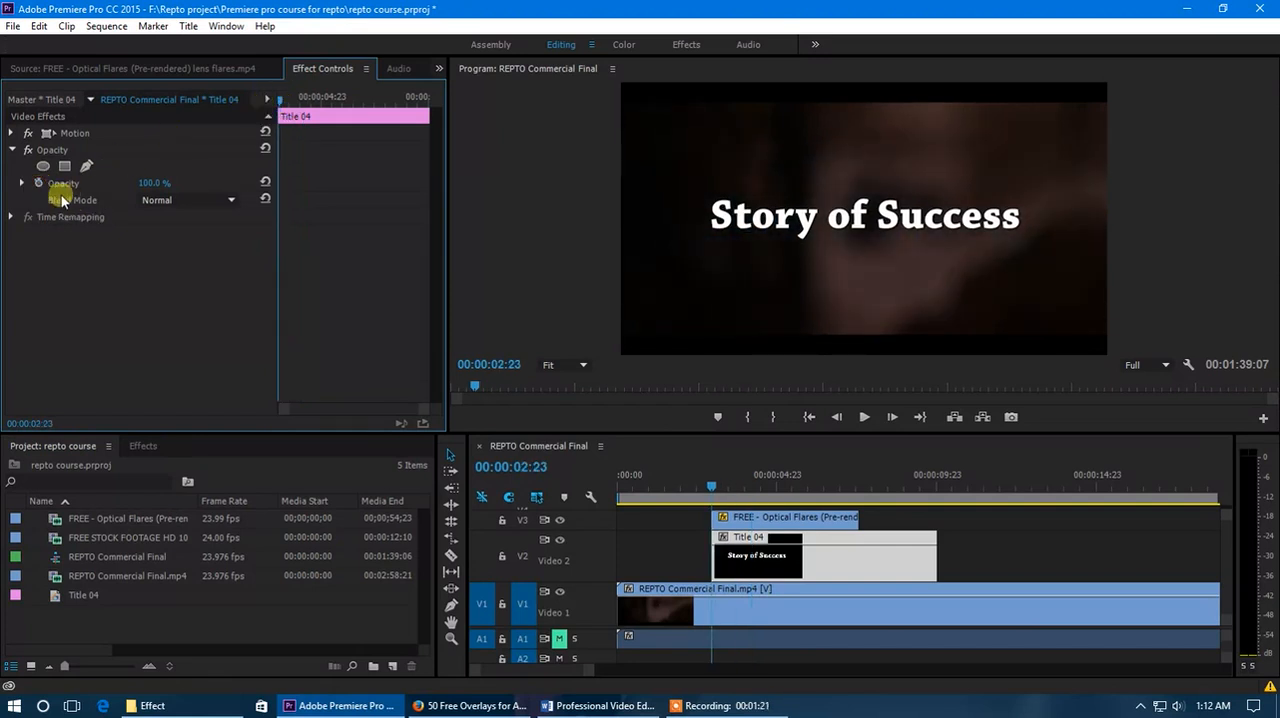
pyautogui.click(38, 183)
pyautogui.moveTo(150, 184); pyautogui.dragTo(22, 182)
pyautogui.moveTo(286, 103); pyautogui.dragTo(301, 100)
pyautogui.moveTo(158, 187); pyautogui.dragTo(209, 183)
# Shift the title's 100% opacity keyframe further from the clip start and play back the longer fade-in.
pyautogui.moveTo(296, 101)
pyautogui.mouseDown()
pyautogui.moveTo(274, 103)
pyautogui.moveTo(292, 124)
pyautogui.mouseUp()
pyautogui.moveTo(300, 183); pyautogui.dragTo(327, 183)
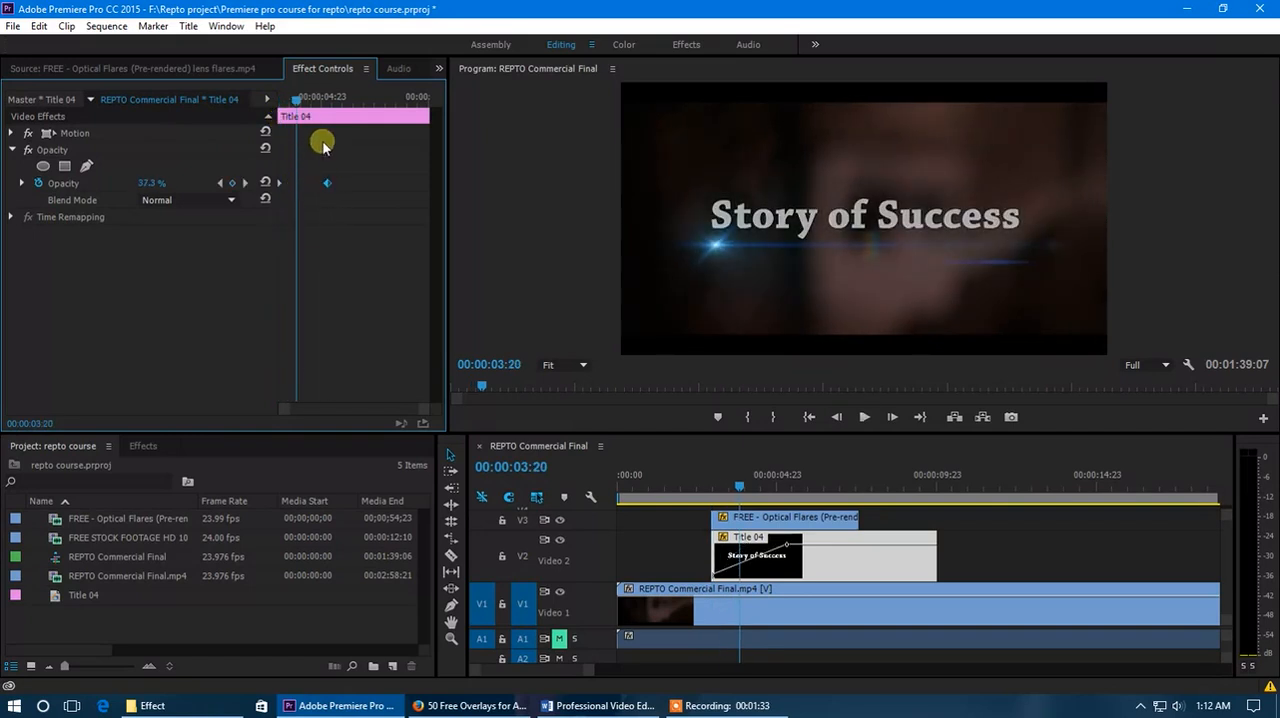
pyautogui.moveTo(300, 98); pyautogui.dragTo(278, 100)
pyautogui.press('space')
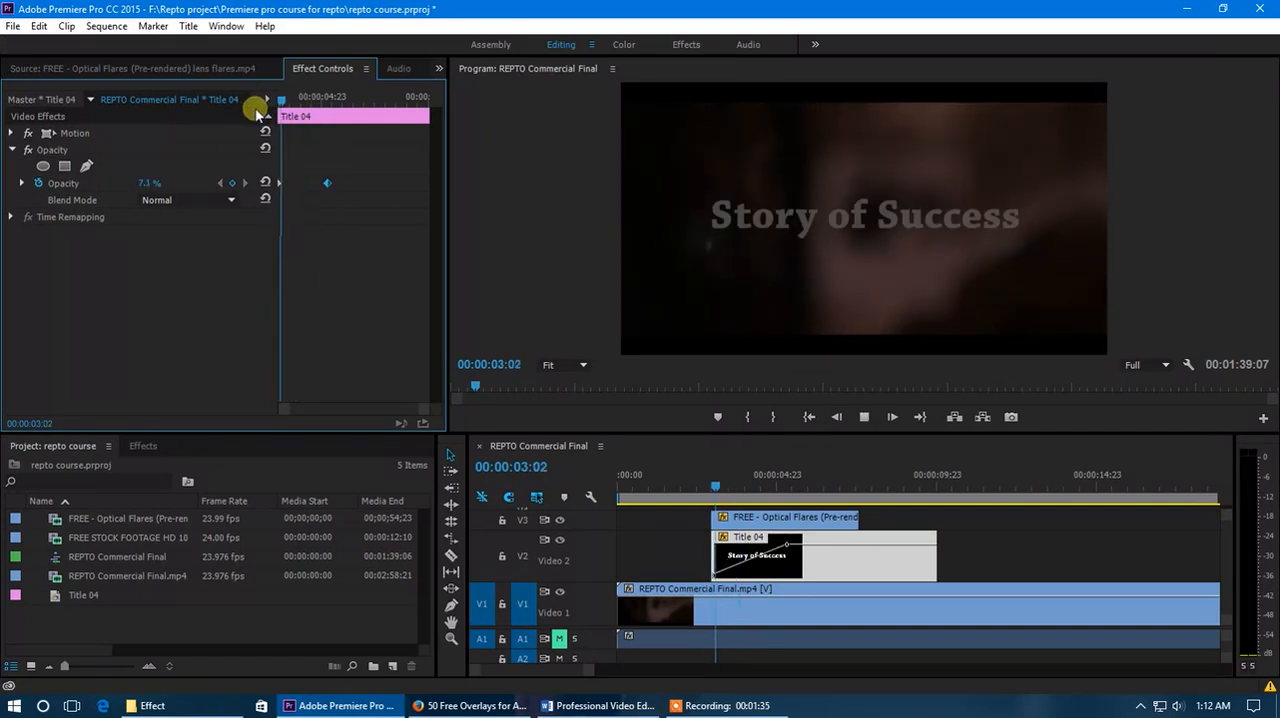
pyautogui.press('space')
# Move the title's 100% opacity keyframe to the end of the clip and play back the slow fade-in.
pyautogui.moveTo(315, 103)
pyautogui.mouseDown()
pyautogui.moveTo(280, 114)
pyautogui.moveTo(312, 128)
pyautogui.mouseUp()
pyautogui.moveTo(334, 186); pyautogui.dragTo(416, 187)
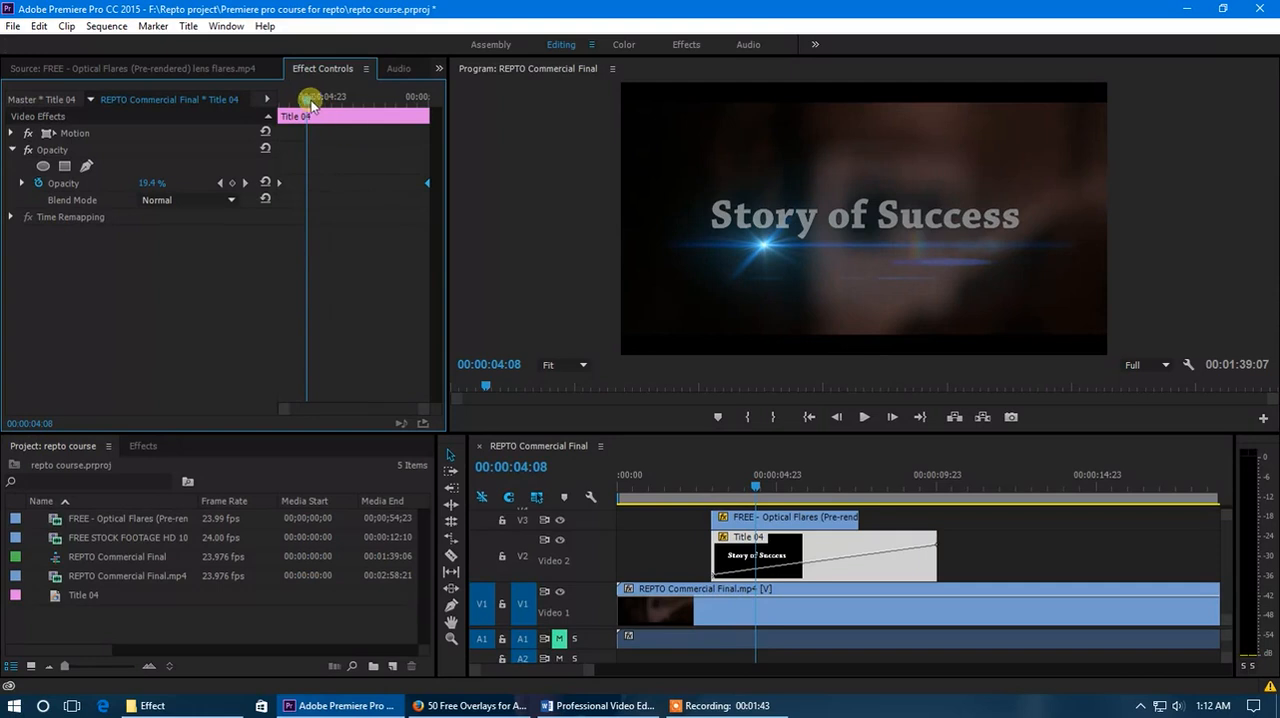
pyautogui.moveTo(318, 105); pyautogui.dragTo(257, 106)
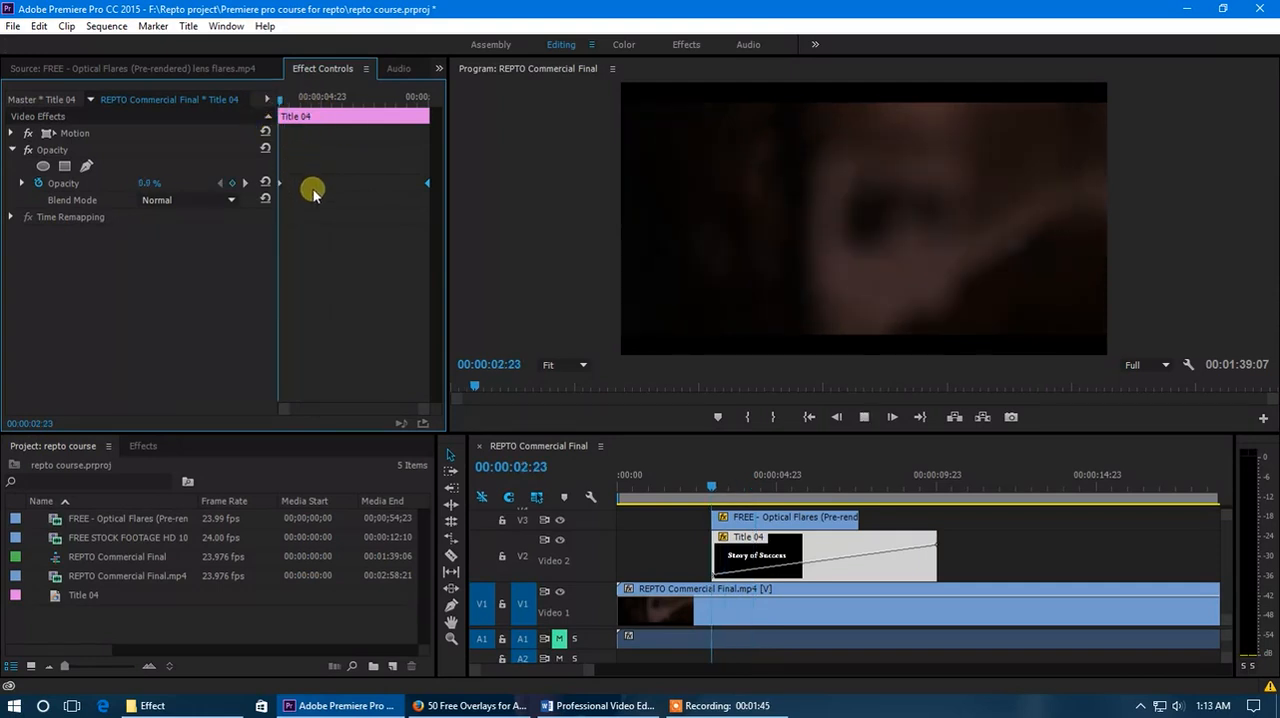
pyautogui.press('space')
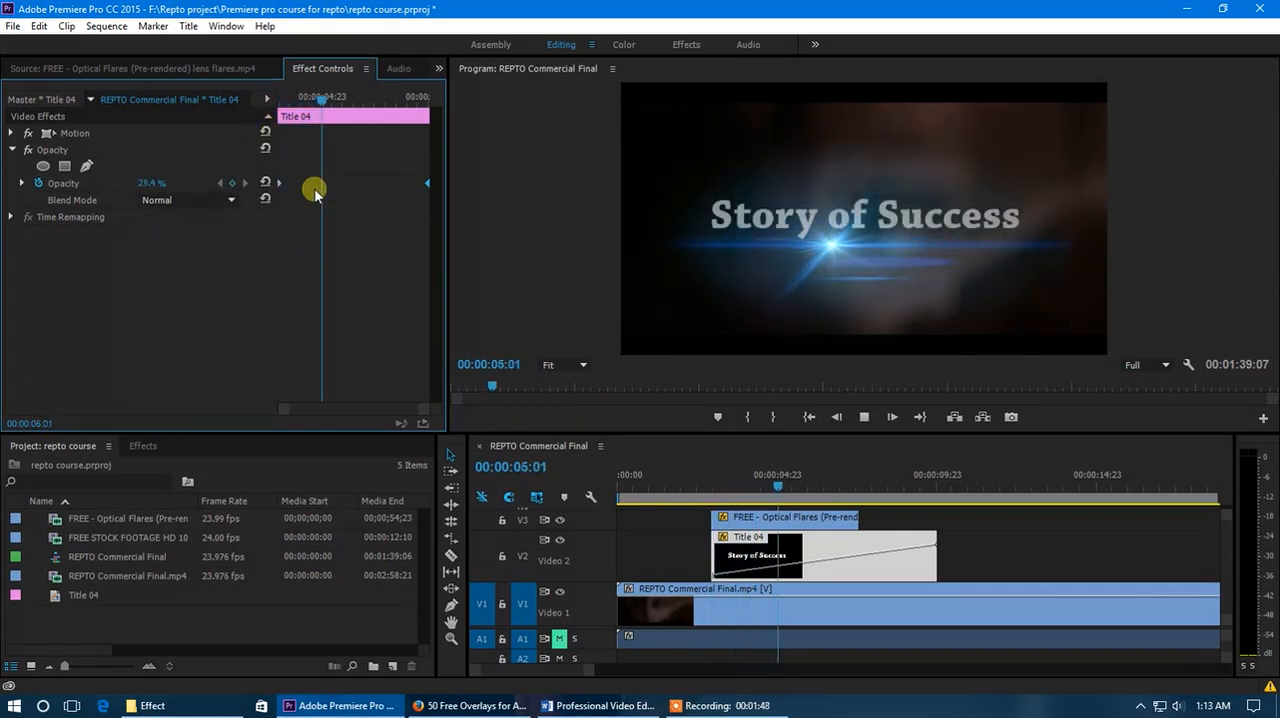
# Move the title's 100% opacity keyframe back to 00:00:07:00, near the end of the lens flare clip.
pyautogui.moveTo(367, 101); pyautogui.dragTo(383, 109)
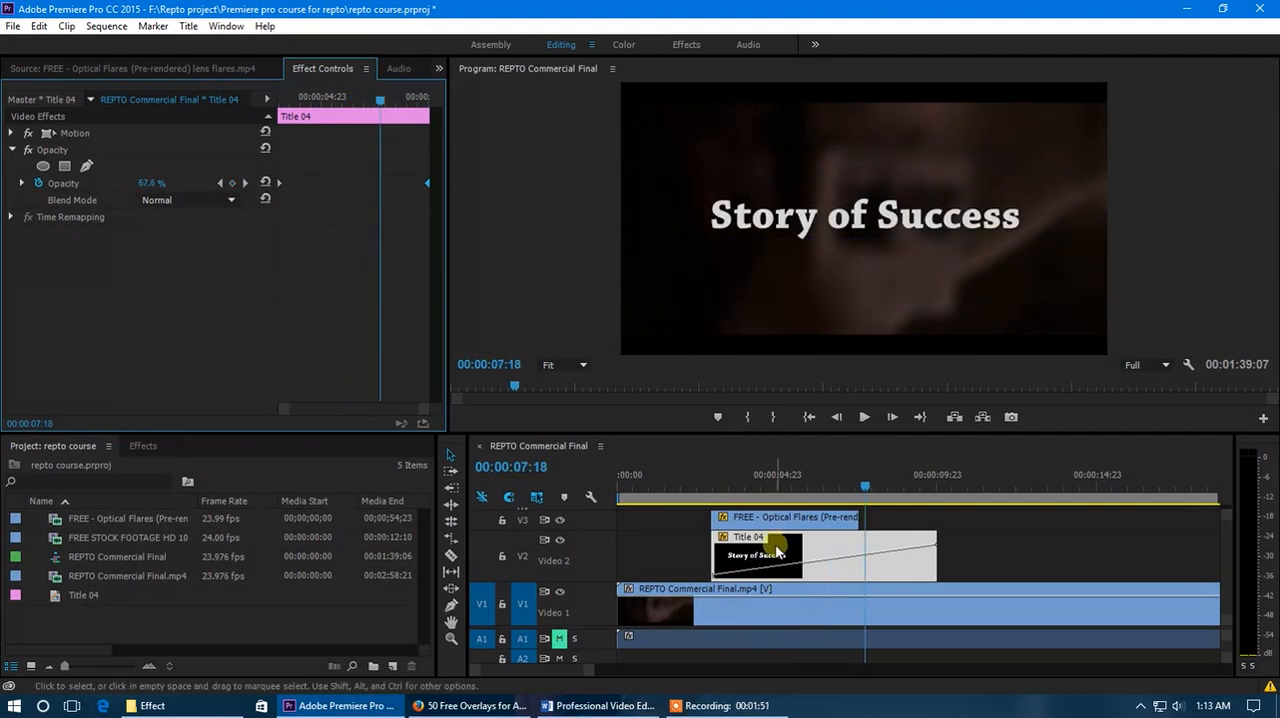
pyautogui.scroll(-7, 742, 548)
pyautogui.moveTo(663, 487); pyautogui.dragTo(727, 514)
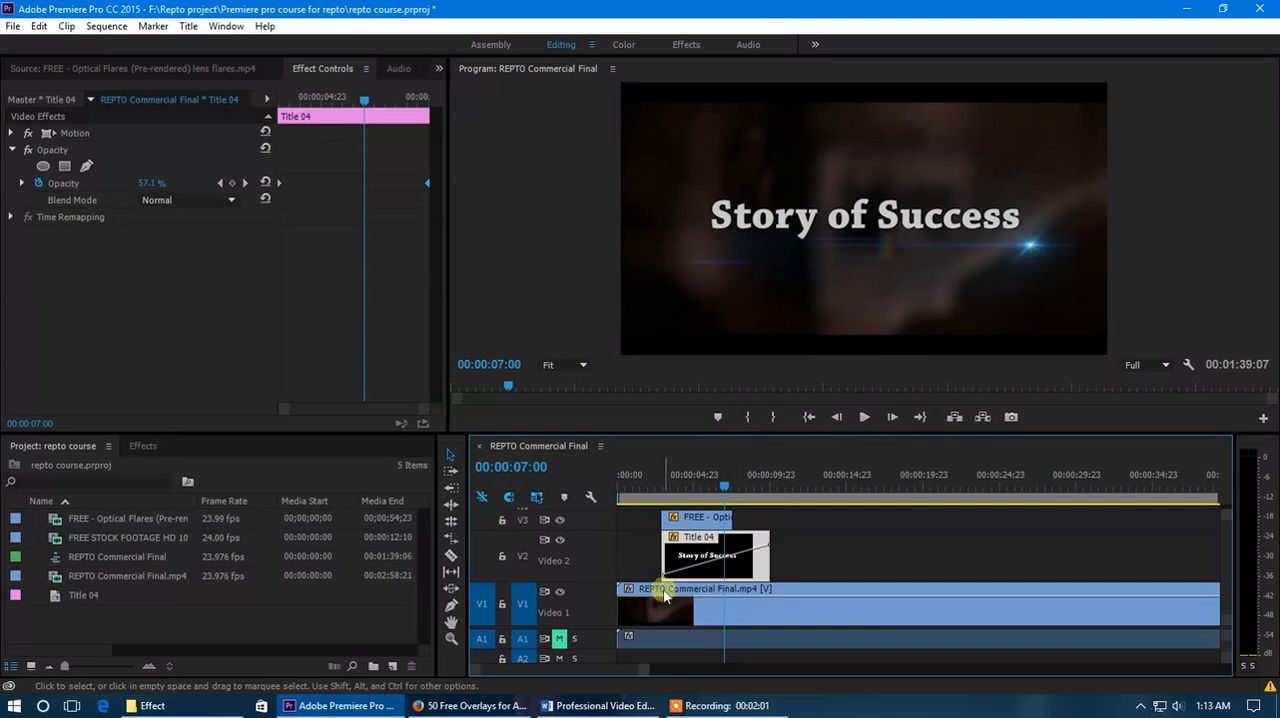
pyautogui.keyDown('alt'); pyautogui.scroll(3, 705, 555); pyautogui.keyUp('alt')
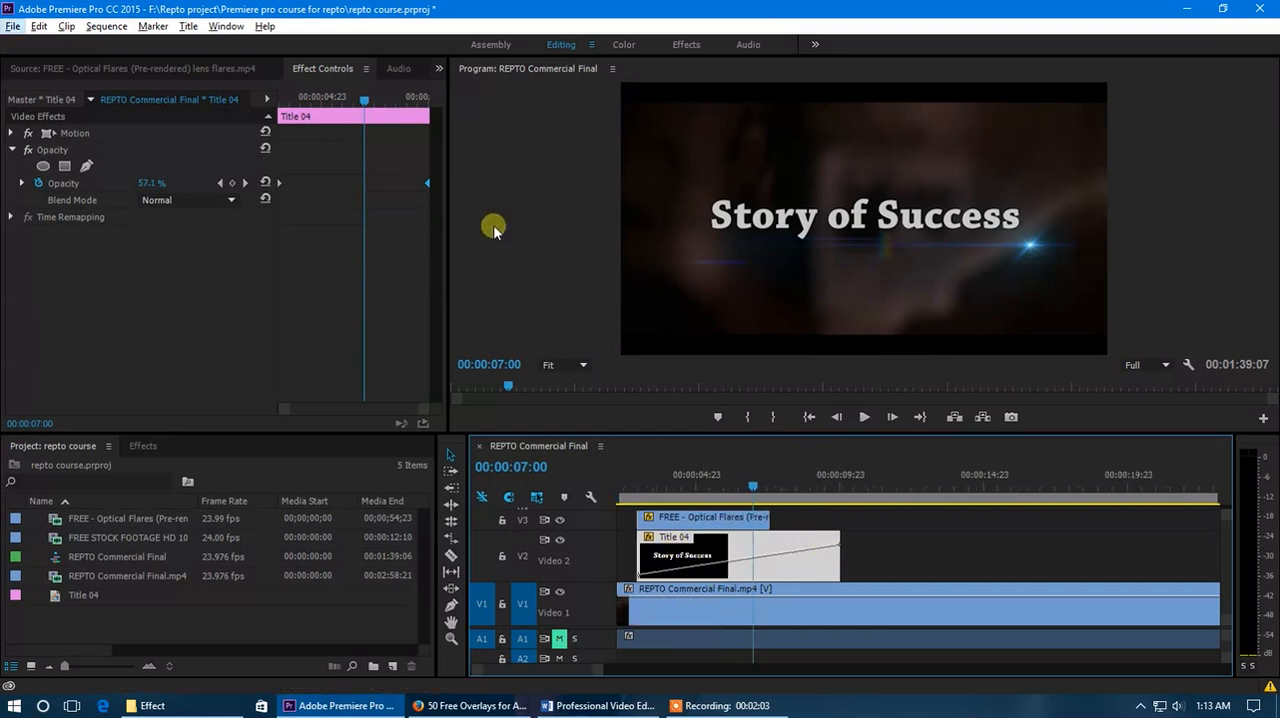
pyautogui.moveTo(424, 185); pyautogui.dragTo(364, 184)
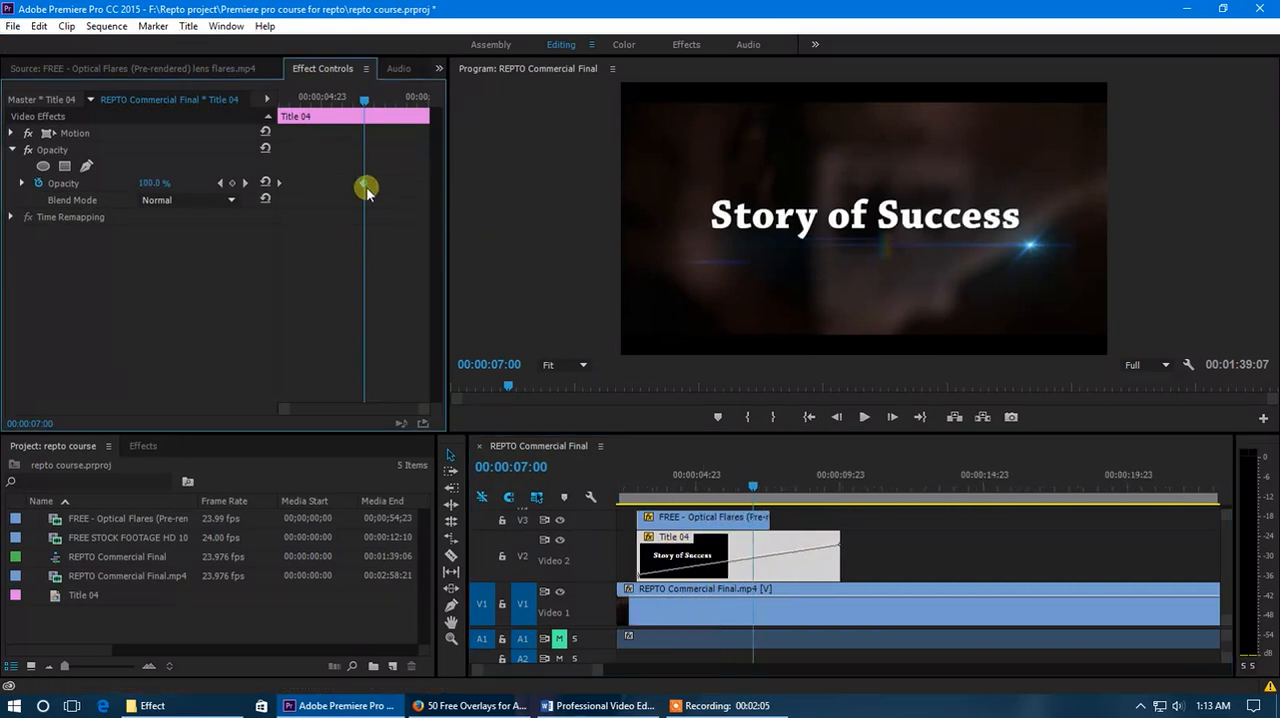
# Add a 100% opacity keyframe at 00:00:08:02 and a 0% keyframe at the title clip's end for a fade-out.
pyautogui.moveTo(363, 104); pyautogui.dragTo(388, 104)
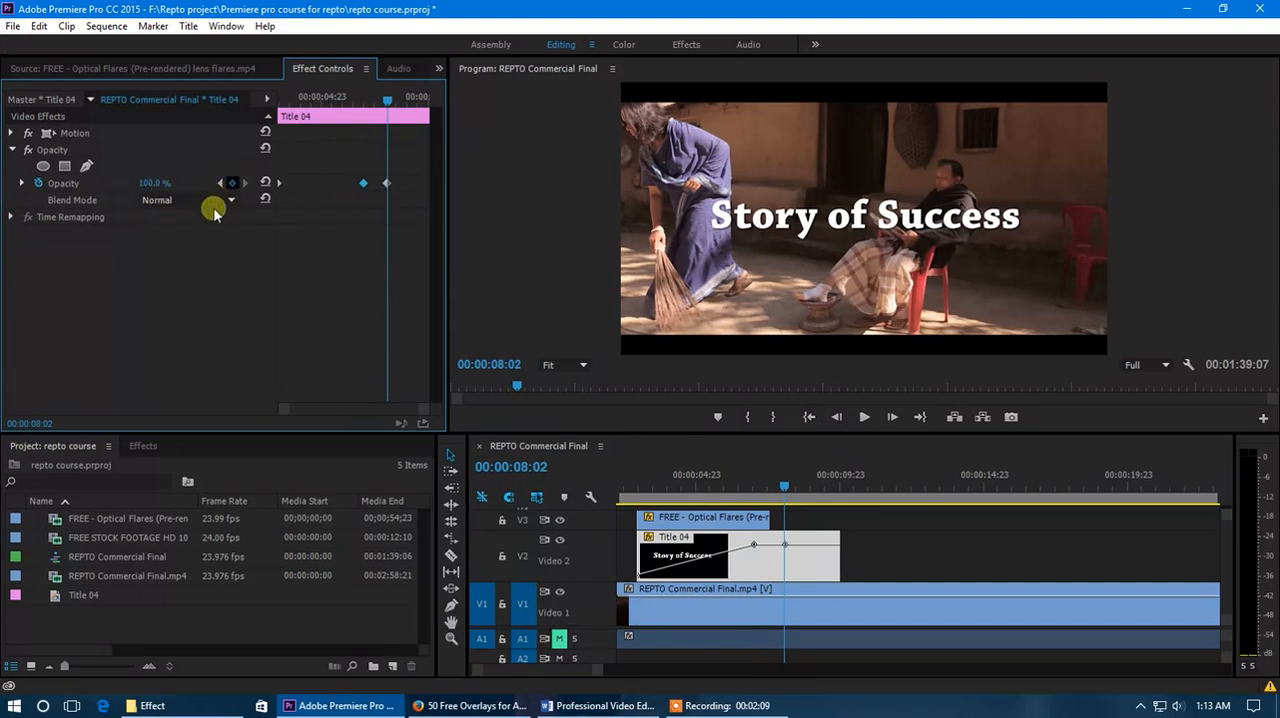
pyautogui.moveTo(395, 115); pyautogui.dragTo(438, 116)
pyautogui.moveTo(150, 183); pyautogui.dragTo(30, 191)
# Shift the last three opacity keyframes earlier together and trim the title clip's end to just past the final keyframe.
pyautogui.moveTo(427, 106); pyautogui.dragTo(349, 103)
pyautogui.moveTo(338, 167); pyautogui.dragTo(443, 203)
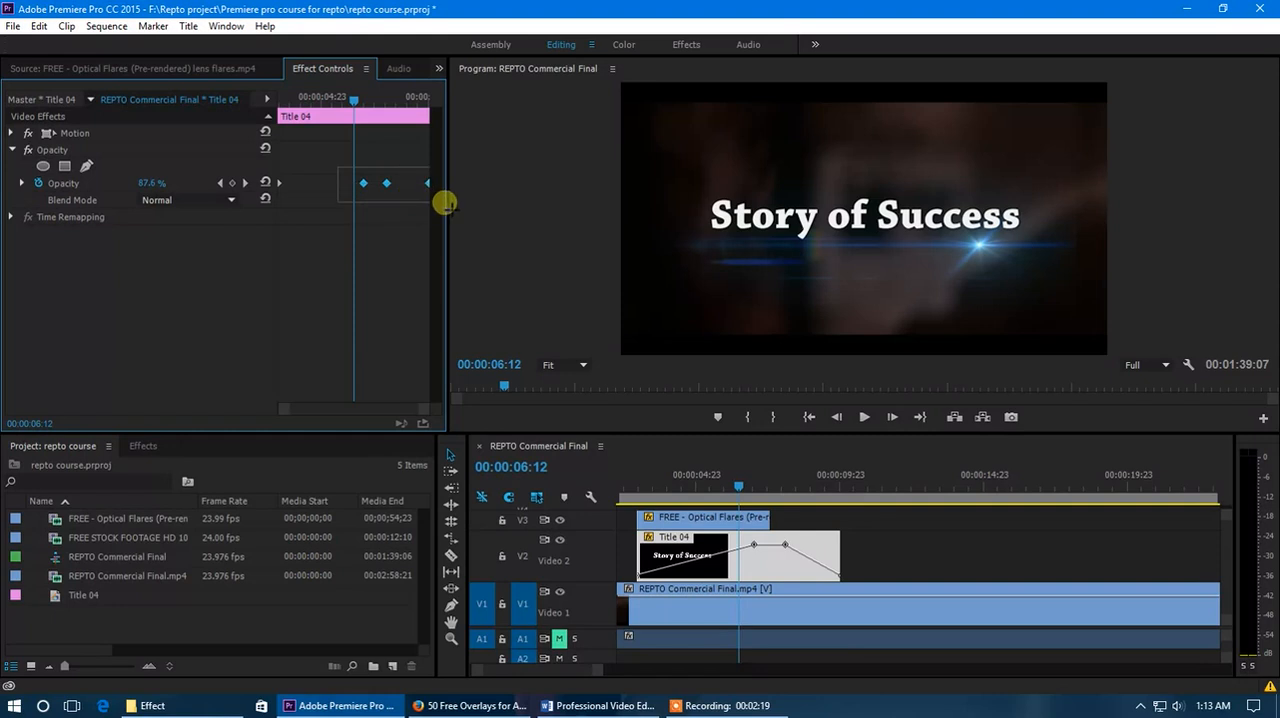
pyautogui.moveTo(364, 183); pyautogui.dragTo(314, 183)
pyautogui.moveTo(350, 96); pyautogui.dragTo(366, 100)
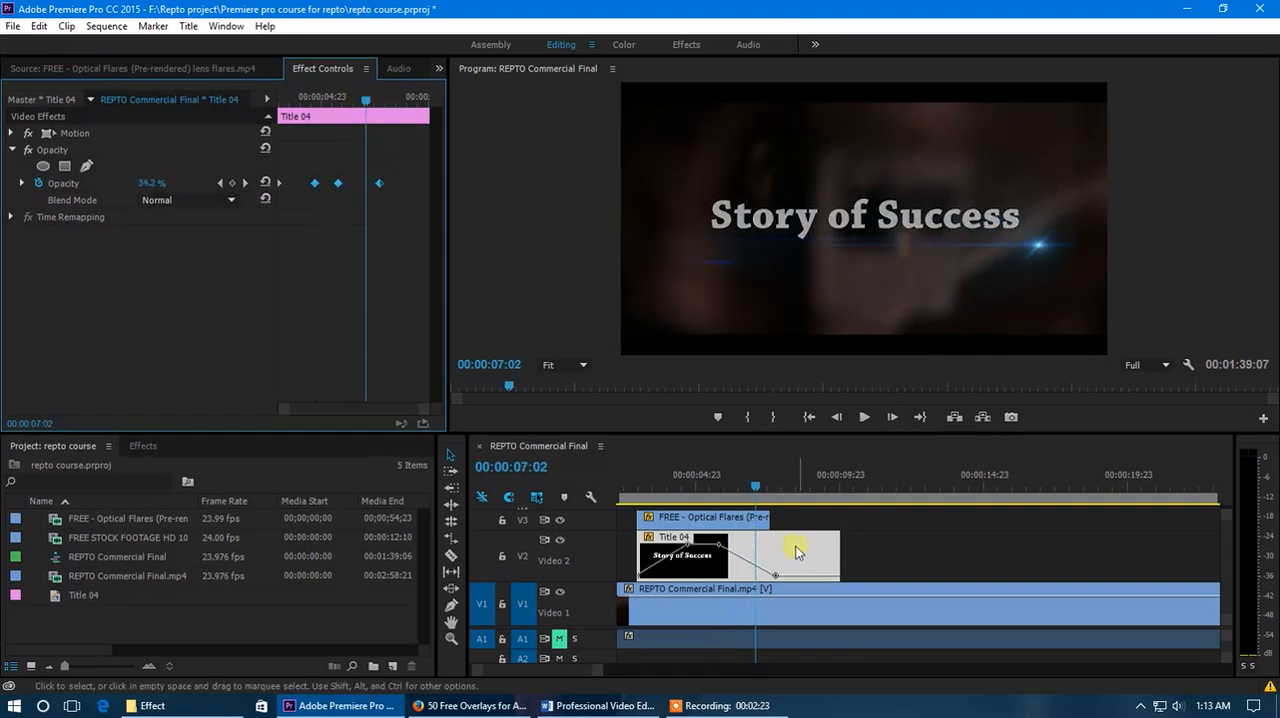
pyautogui.moveTo(838, 553); pyautogui.dragTo(786, 565)
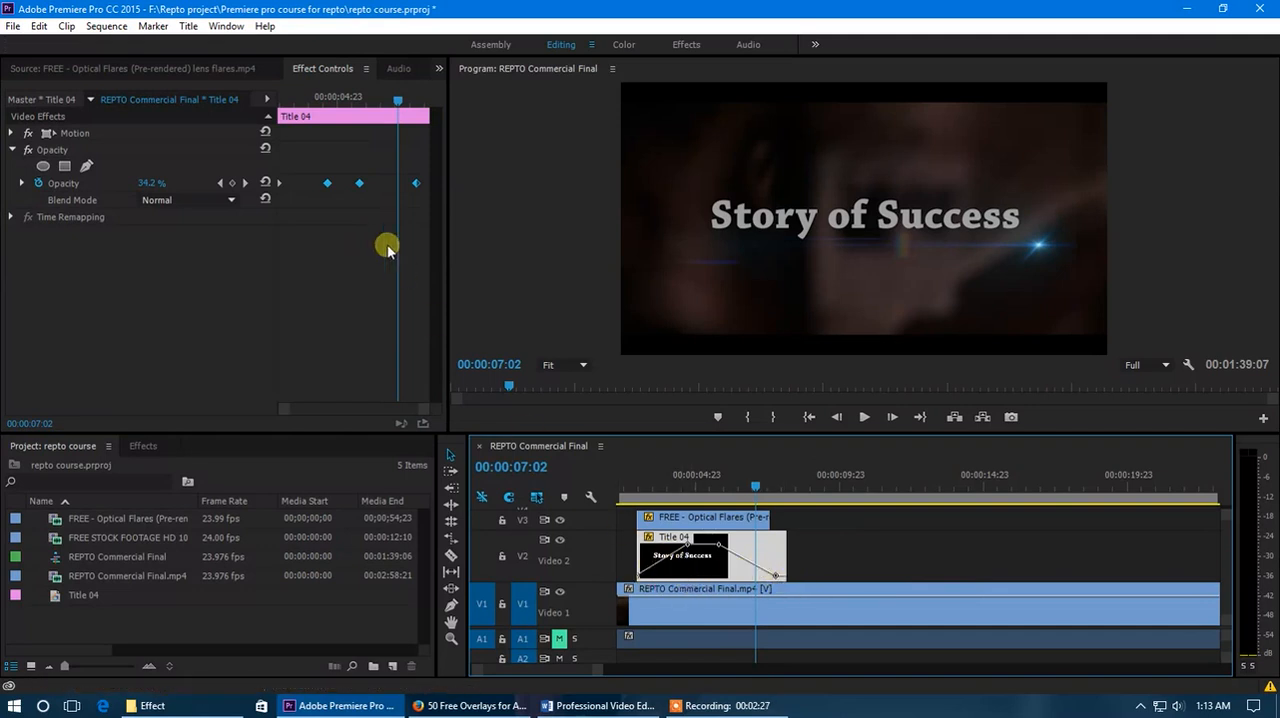
pyautogui.click(307, 207)
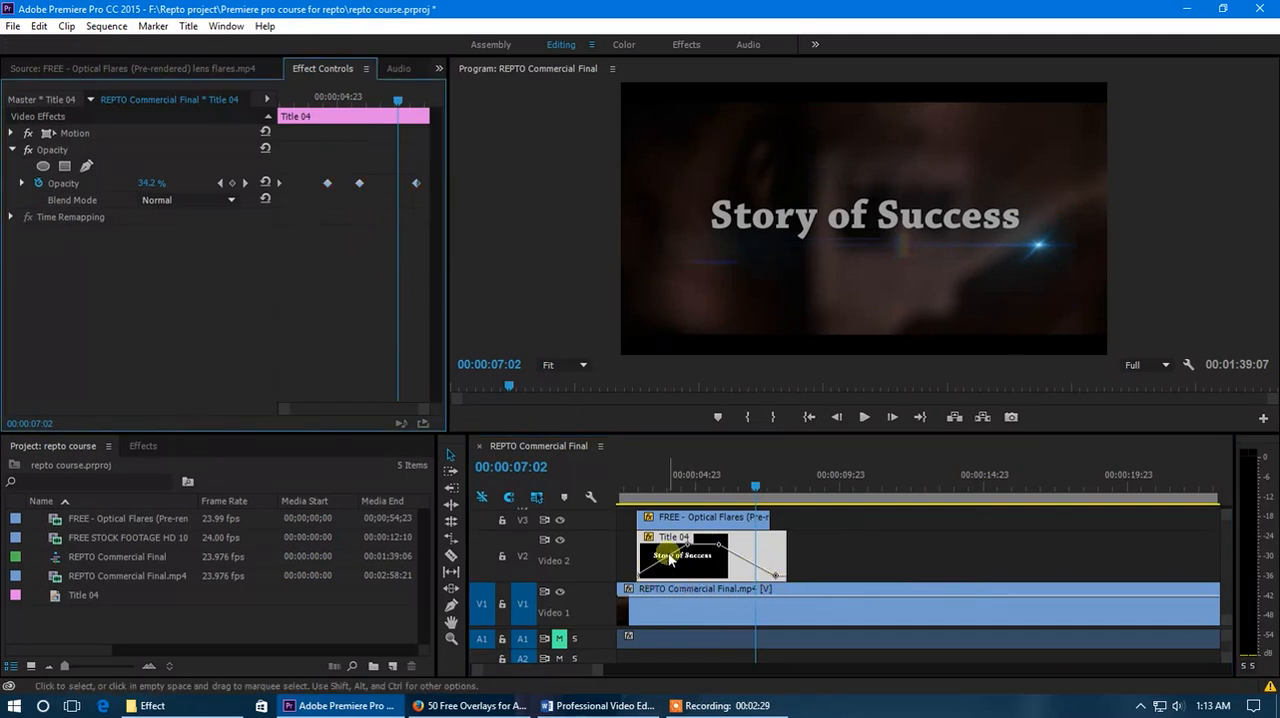
# Move the last three opacity keyframes slightly earlier in the timeline and trim the title to end with the lens flare clip.
pyautogui.scroll(3, 652, 590)
pyautogui.scroll(3, 545, 668)
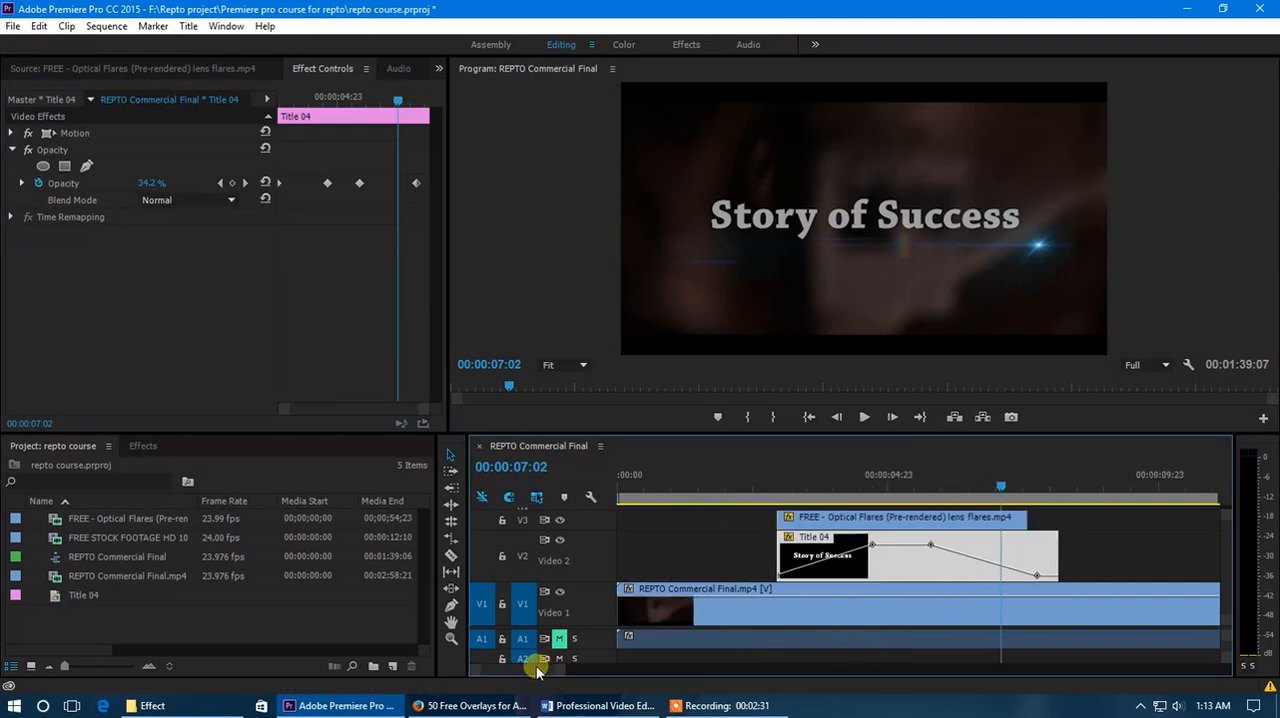
pyautogui.moveTo(870, 544); pyautogui.dragTo(853, 545)
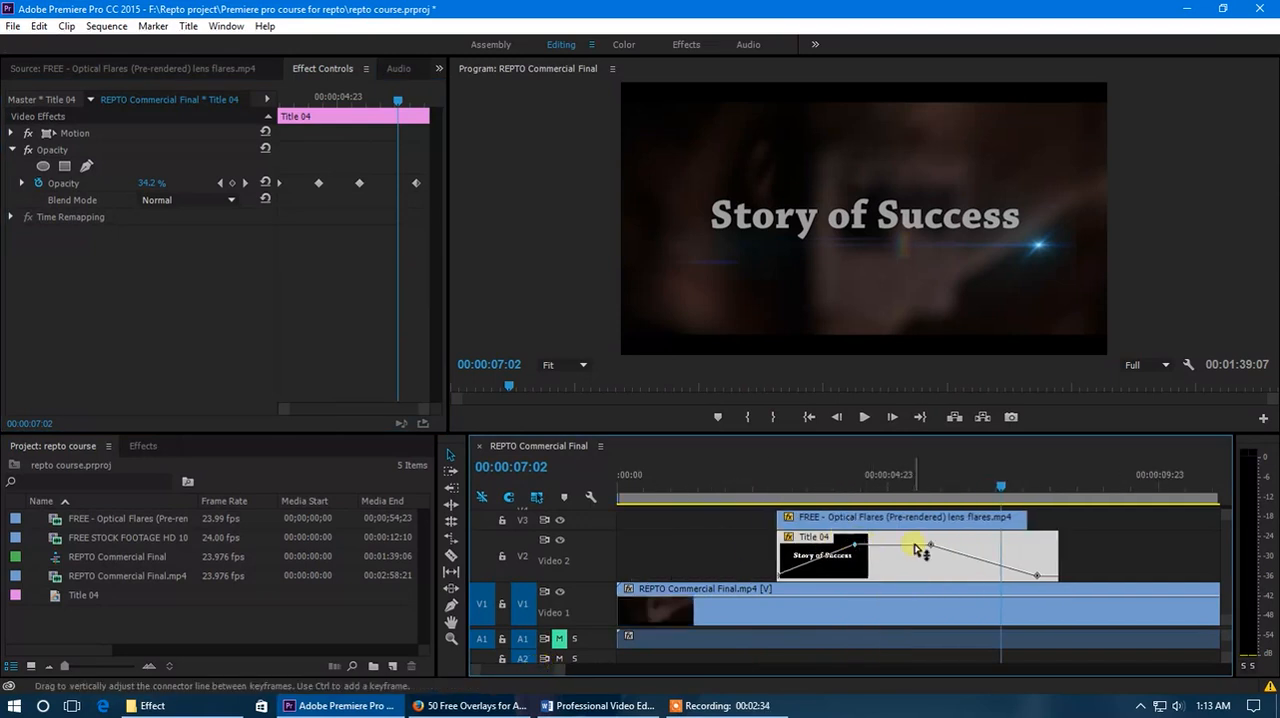
pyautogui.moveTo(931, 544); pyautogui.dragTo(908, 544)
pyautogui.moveTo(1038, 577); pyautogui.dragTo(1010, 557)
# Play back the title with the lens flare and nudge the final opacity keyframe slightly closer to the clip's end.
pyautogui.moveTo(964, 492); pyautogui.dragTo(758, 512)
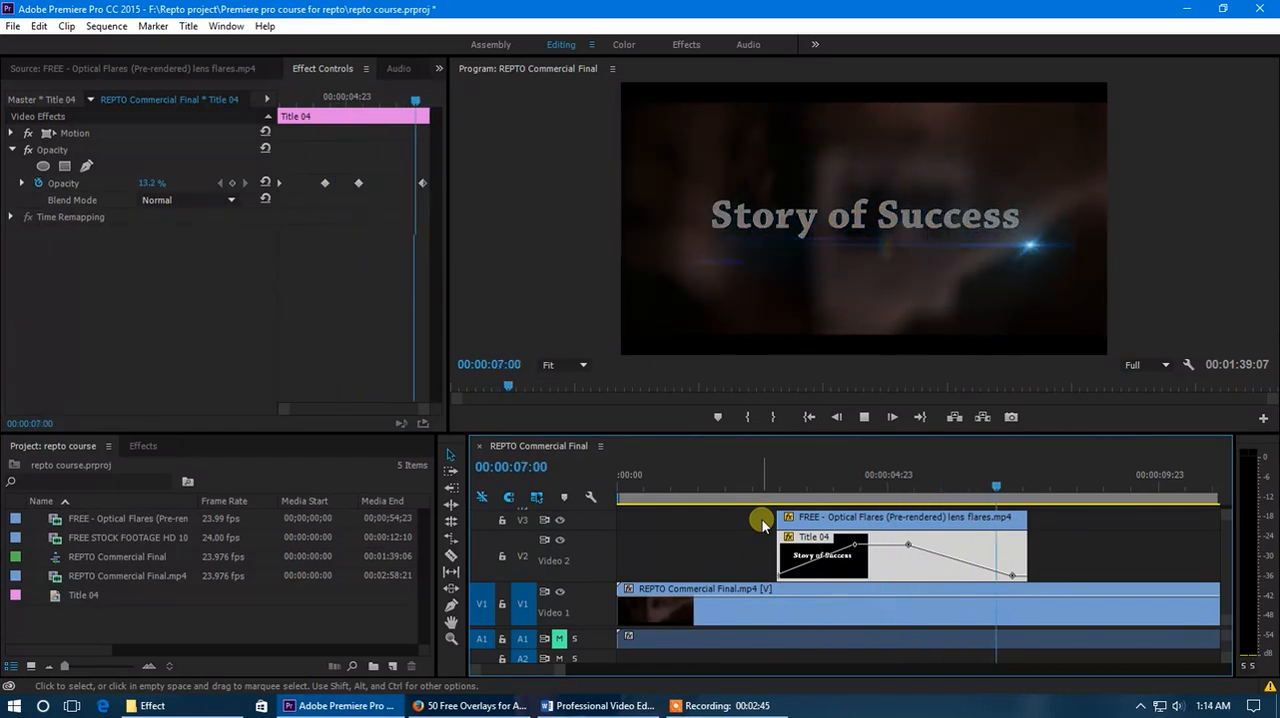
pyautogui.moveTo(855, 497); pyautogui.dragTo(901, 495)
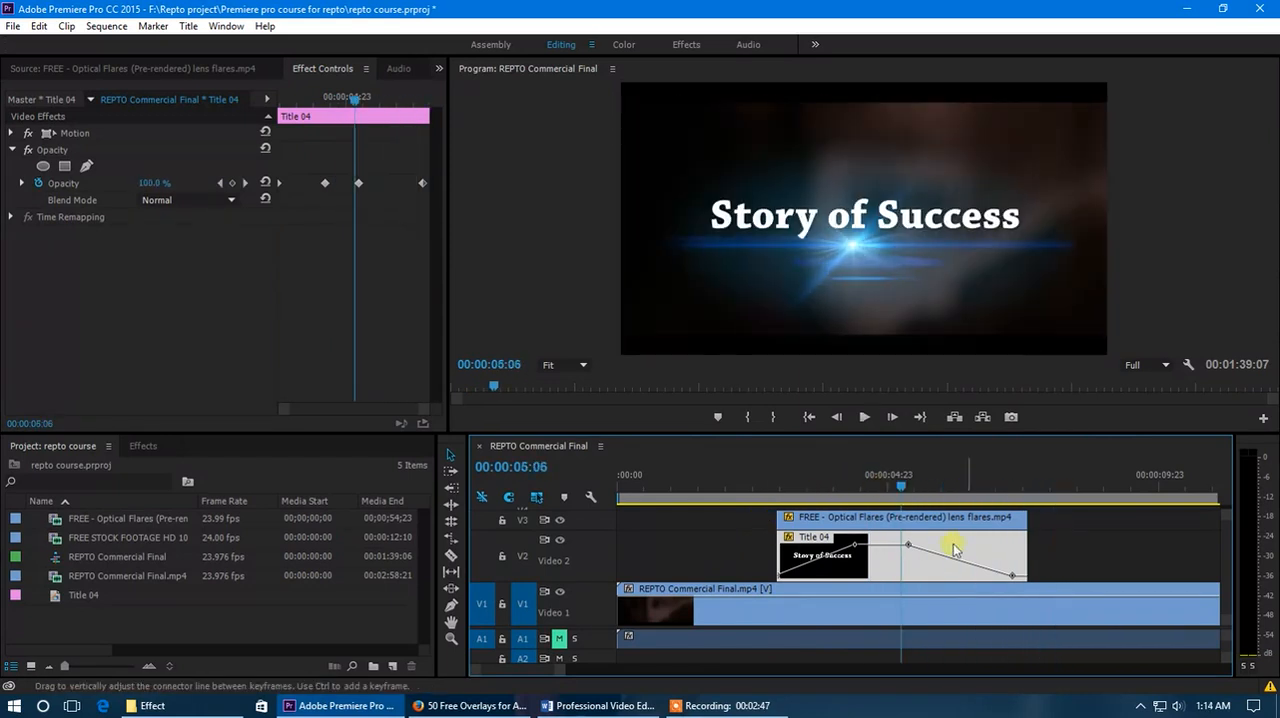
pyautogui.moveTo(1012, 575); pyautogui.dragTo(1015, 575)
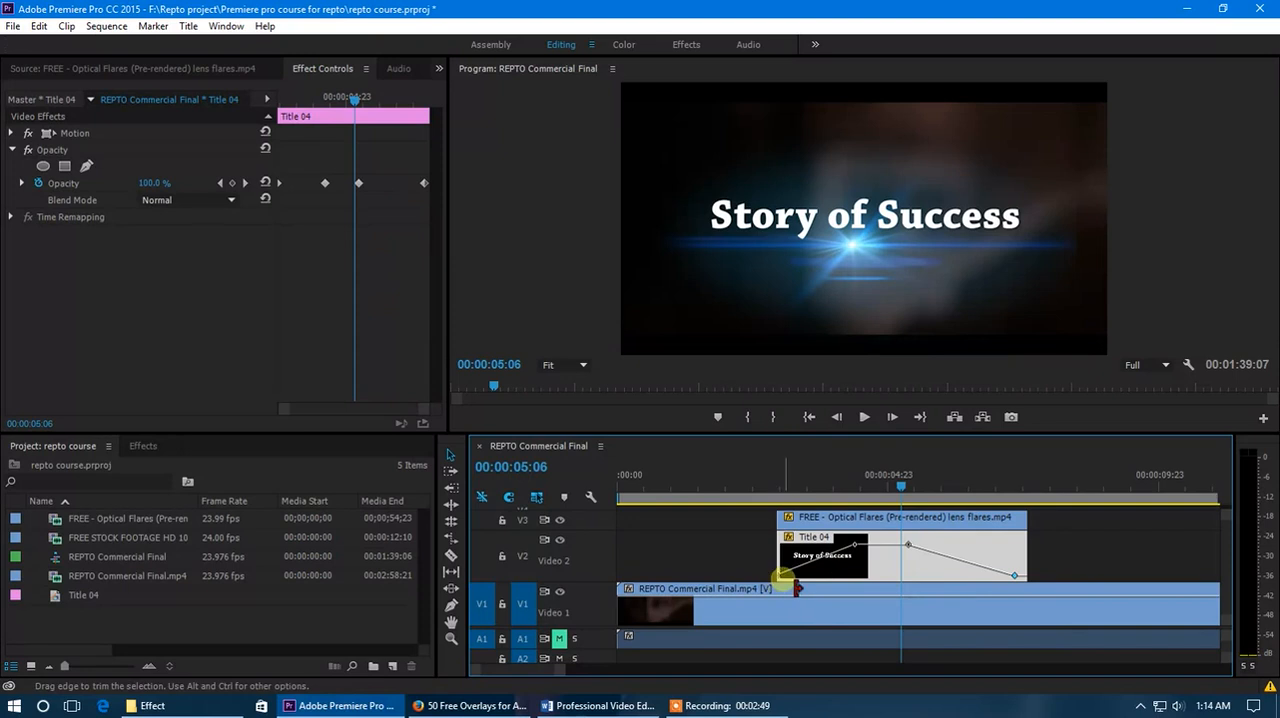
pyautogui.moveTo(780, 579); pyautogui.dragTo(779, 573)
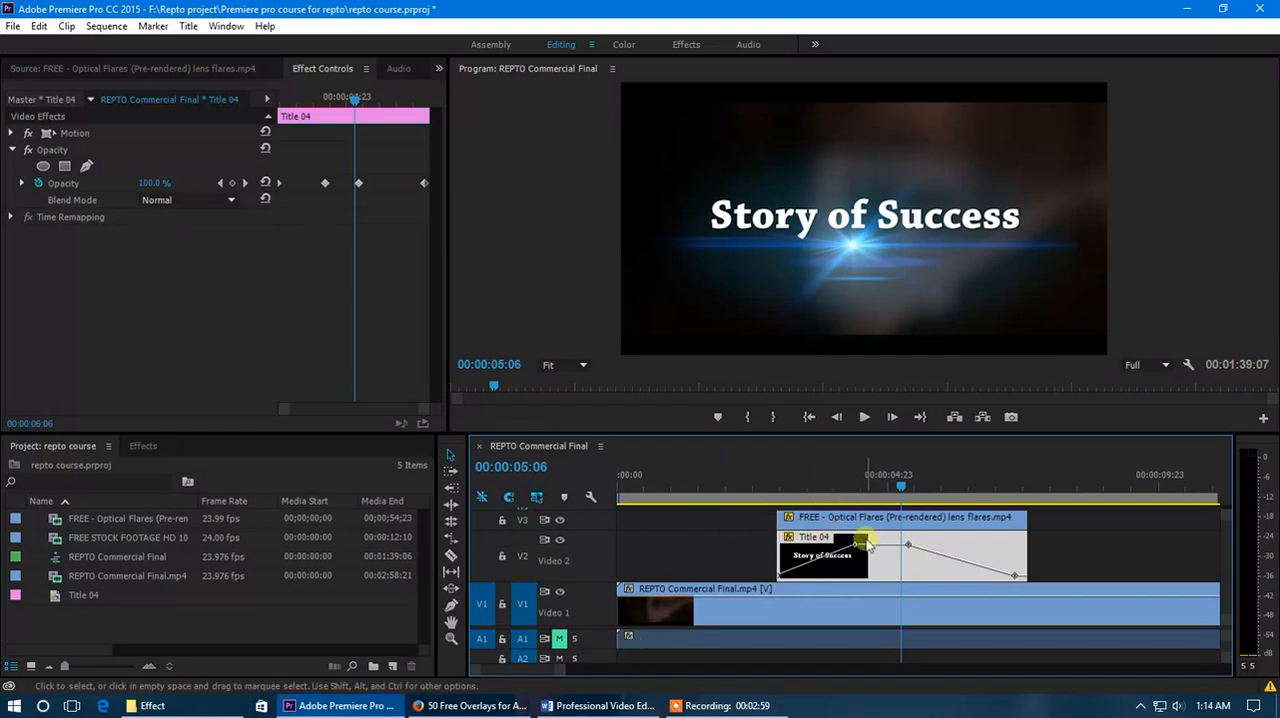
# Turn off keyframe animation for the title clip's Opacity and confirm deleting all its keyframes.
pyautogui.click(37, 181)
pyautogui.click(680, 364)
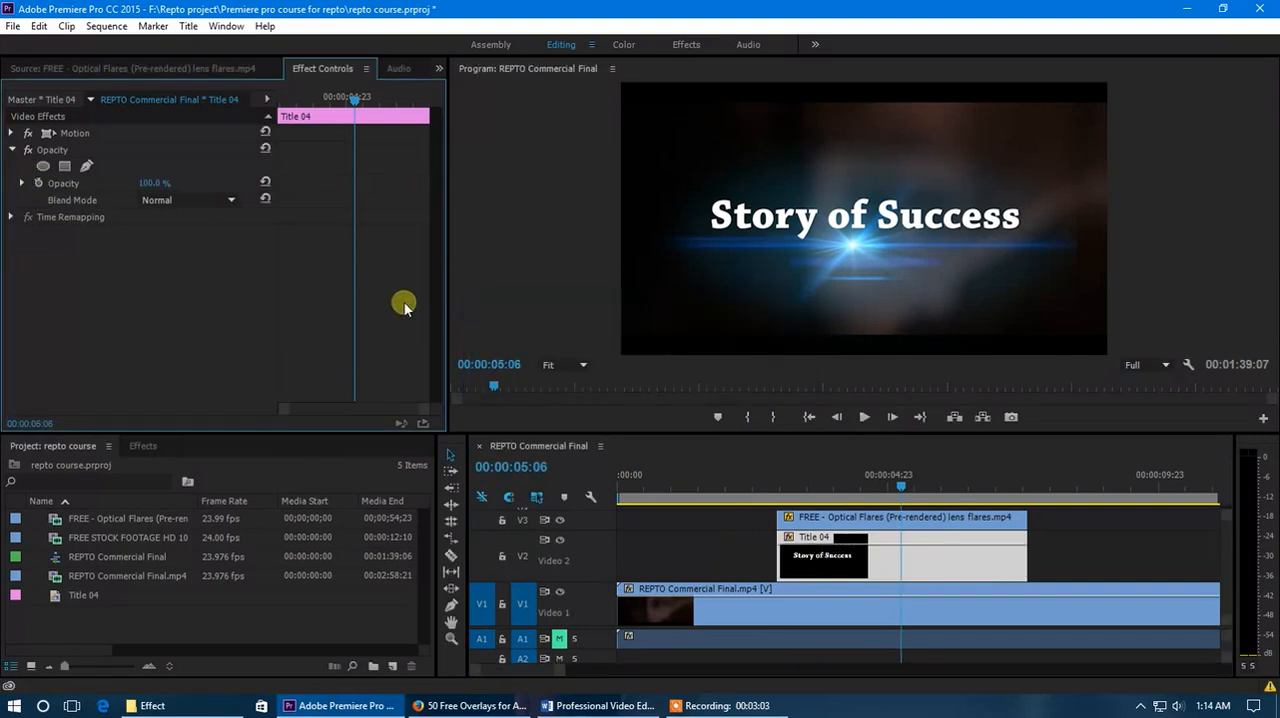
# Apply the Spiral Boxes wipe transition to the start of the Story of Success title clip.
pyautogui.click(145, 446)
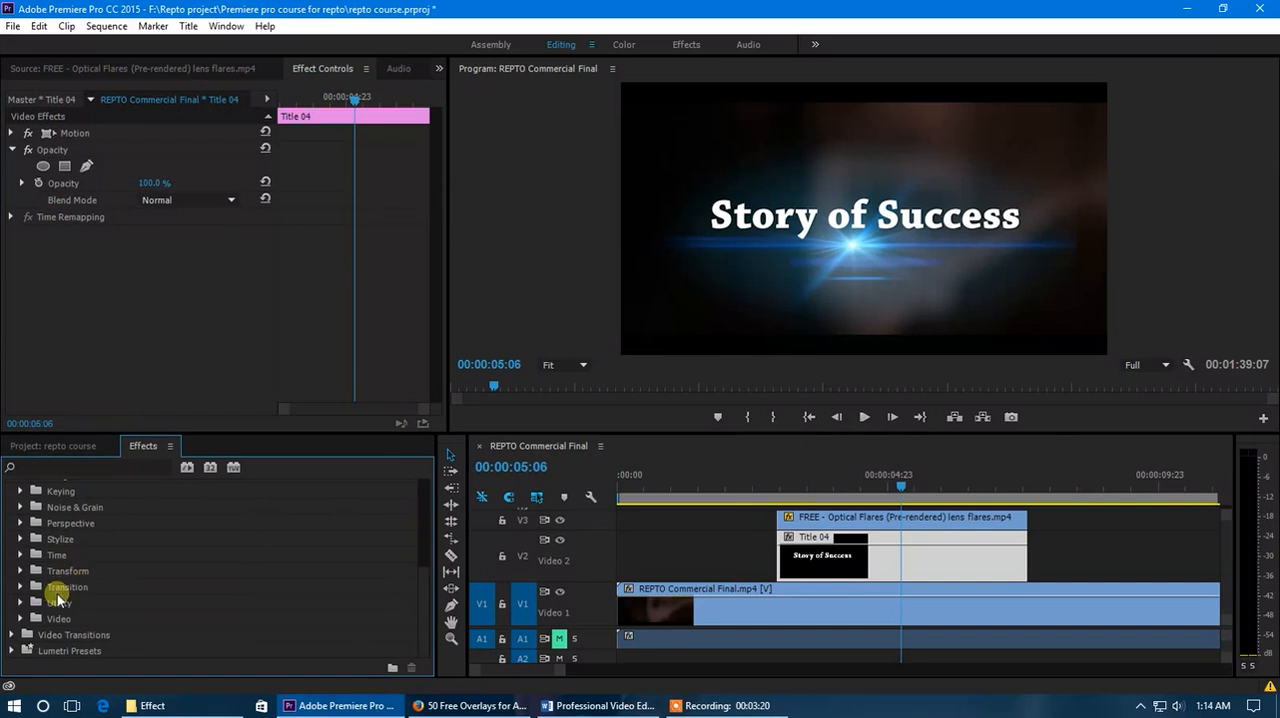
pyautogui.click(18, 634)
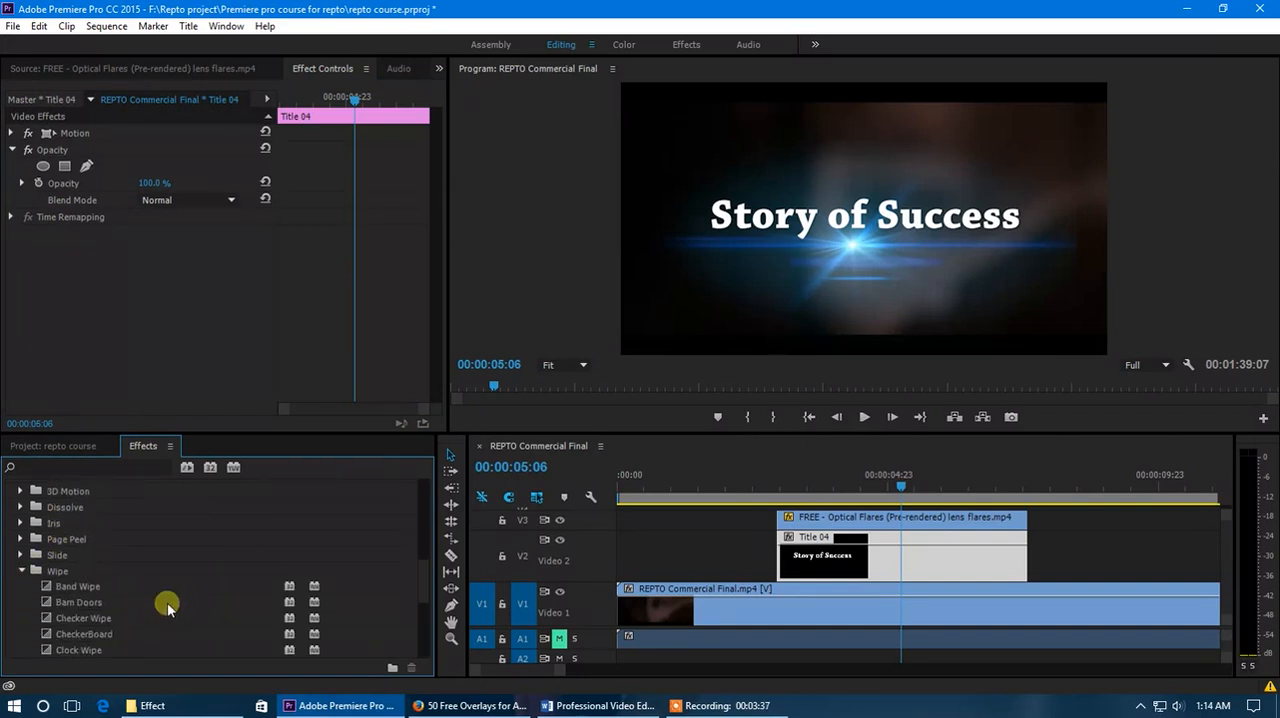
pyautogui.scroll(-2, 166, 602)
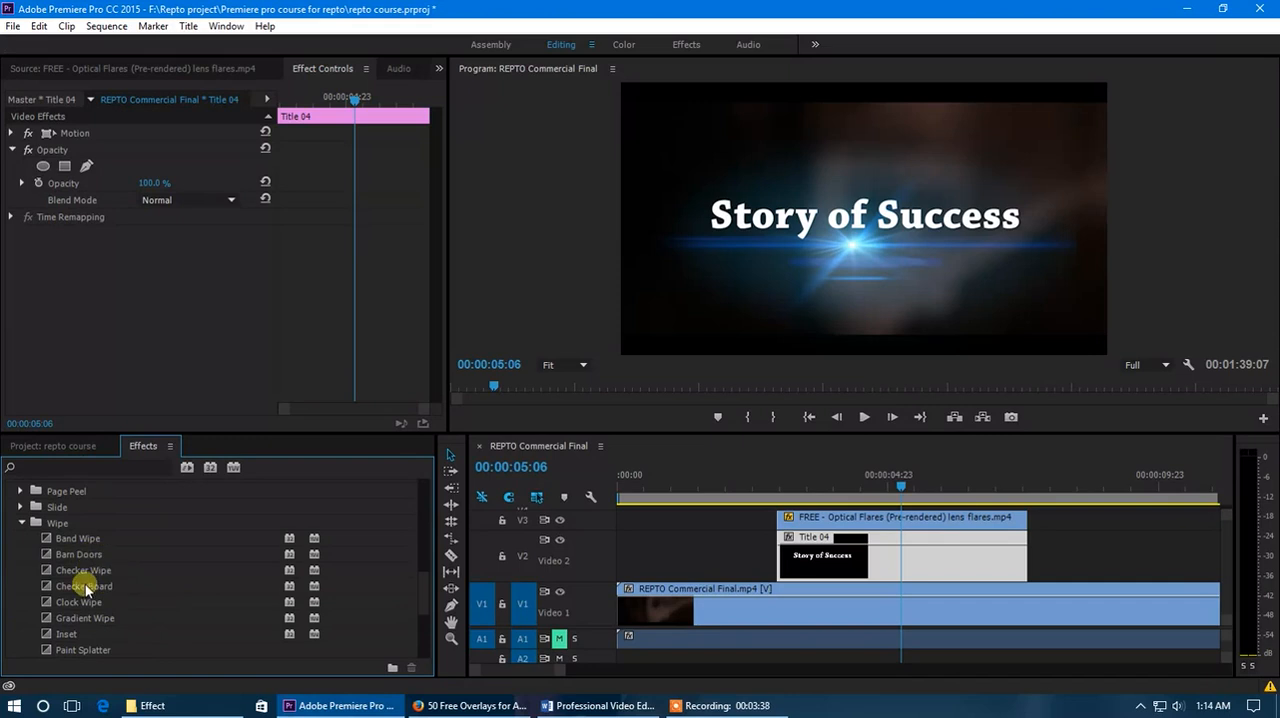
pyautogui.scroll(-1, 104, 580)
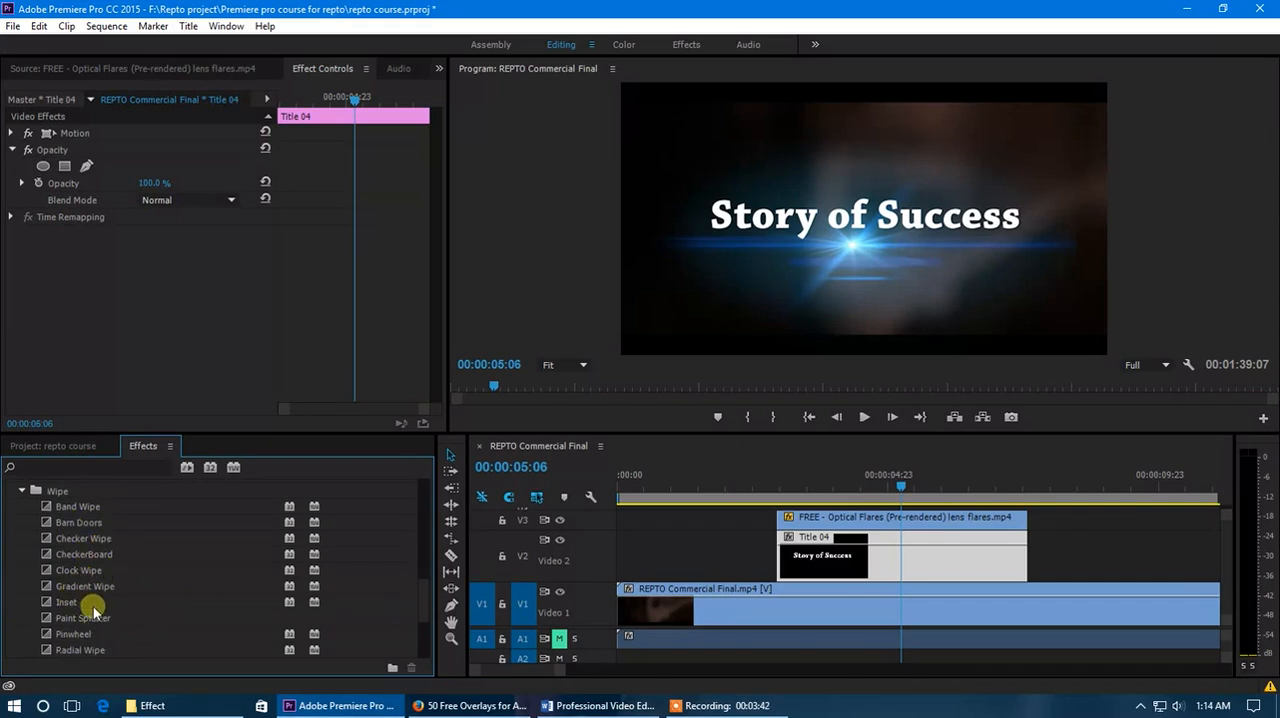
pyautogui.scroll(-3, 91, 606)
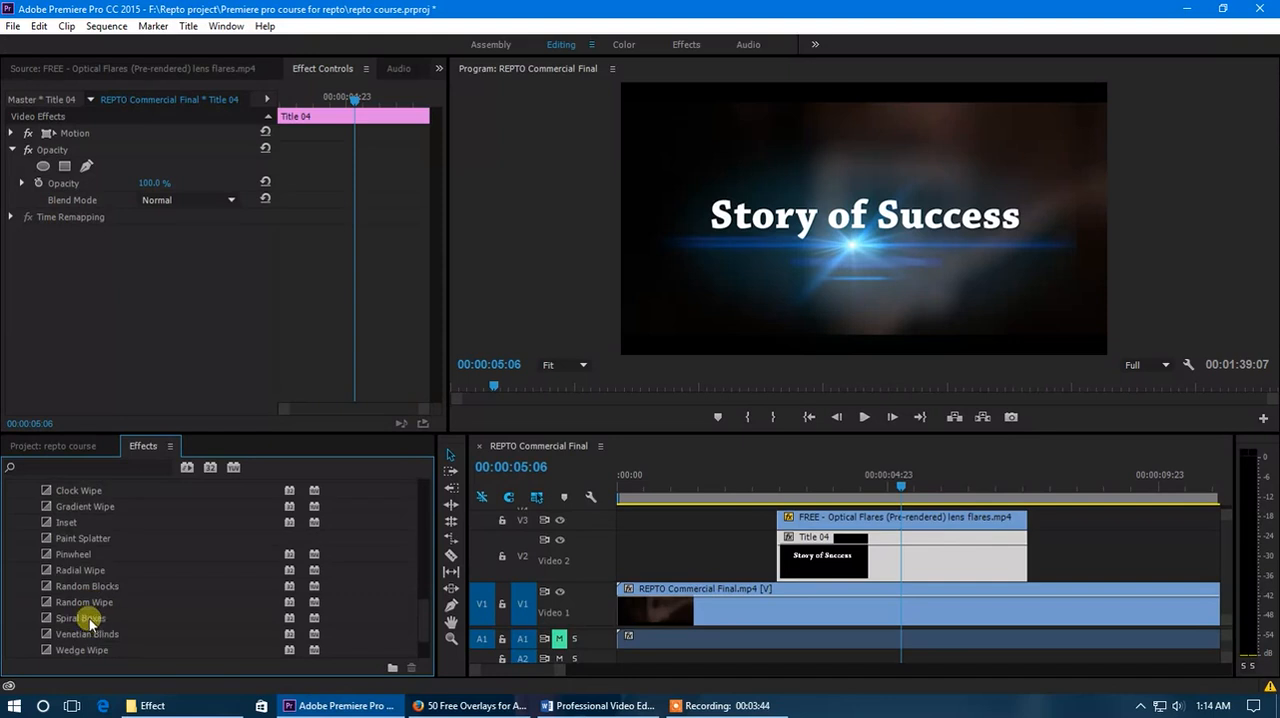
pyautogui.moveTo(93, 622); pyautogui.dragTo(786, 541)
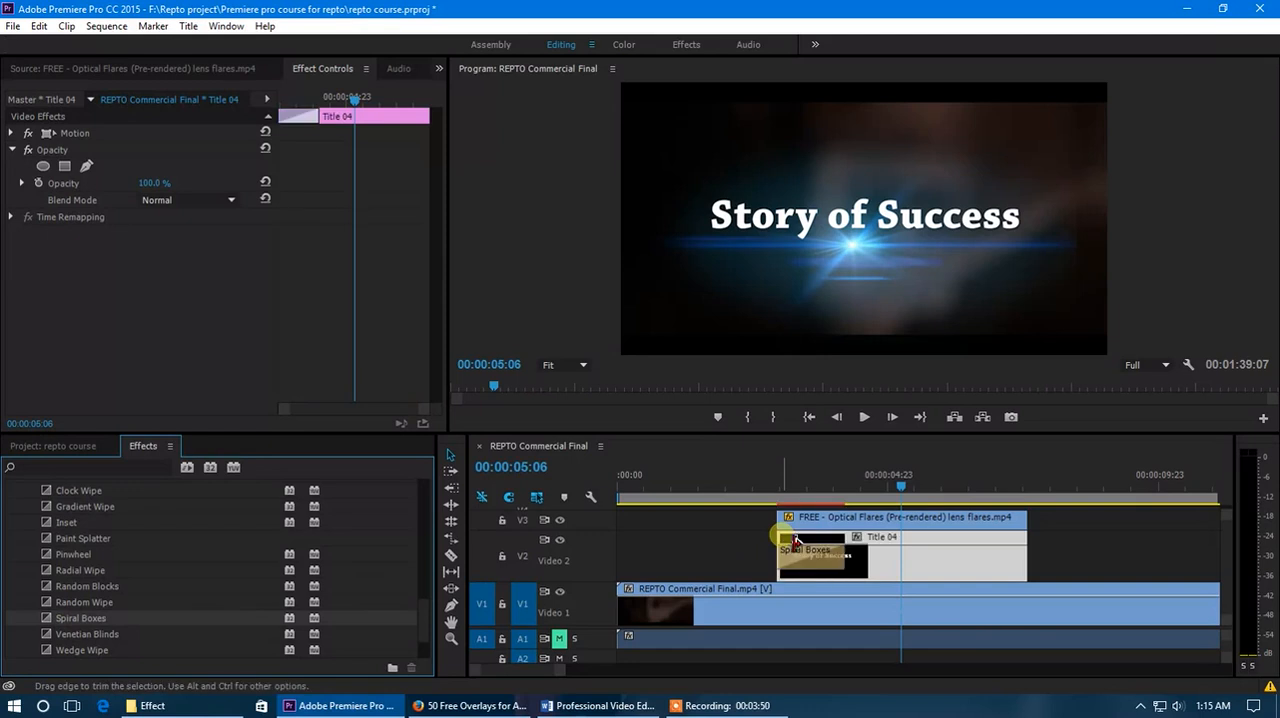
# Play and scrub the beginning of the title clip to preview the Spiral Boxes transition.
pyautogui.click(782, 494)
pyautogui.press('space')
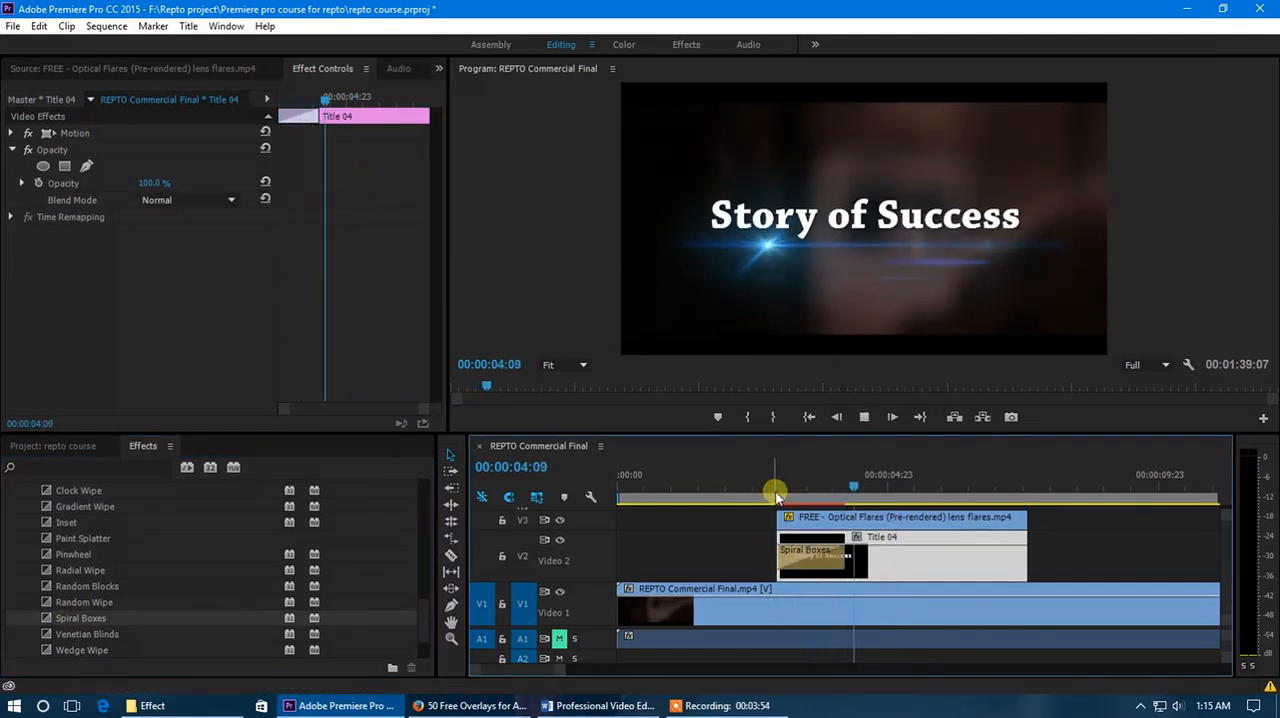
pyautogui.click(790, 492)
pyautogui.moveTo(790, 492); pyautogui.dragTo(835, 500)
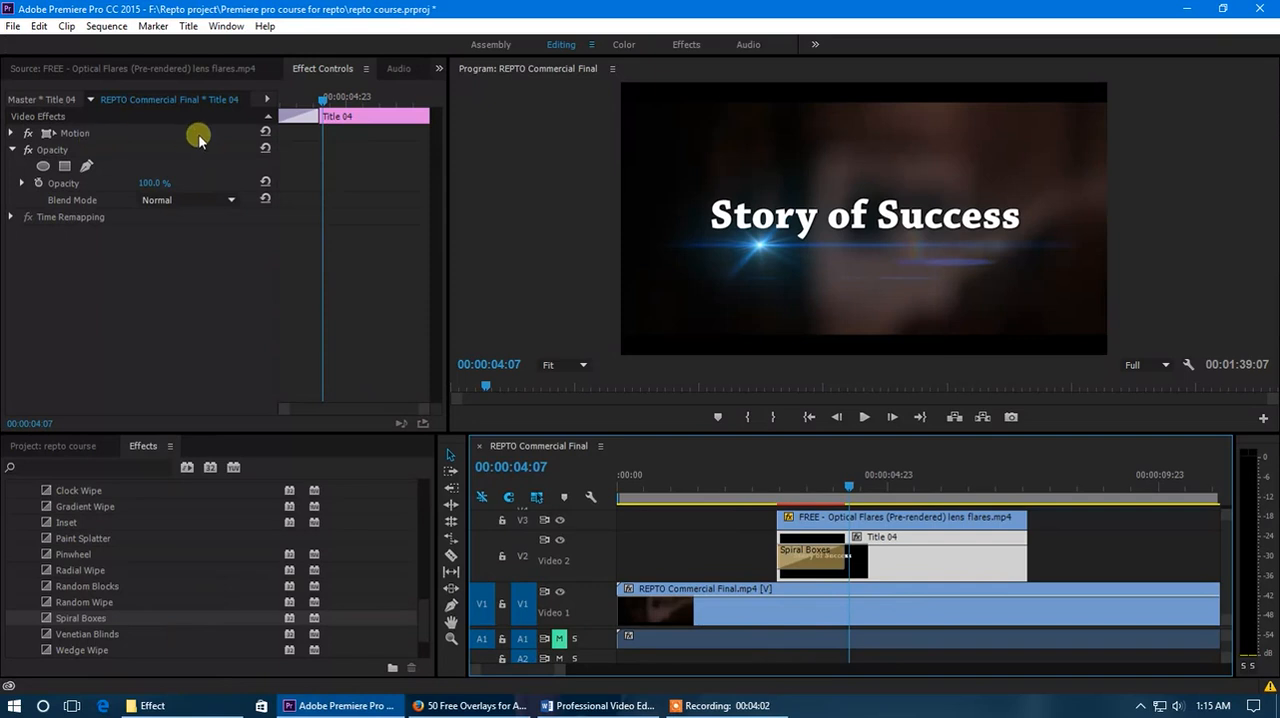
# Delete the Spiral Boxes transition from the start of the title clip.
pyautogui.click(310, 117)
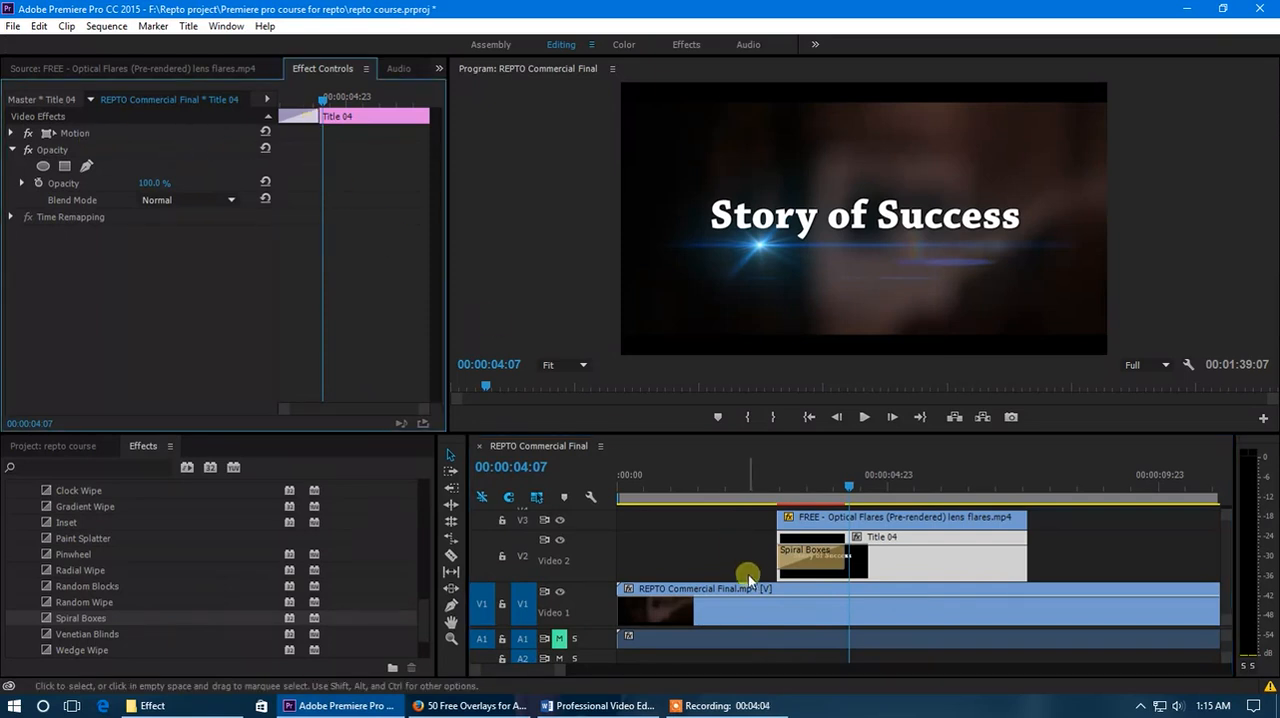
pyautogui.click(812, 548)
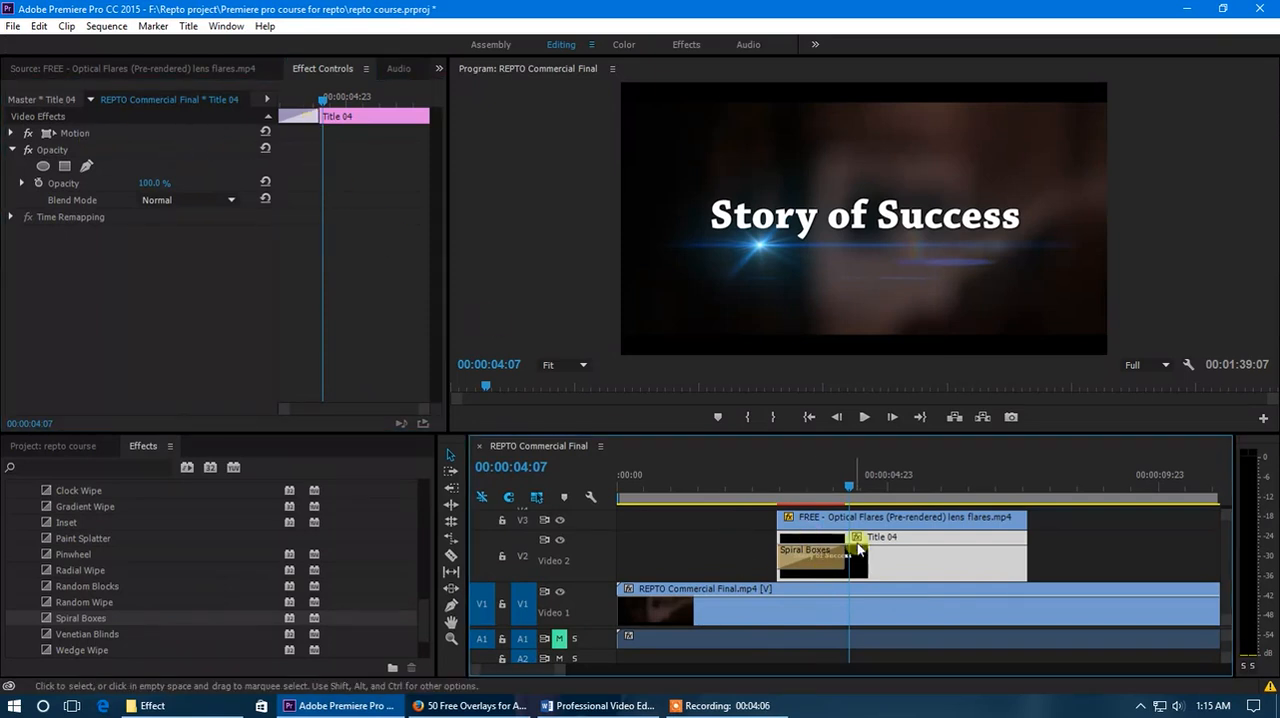
pyautogui.press('=')
pyautogui.press('=')
pyautogui.click(797, 565)
pyautogui.press('Delete')
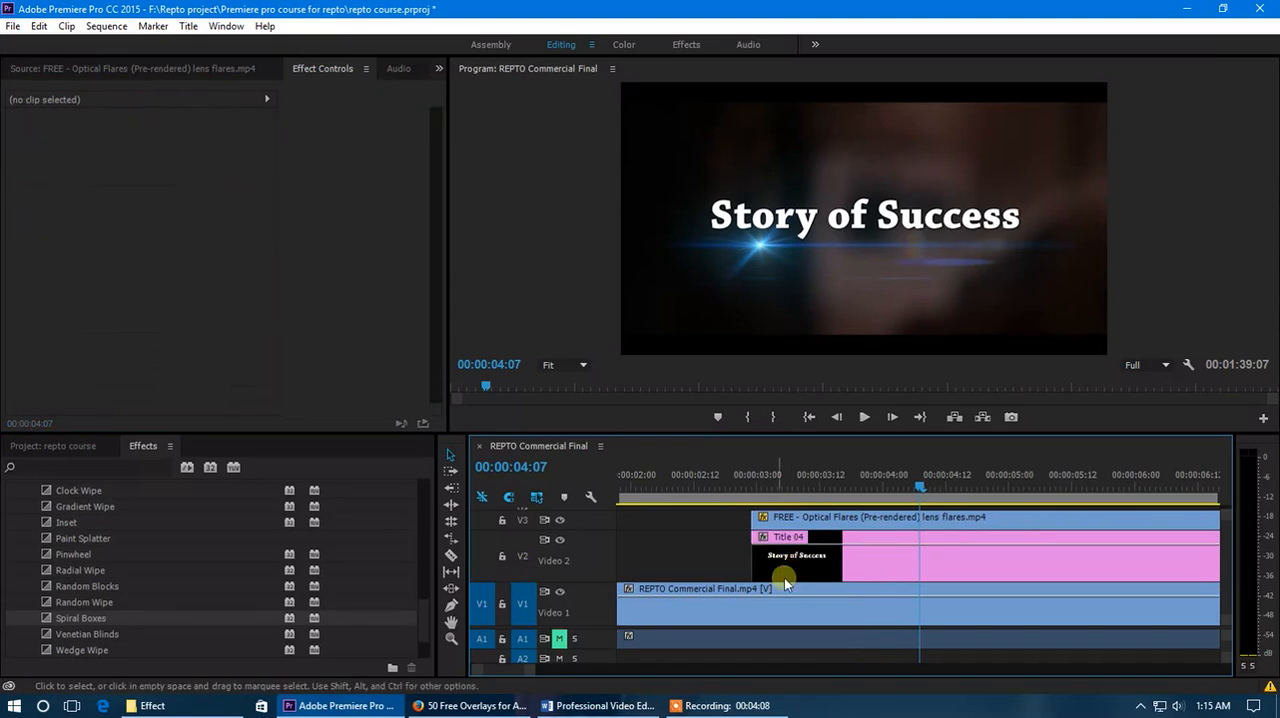
# Scrub through the title with the lens flare, collapse the Wipe transitions folder and look over the video effects categories.
pyautogui.scroll(-7, 777, 548)
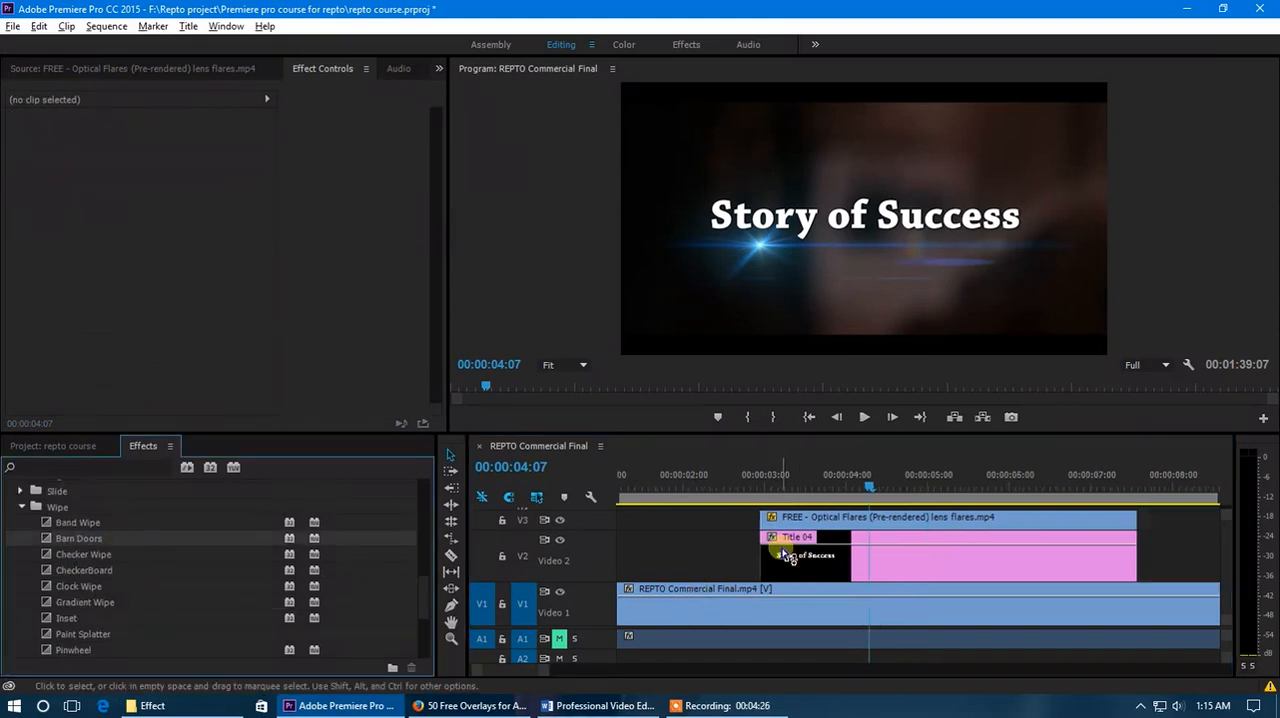
pyautogui.click(684, 497)
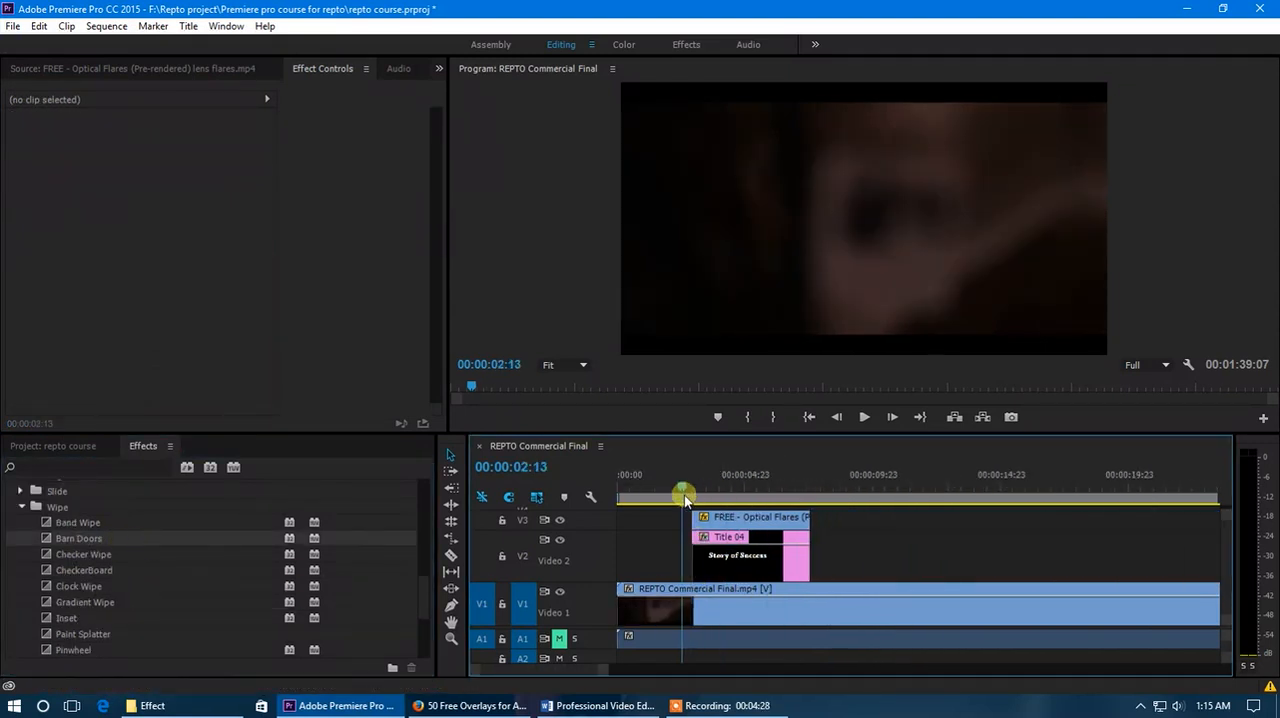
pyautogui.moveTo(688, 495); pyautogui.dragTo(707, 495)
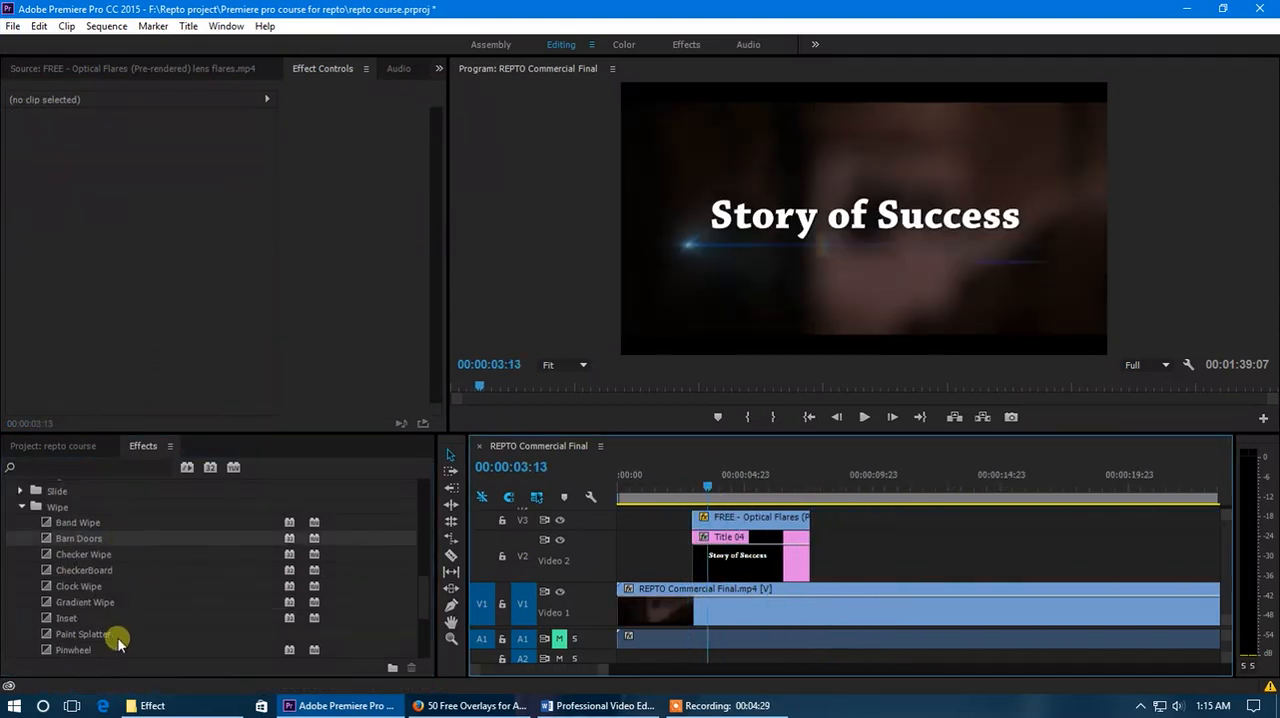
pyautogui.click(19, 507)
pyautogui.scroll(3, 112, 557)
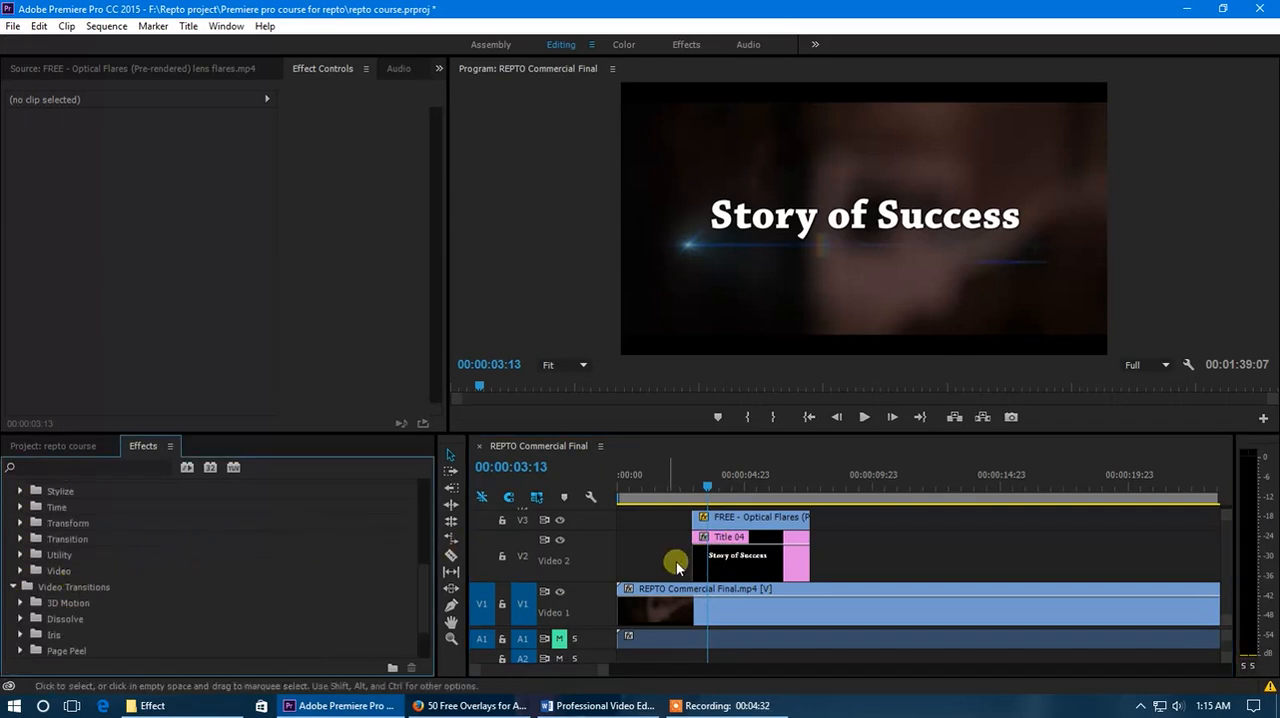
pyautogui.scroll(3, 160, 588)
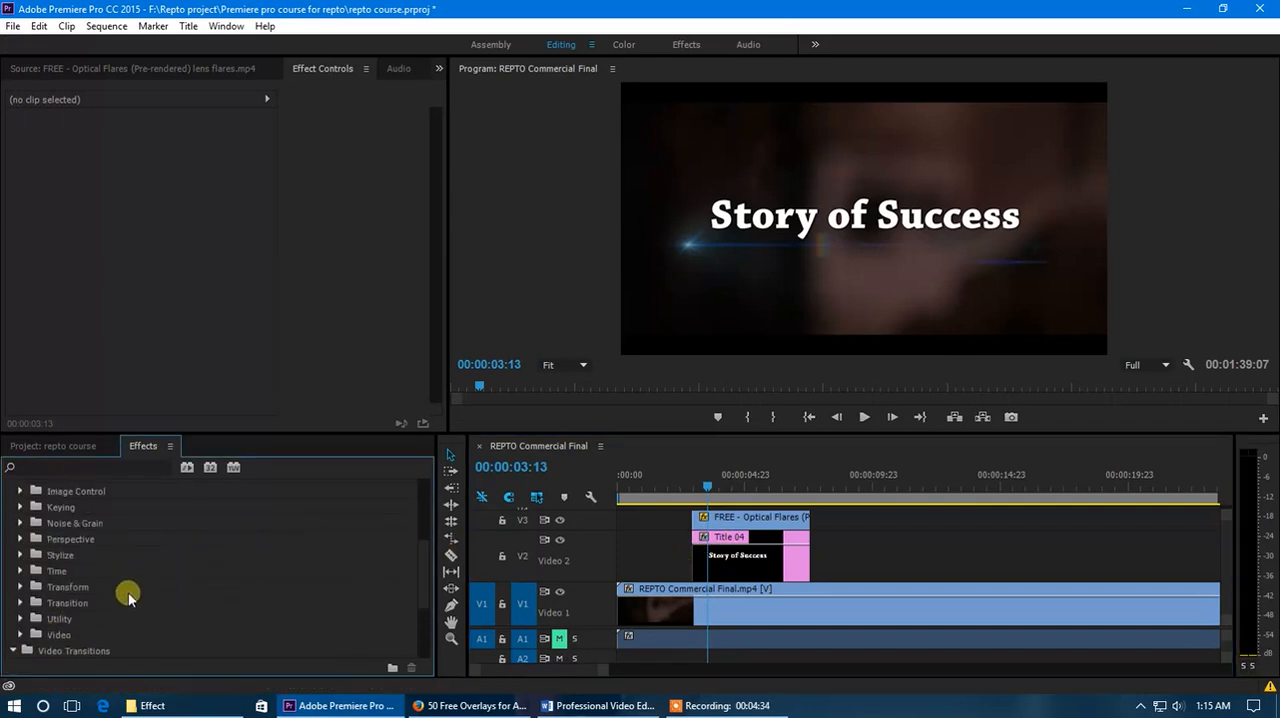
pyautogui.moveTo(715, 482); pyautogui.dragTo(730, 485)
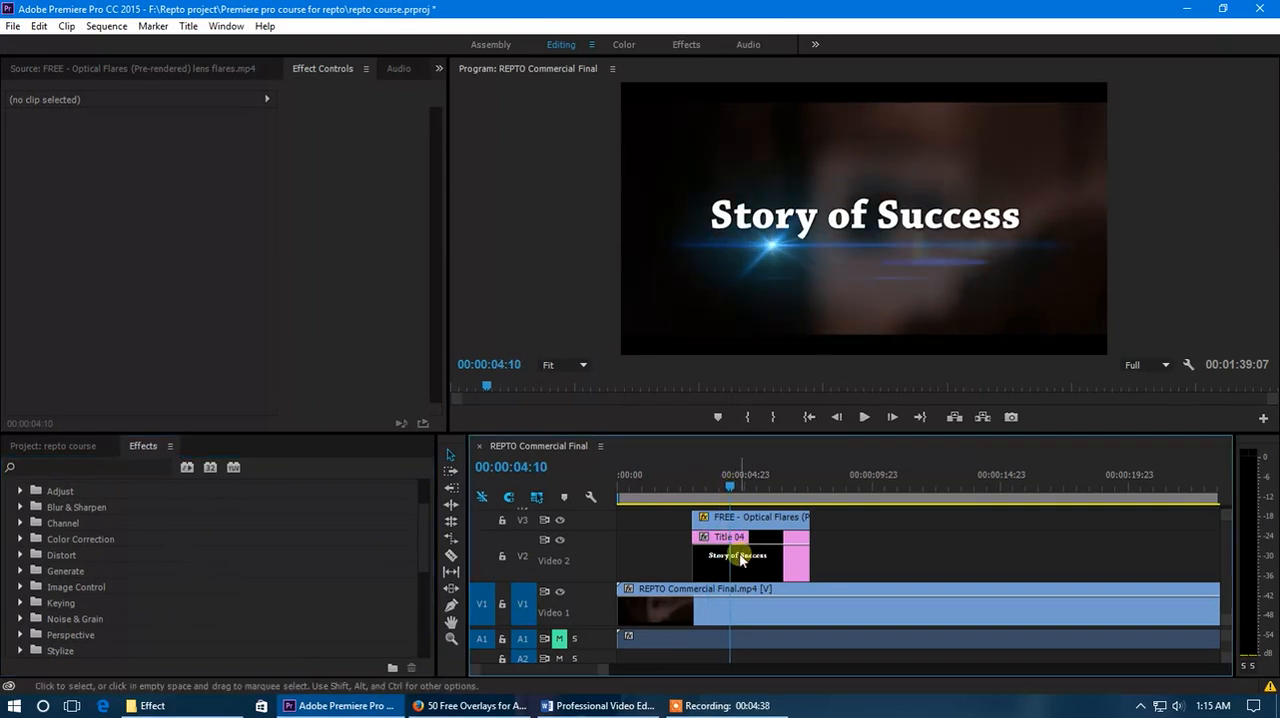
# Trim the end of the REPTO Commercial Final.mp4 clip on Video 1 back to about 00:01:16:13.
pyautogui.scroll(-6, 733, 541)
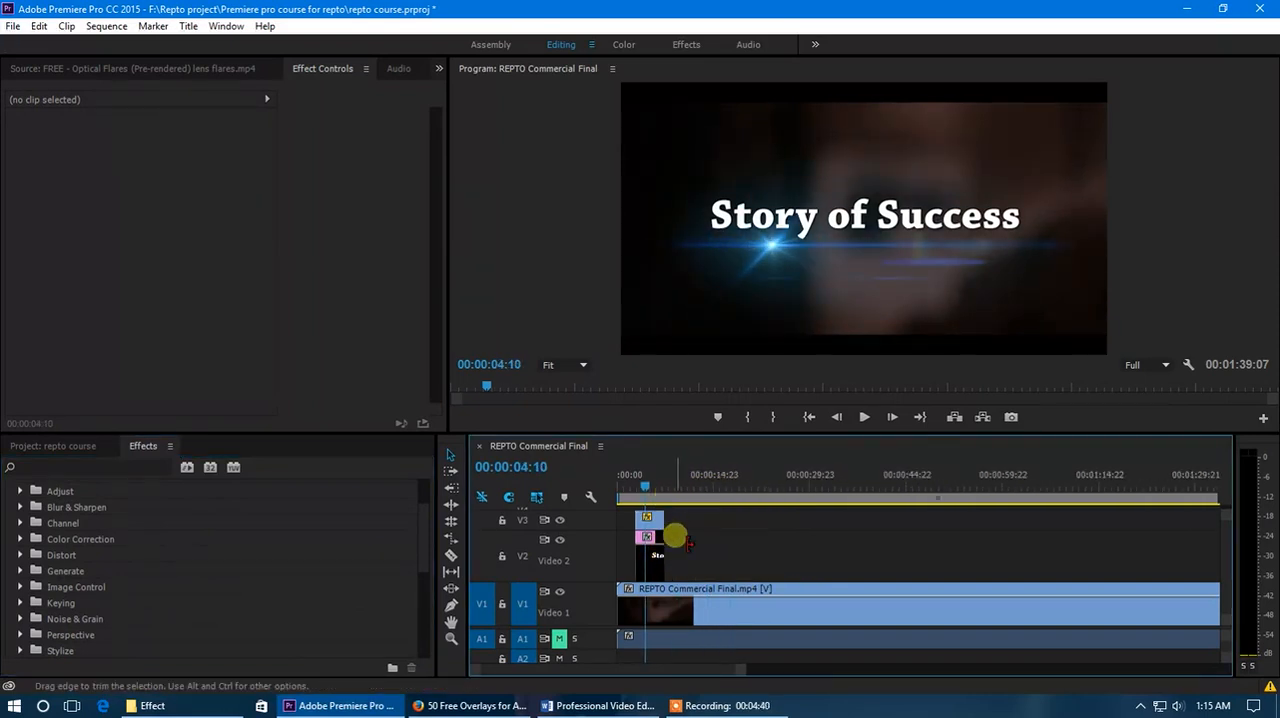
pyautogui.scroll(-2, 675, 527)
pyautogui.click(640, 487)
pyautogui.moveTo(640, 487); pyautogui.dragTo(871, 523)
pyautogui.moveTo(986, 589); pyautogui.dragTo(906, 590)
# Scrub near the end of the sequence and place the playhead at 00:01:11:10.
pyautogui.moveTo(870, 490); pyautogui.dragTo(893, 491)
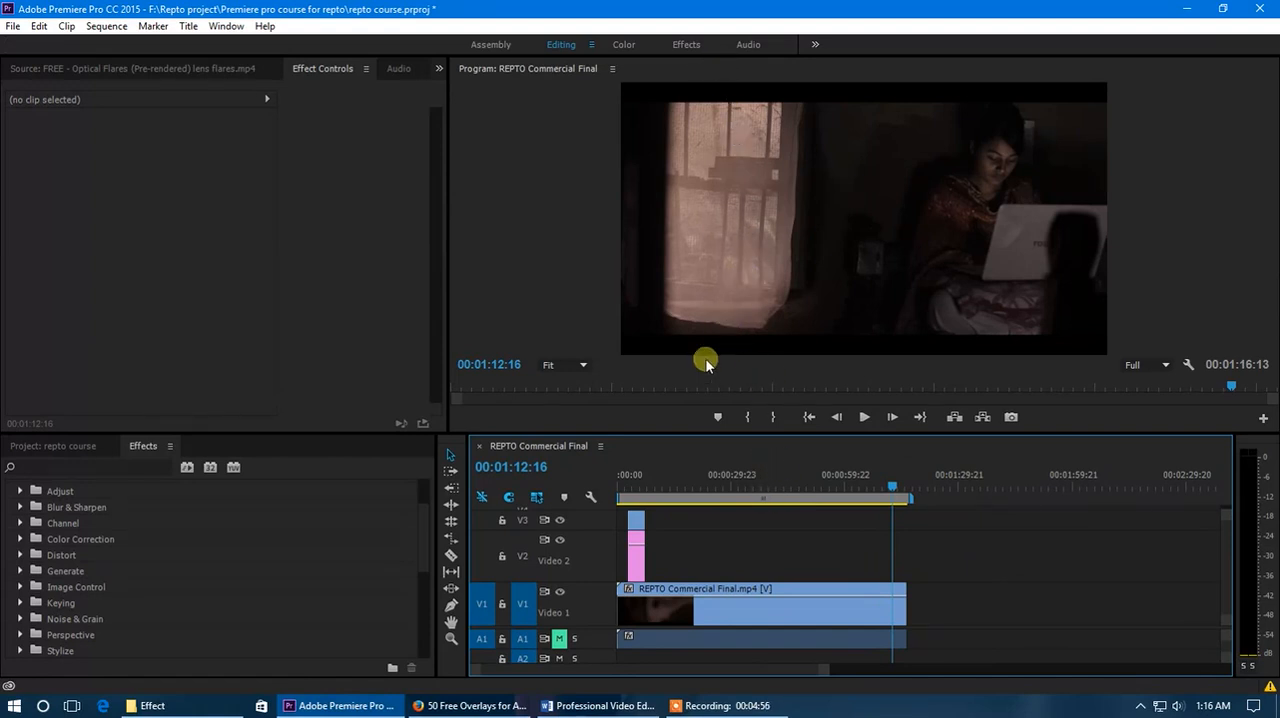
pyautogui.moveTo(888, 488); pyautogui.dragTo(893, 495)
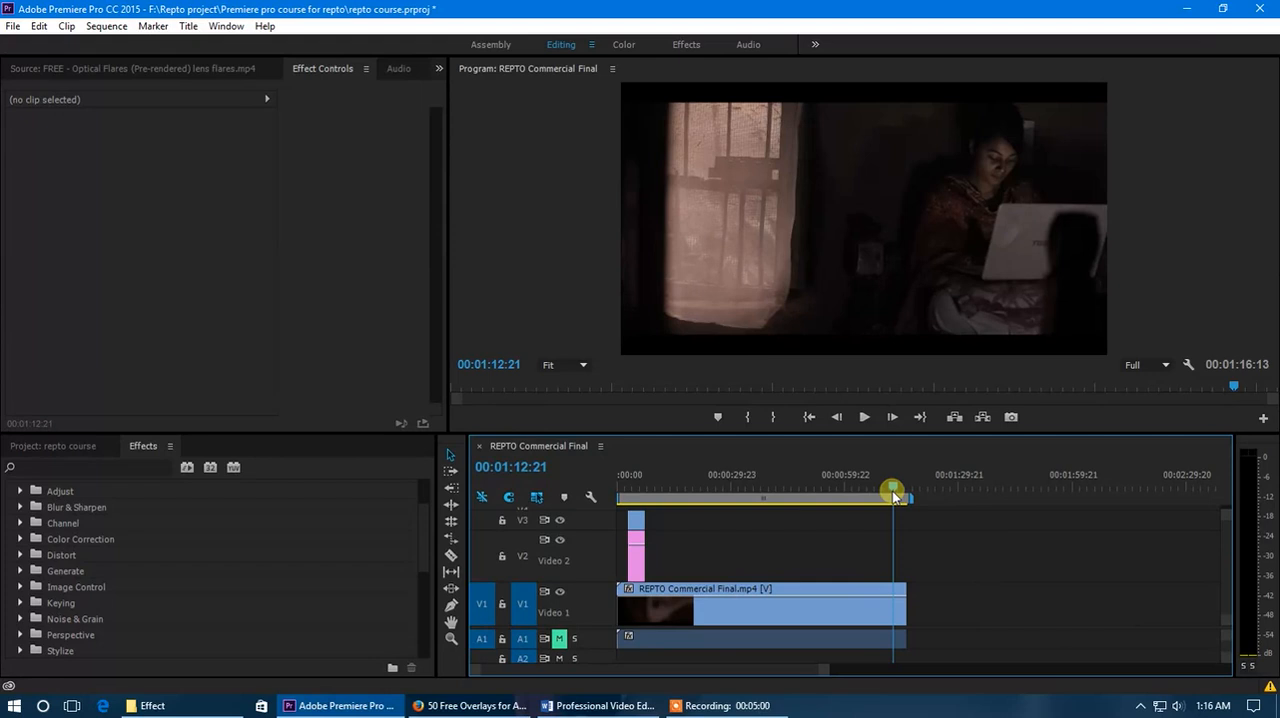
pyautogui.moveTo(895, 497); pyautogui.dragTo(888, 497)
pyautogui.click(679, 522)
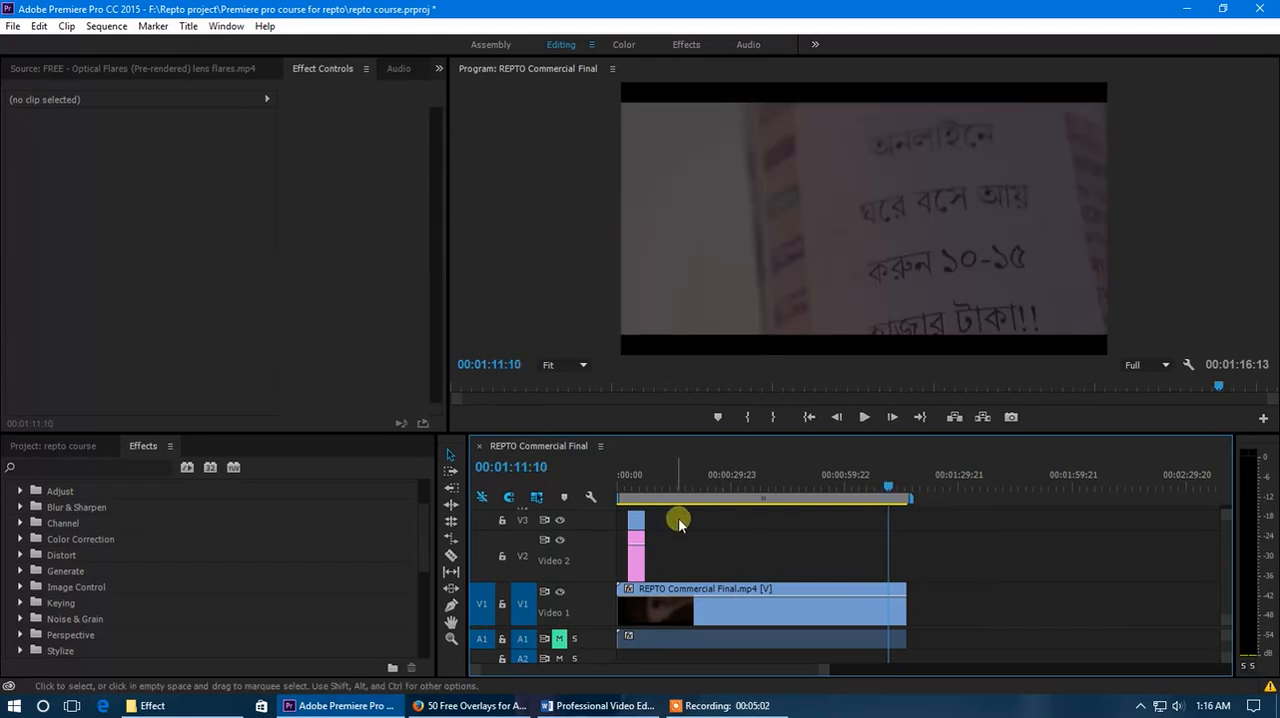
# Create a new title in the project at 1920 x 1080, 23.976fps, with square pixels.
pyautogui.click(85, 447)
pyautogui.click(634, 559)
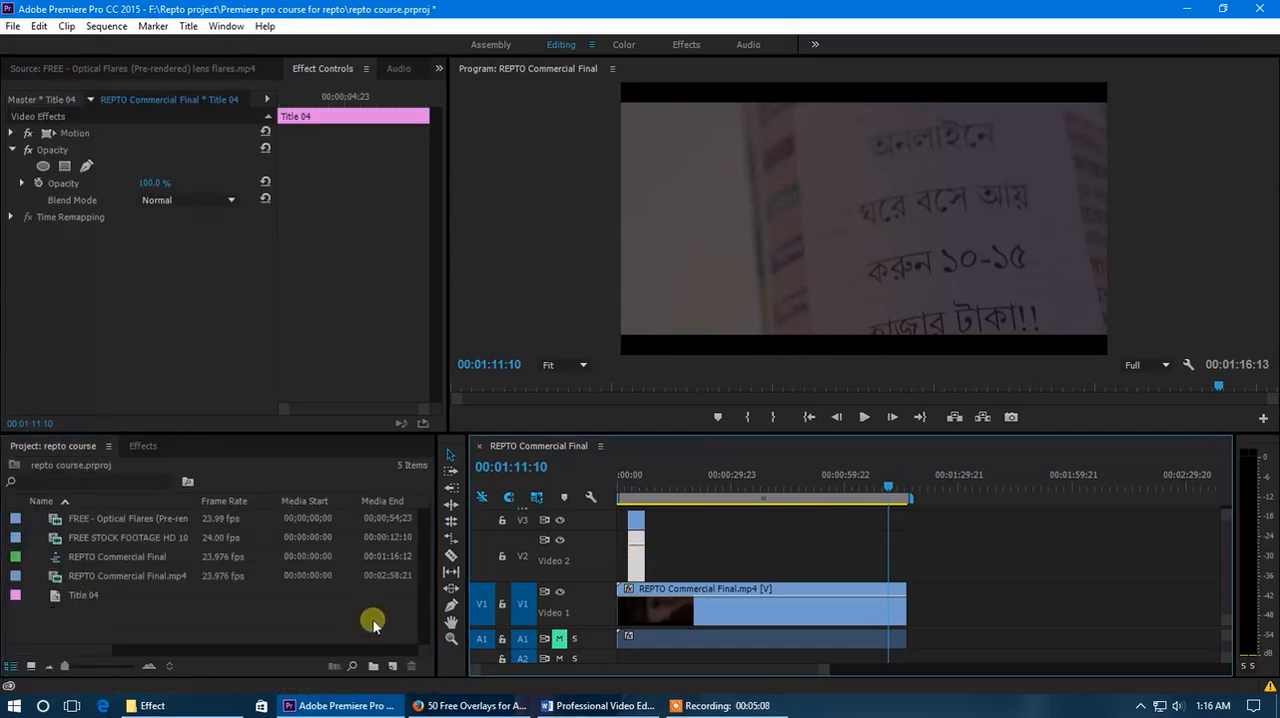
pyautogui.rightClick(198, 620)
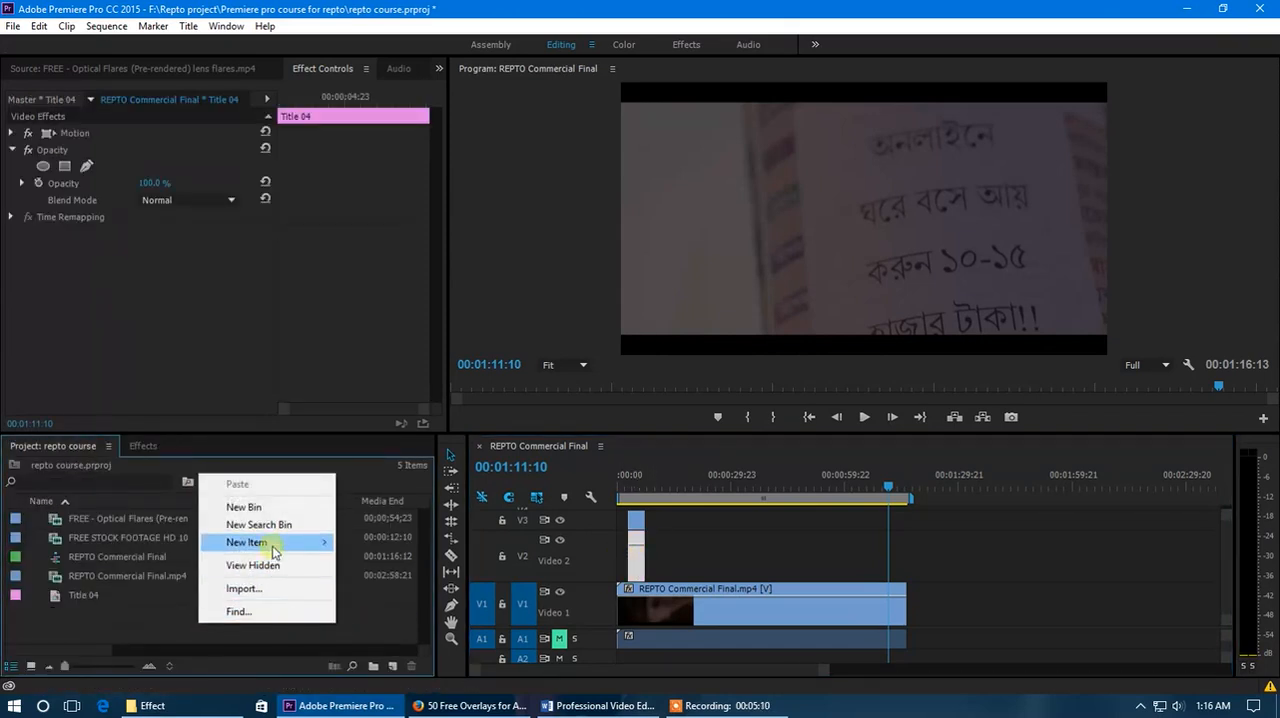
pyautogui.moveTo(268, 541)
pyautogui.click(396, 419)
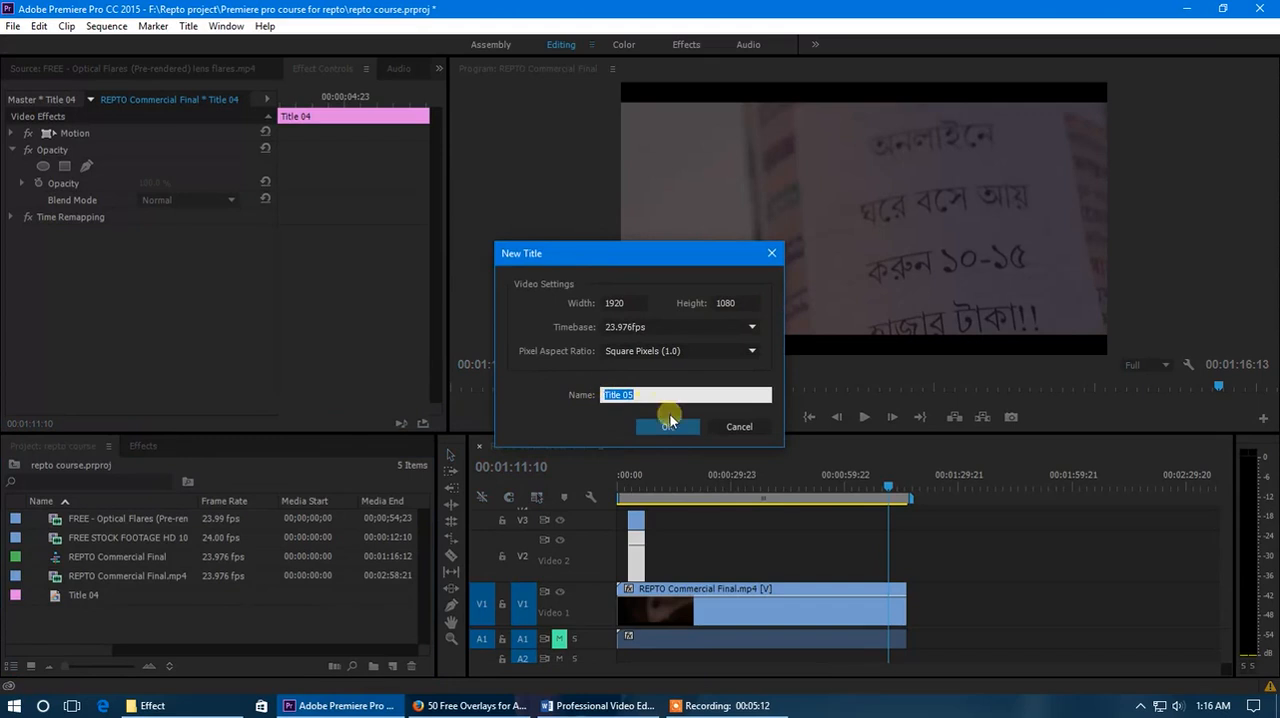
pyautogui.click(668, 426)
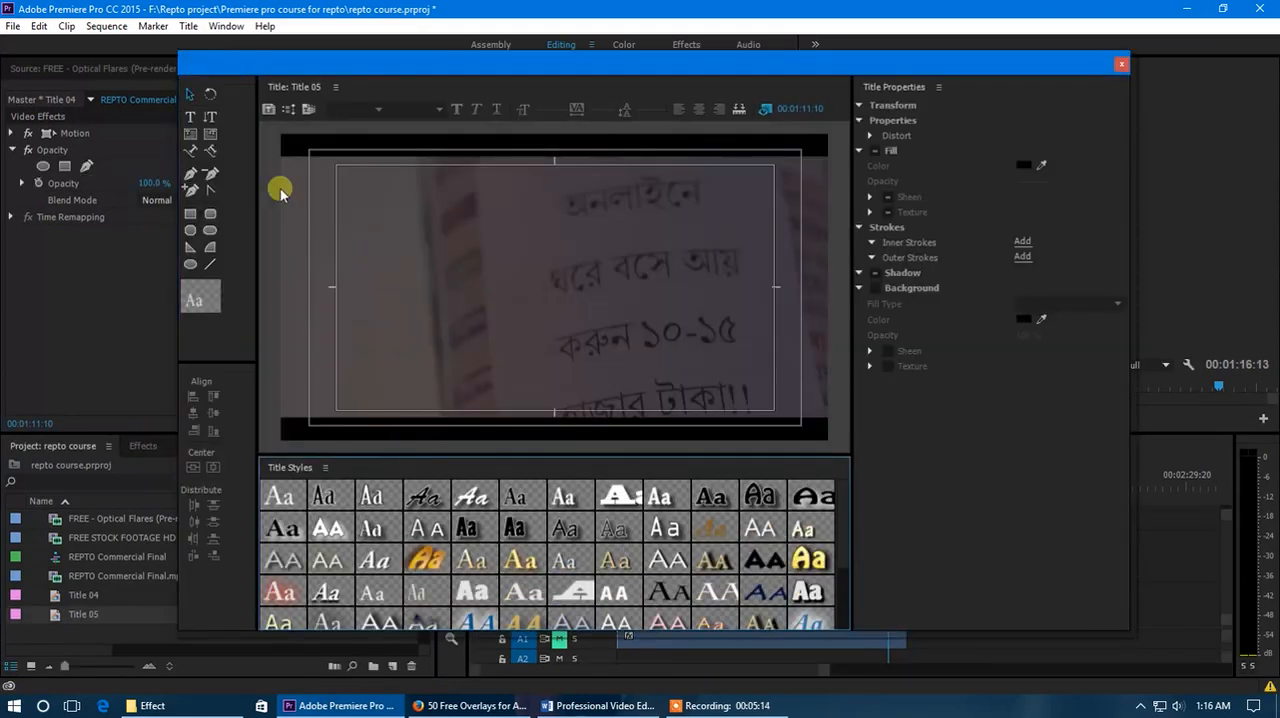
# Draw an area text box filling the inner safe margin and enter two lines of placeholder text starting "asdasfdddd".
pyautogui.click(191, 135)
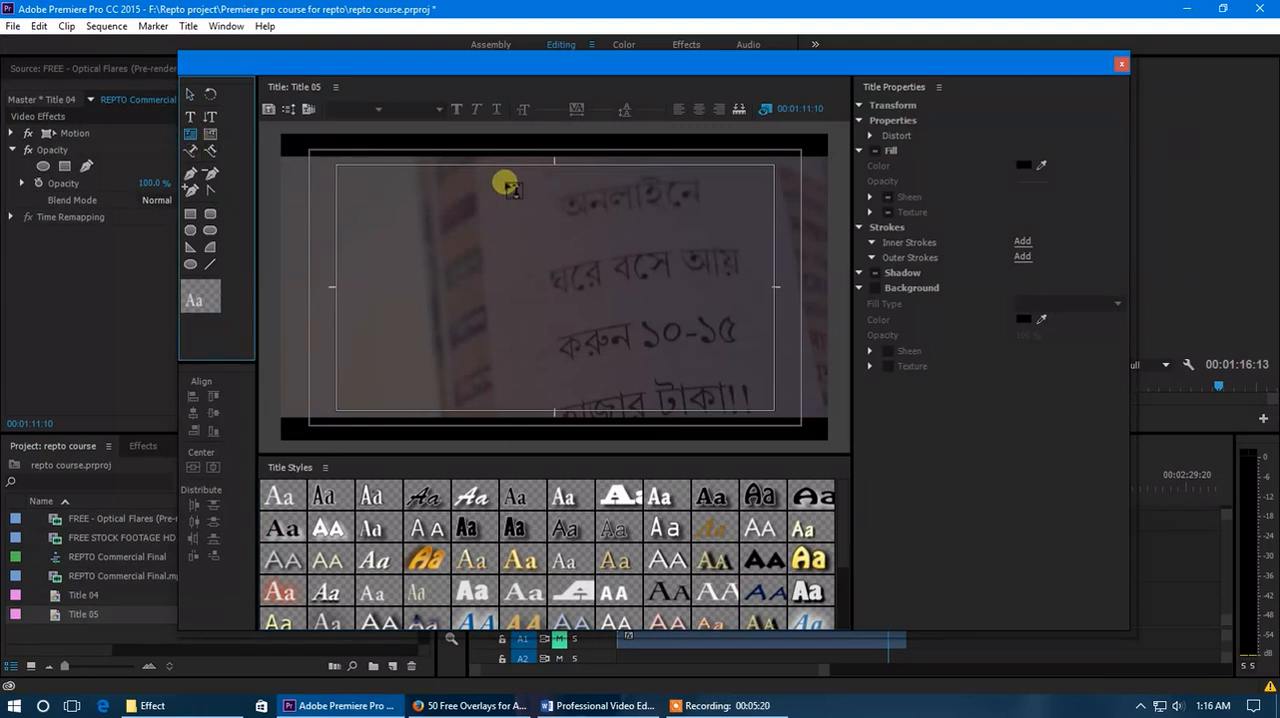
pyautogui.moveTo(342, 170); pyautogui.dragTo(774, 410)
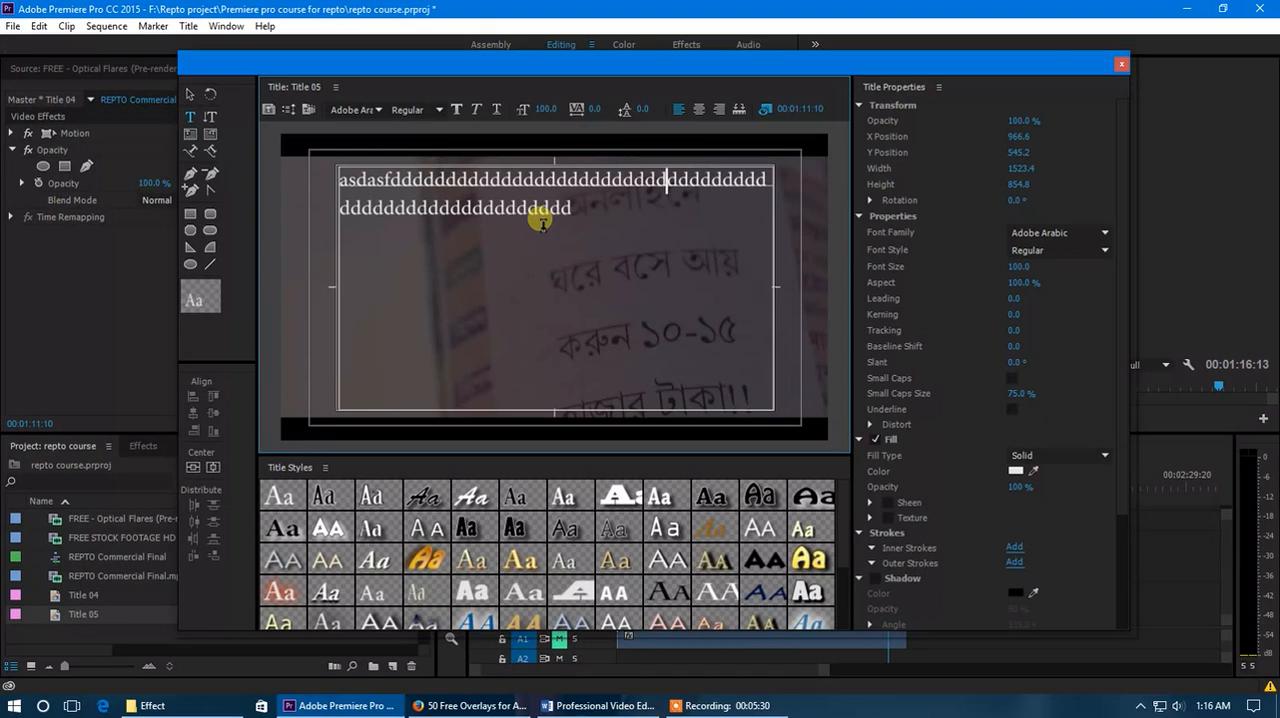
pyautogui.write('dddd')
# Copy all the placeholder text and paste it repeatedly after itself until it fills the text box.
pyautogui.hotkey('ctrl', 'a')
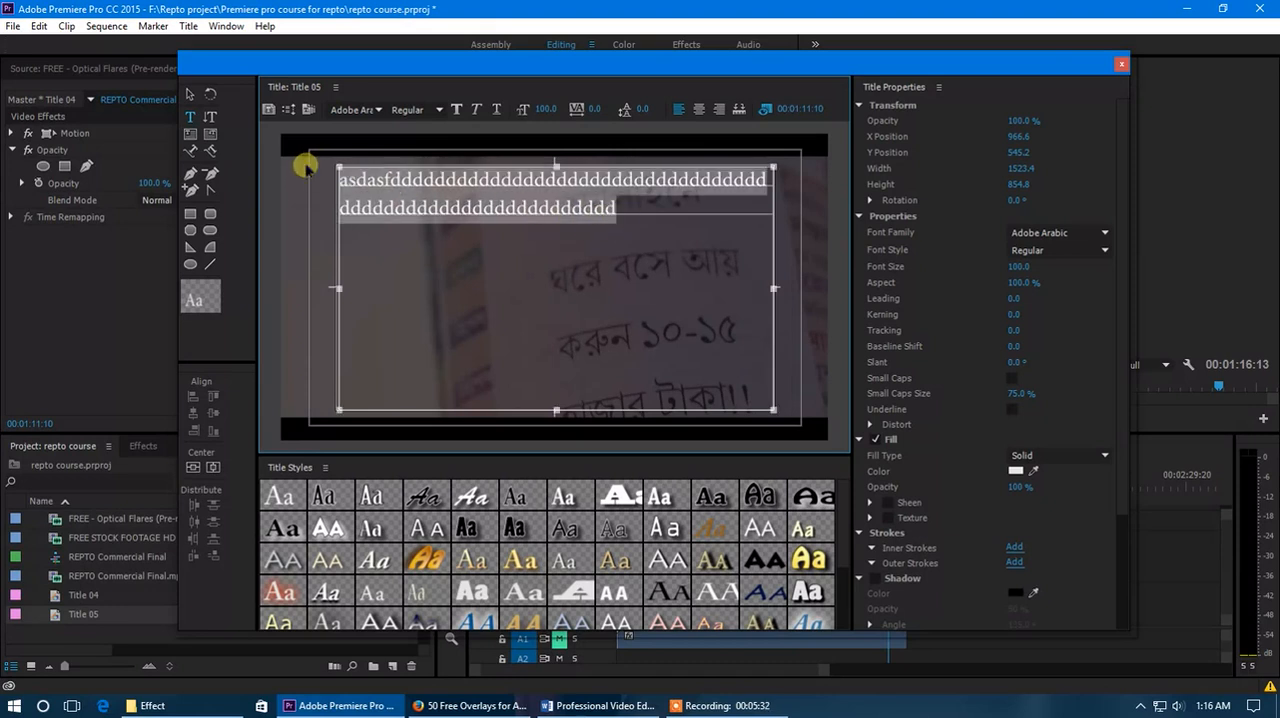
pyautogui.click(636, 216)
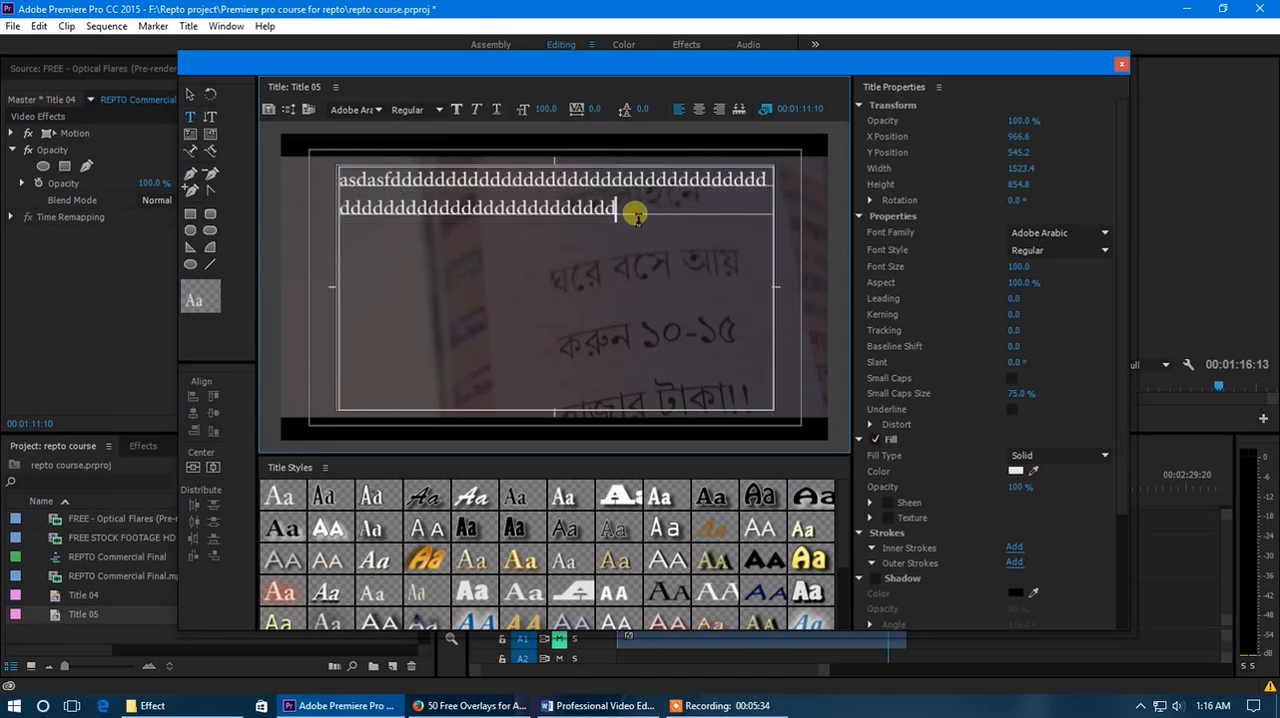
pyautogui.hotkey('ctrl', 'v')
pyautogui.hotkey('ctrl', 'v')
pyautogui.hotkey('ctrl', 'v')
pyautogui.hotkey('ctrl', 'v')
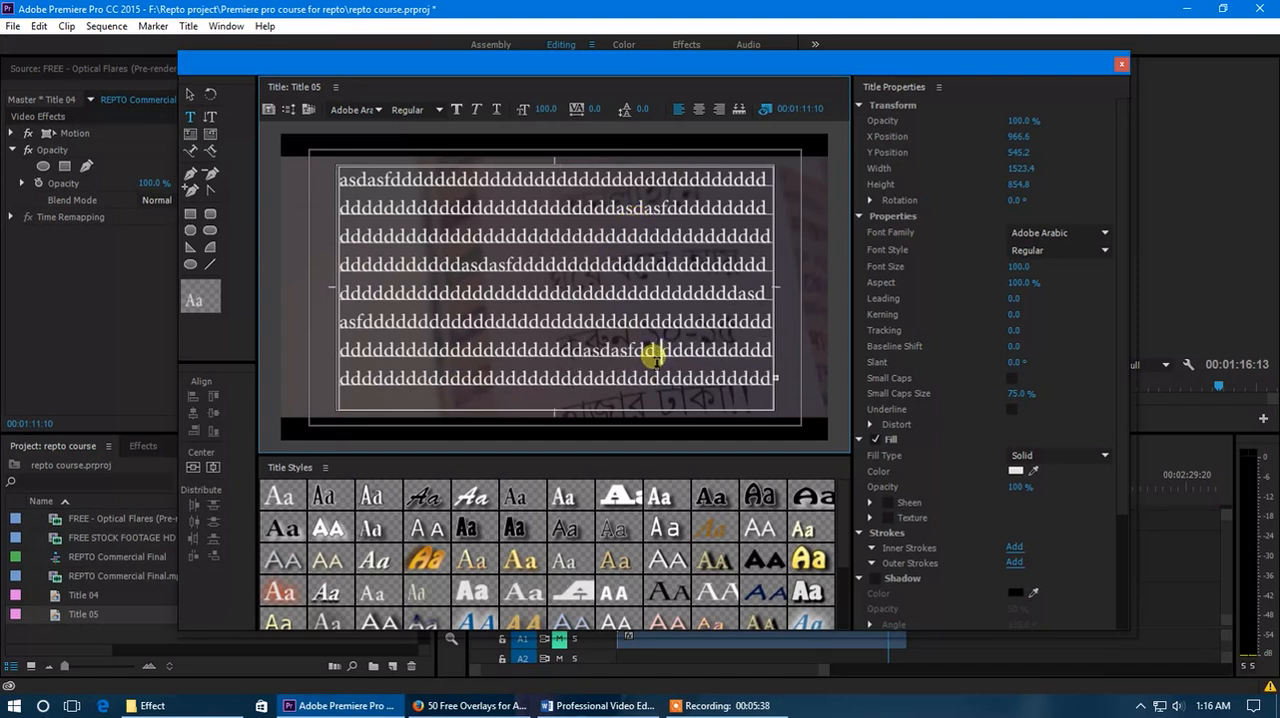
# Insert line breaks at several points within the placeholder text to split it into separate paragraphs.
pyautogui.click(615, 294)
pyautogui.click(594, 265)
pyautogui.press('Return')
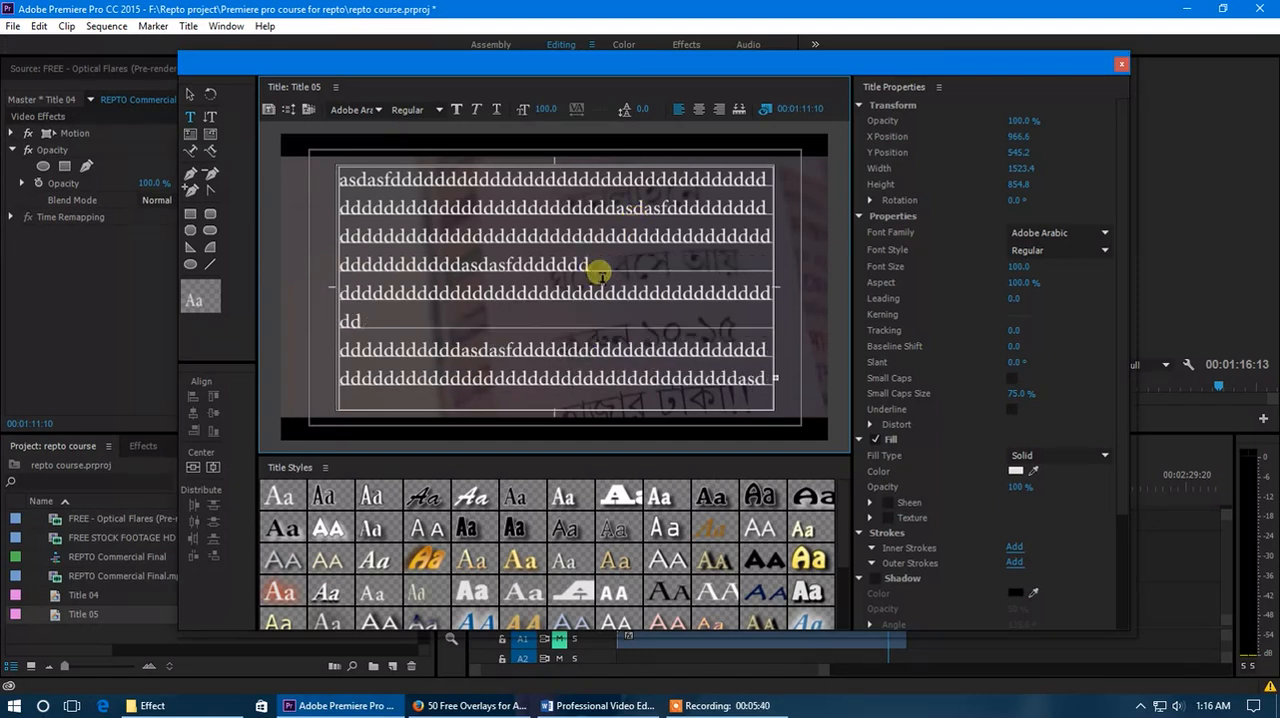
pyautogui.click(505, 208)
pyautogui.press('Return')
pyautogui.press('Escape')
# Center-align all the placeholder text in the text box.
pyautogui.hotkey('ctrl', 'a')
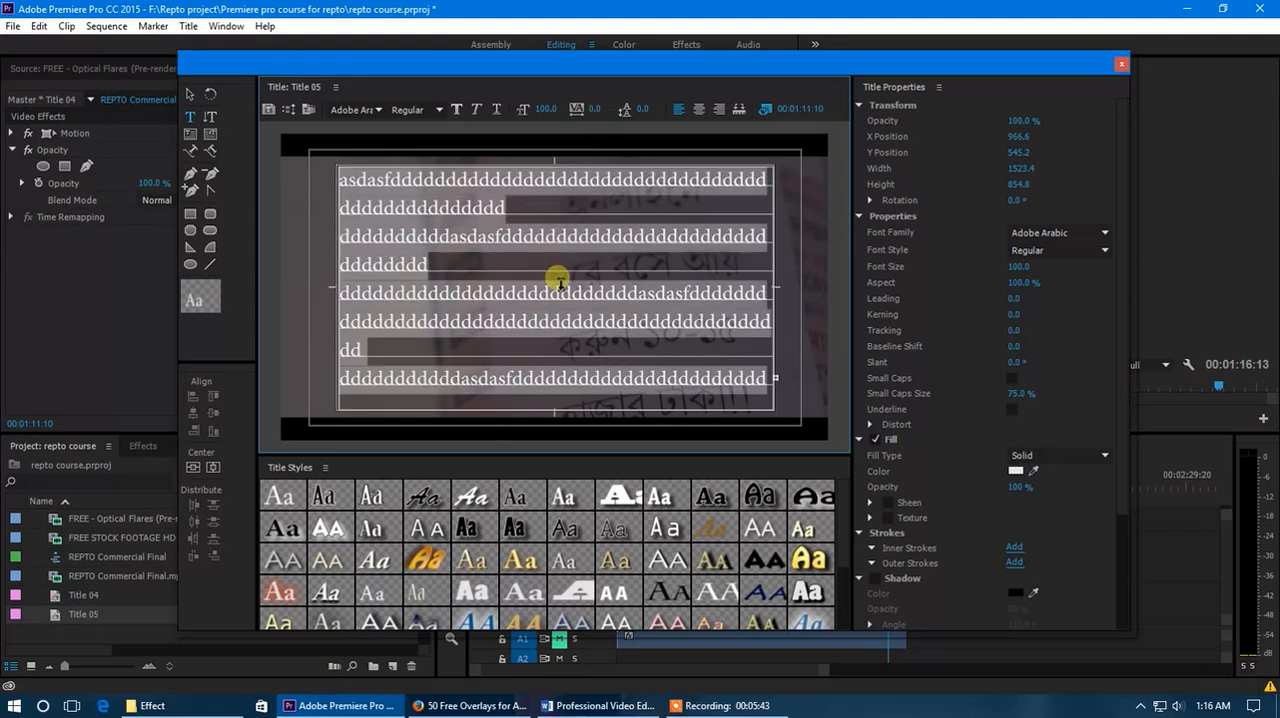
pyautogui.click(698, 109)
pyautogui.click(596, 352)
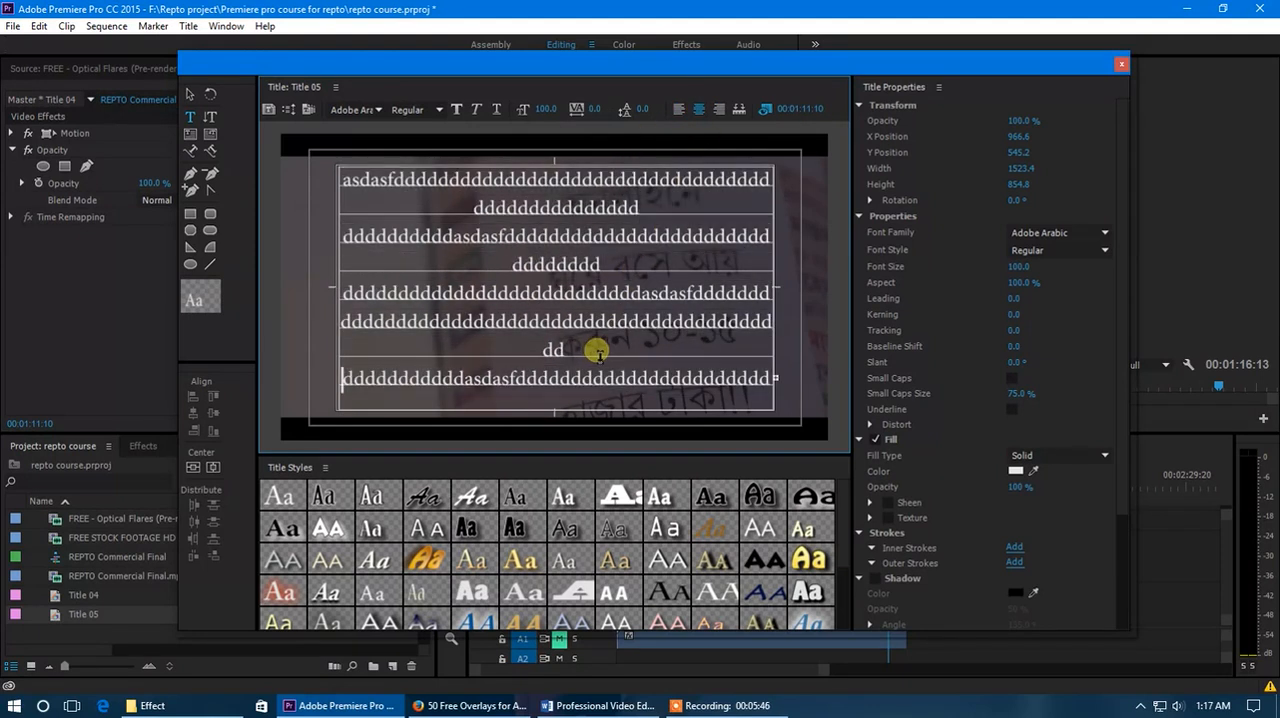
# Set the leading of all the placeholder text to -25.
pyautogui.hotkey('ctrl', 'a')
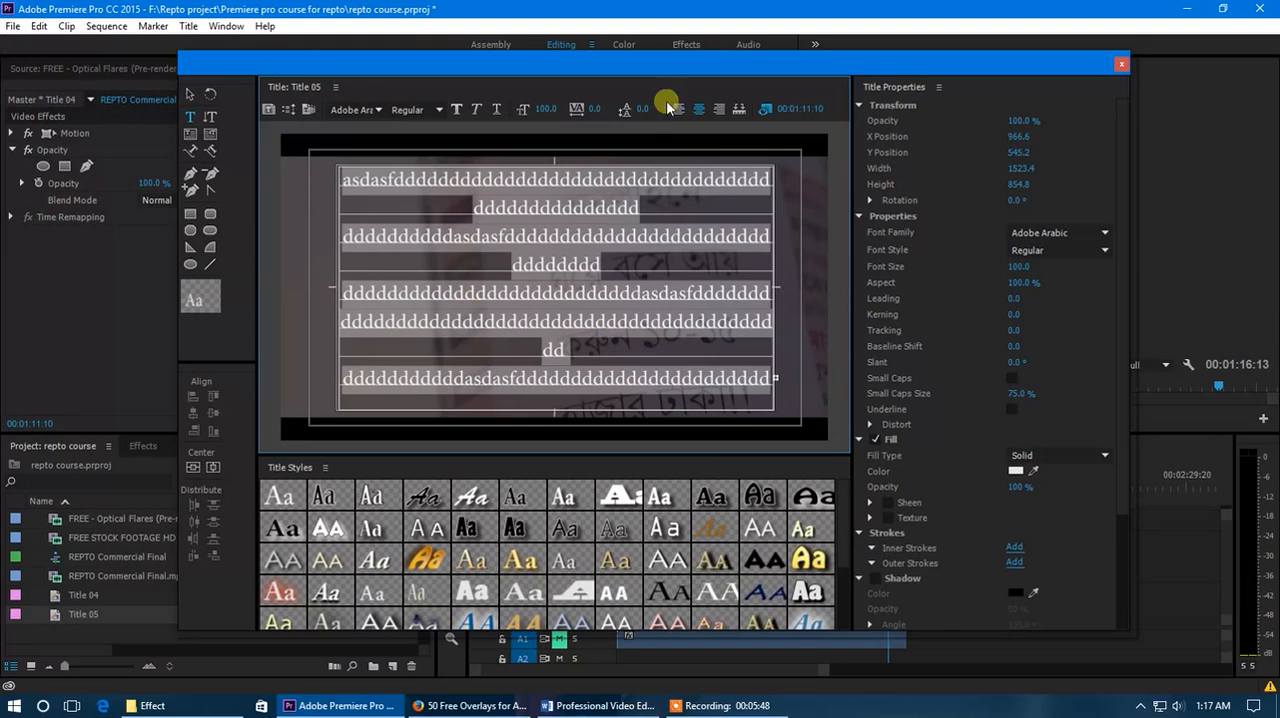
pyautogui.moveTo(641, 106); pyautogui.dragTo(614, 106)
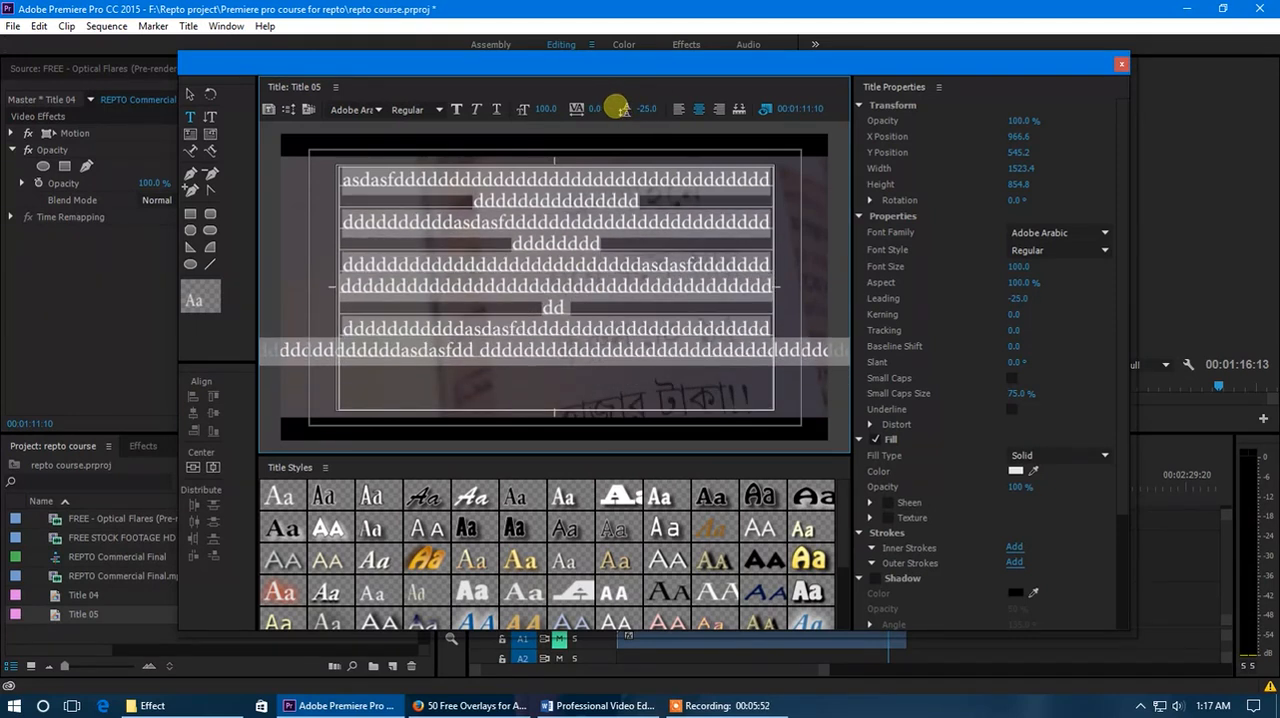
pyautogui.click(637, 350)
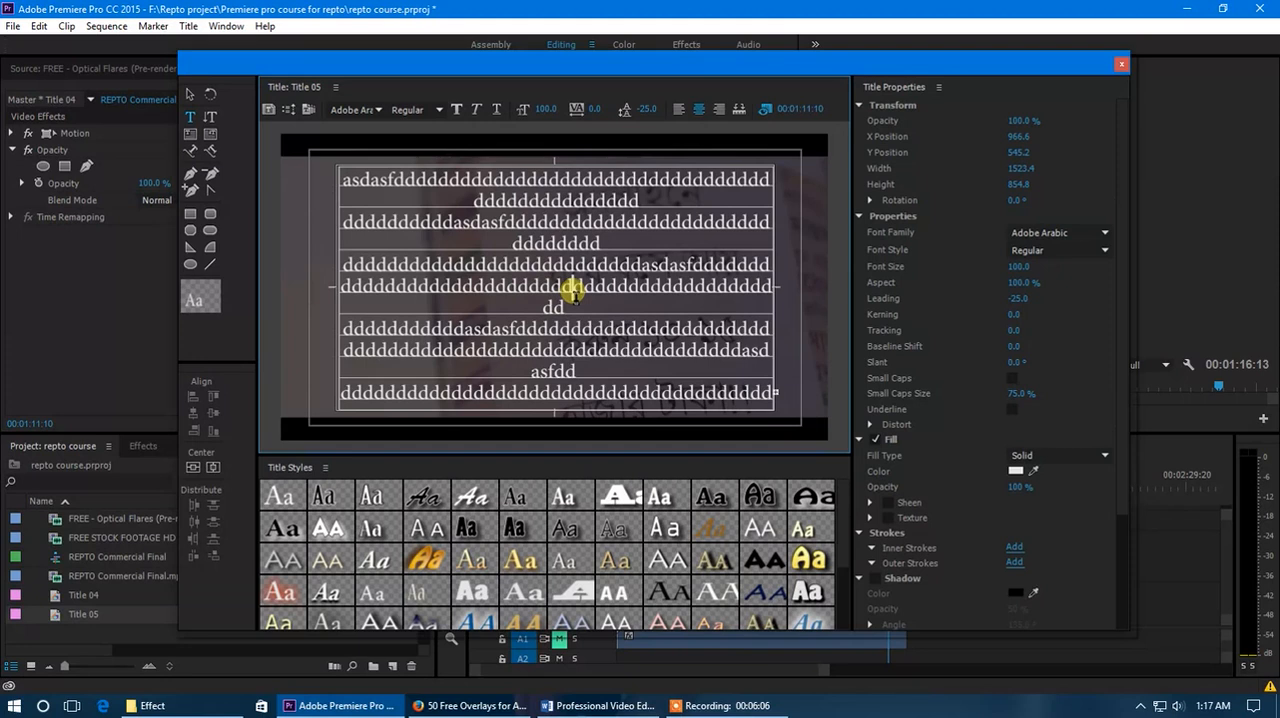
# Place Title 05 on the Video 2 track at 00:01:11:10, above the end of the commercial clip.
pyautogui.click(1121, 67)
pyautogui.moveTo(92, 608); pyautogui.dragTo(883, 557)
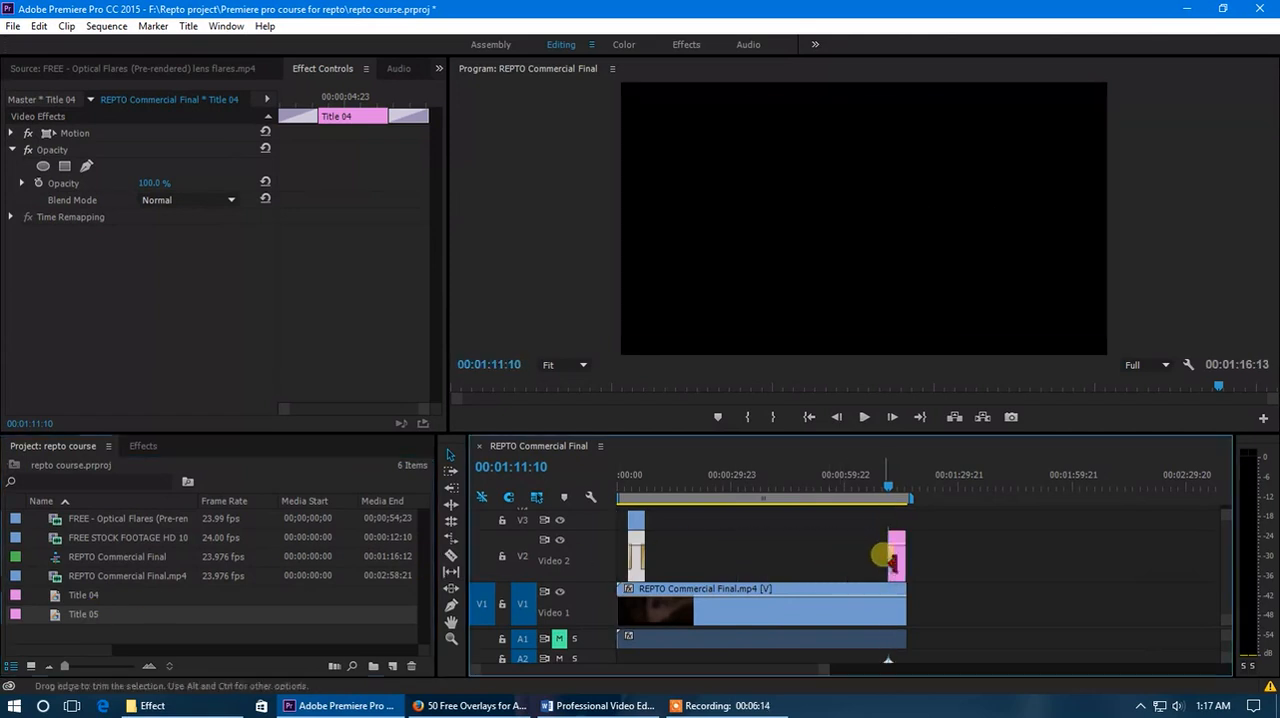
pyautogui.moveTo(893, 496); pyautogui.dragTo(897, 496)
# Narrow the Title 05 text box to a width of about 984 so the text reflows into a centered column.
pyautogui.doubleClick(897, 557)
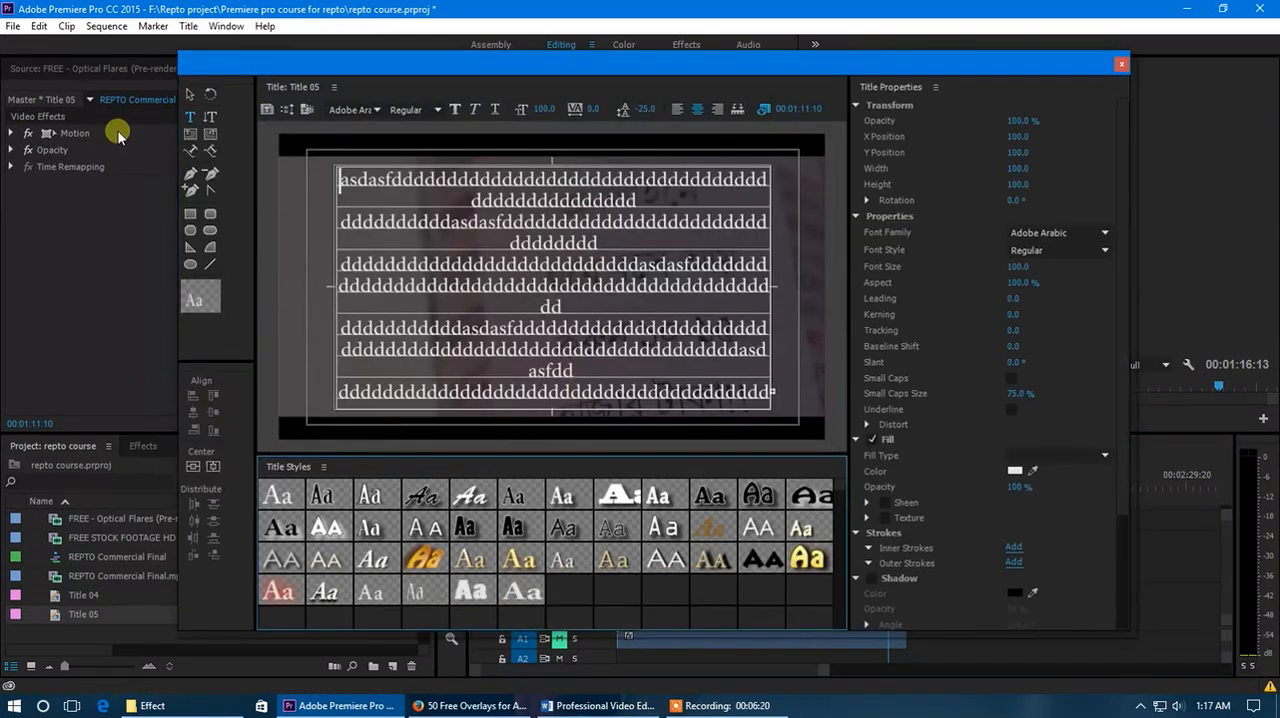
pyautogui.moveTo(769, 287); pyautogui.dragTo(692, 289)
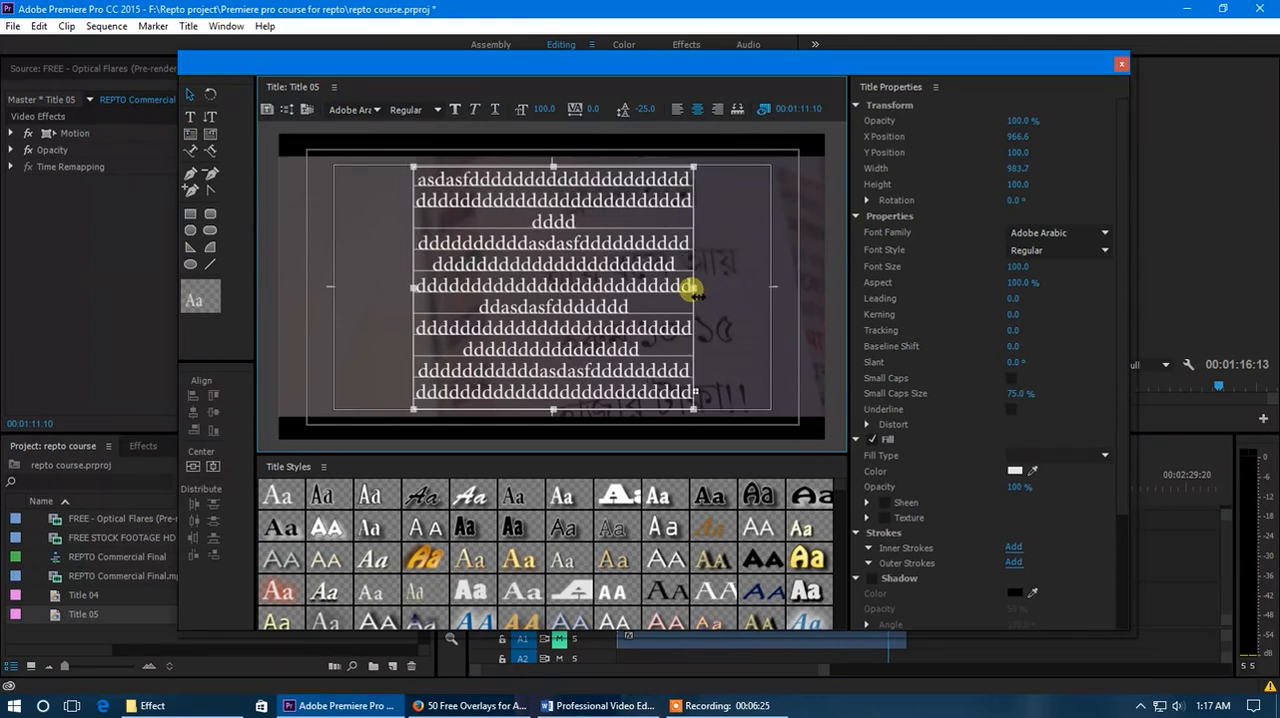
pyautogui.moveTo(555, 167); pyautogui.dragTo(556, 168)
pyautogui.click(1122, 66)
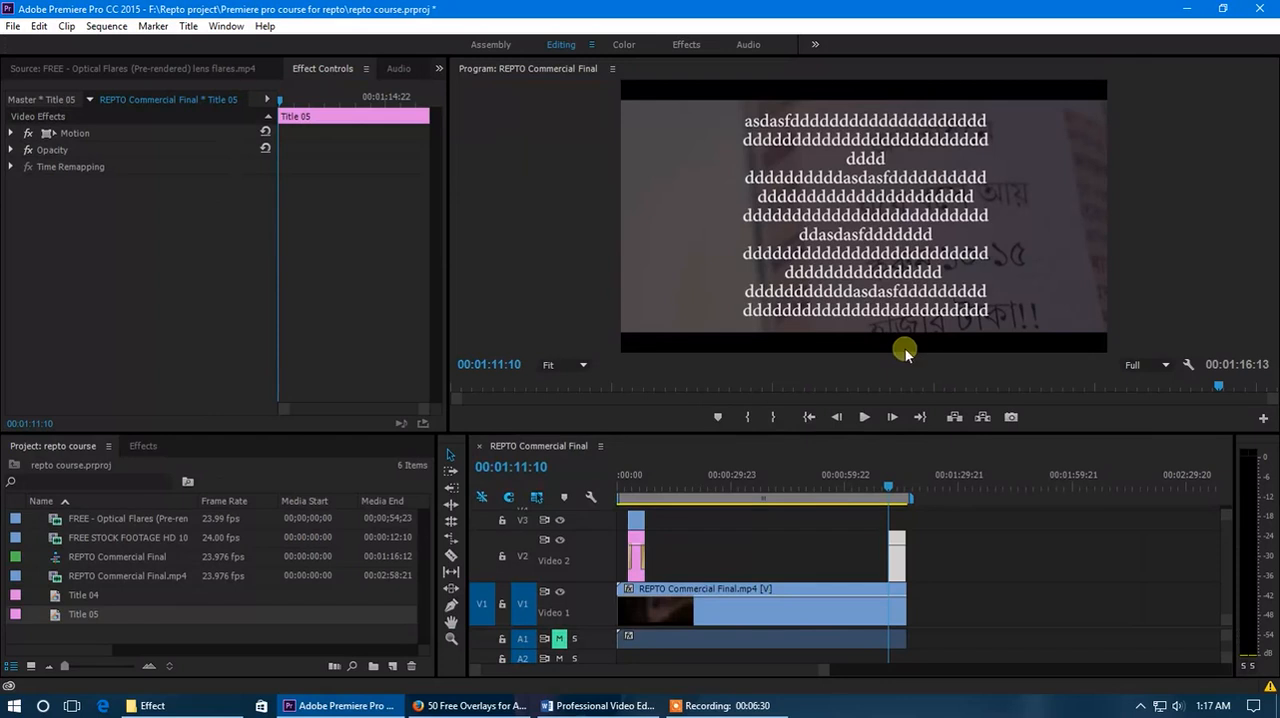
# Start a Position animation for Title 05 at 00:01:11:15 with the text below the frame at about 900, 1463.
pyautogui.moveTo(888, 491); pyautogui.dragTo(889, 492)
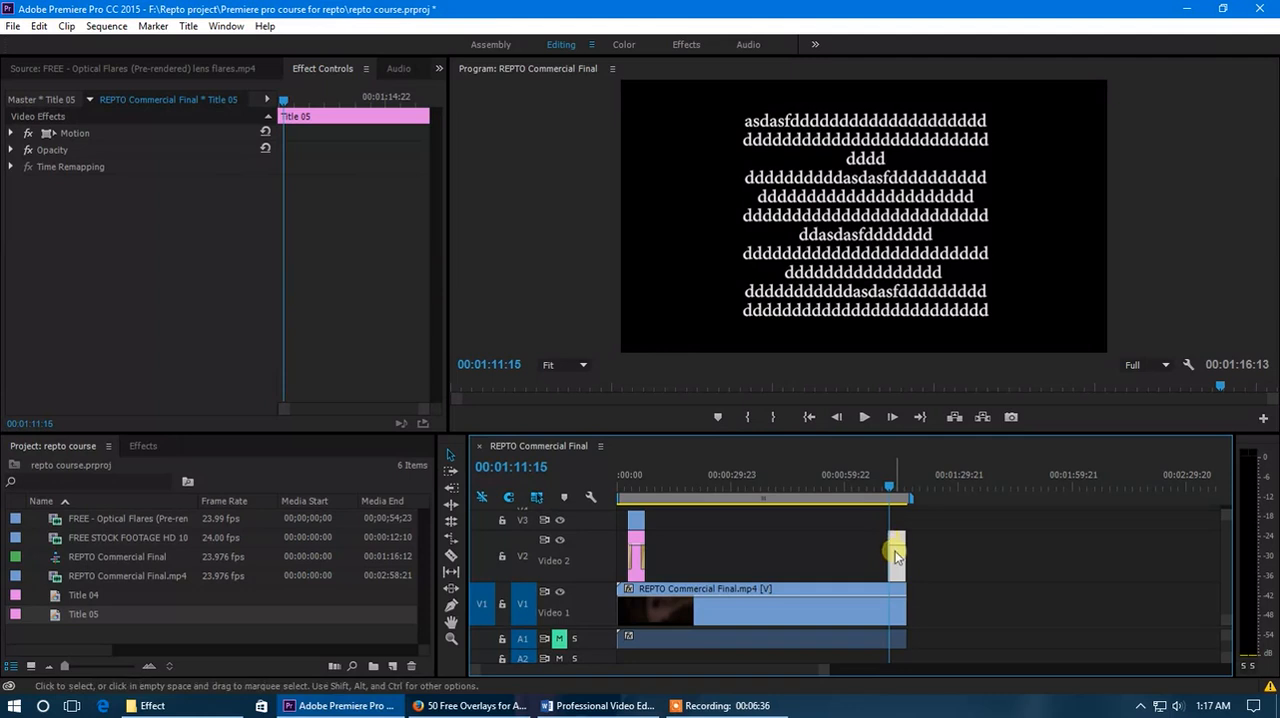
pyautogui.click(11, 133)
pyautogui.moveTo(148, 149); pyautogui.dragTo(54, 152)
pyautogui.moveTo(190, 149)
pyautogui.mouseDown()
pyautogui.moveTo(483, 171)
pyautogui.moveTo(766, 234)
pyautogui.moveTo(191, 143)
pyautogui.mouseUp()
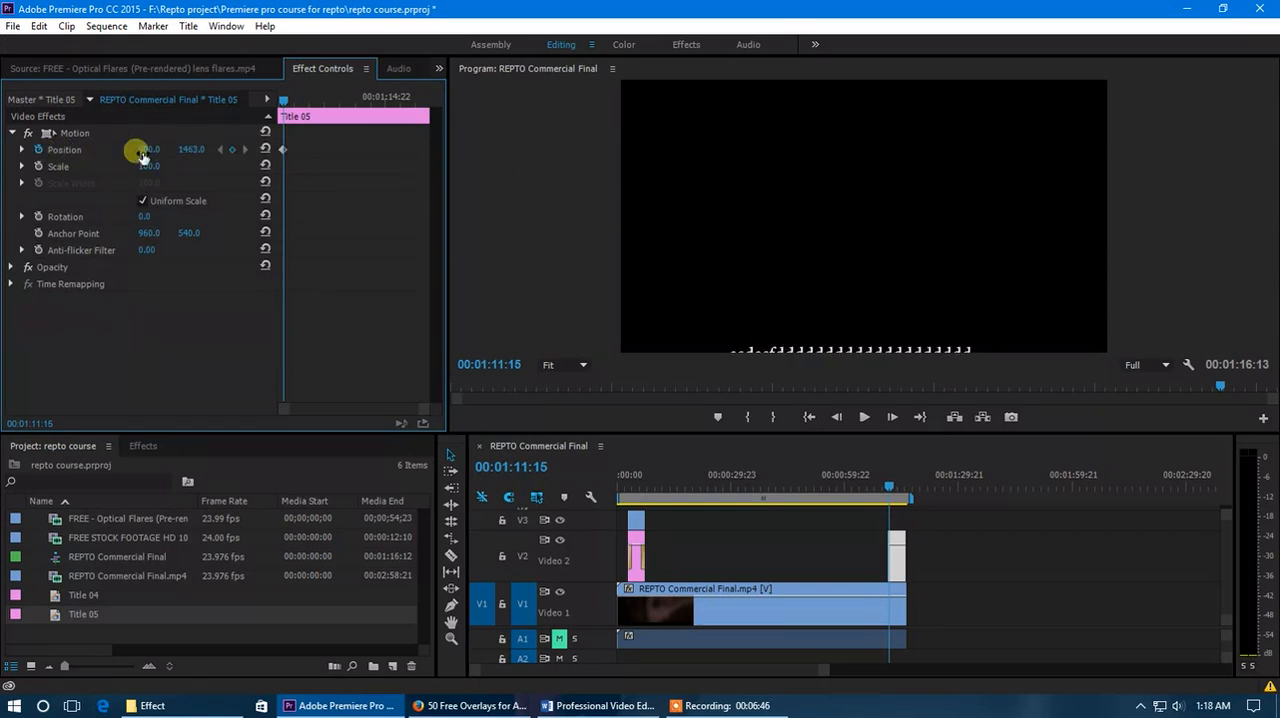
# Add an ending Position keyframe at 00:01:12:20 with the title moved above the frame, at about 906.3, -468.2.
pyautogui.moveTo(283, 103); pyautogui.dragTo(322, 100)
pyautogui.moveTo(194, 149)
pyautogui.mouseDown()
pyautogui.moveTo(114, 150)
pyautogui.moveTo(243, 149)
pyautogui.moveTo(186, 150)
pyautogui.mouseUp()
pyautogui.click(72, 134)
pyautogui.moveTo(891, 277); pyautogui.dragTo(886, 77)
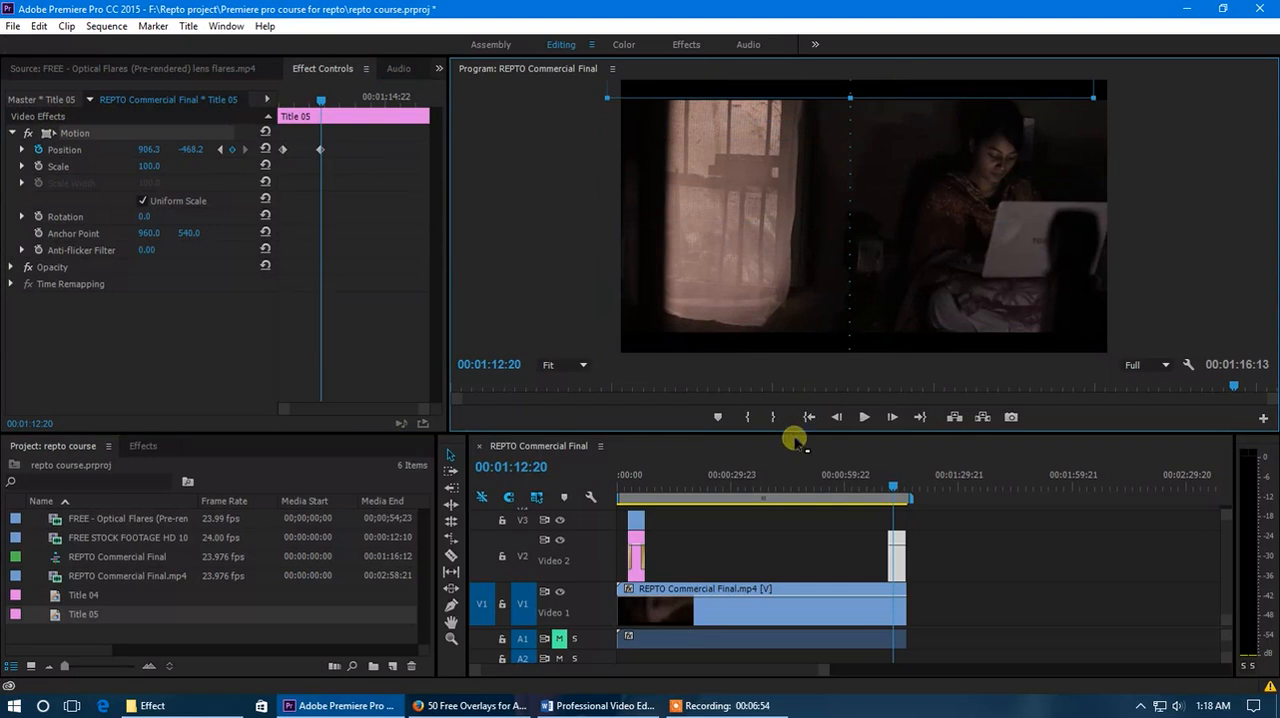
# Play the sequence from about 00:01:10:01 to preview the title scrolling upward.
pyautogui.click(882, 484)
pyautogui.press('space')
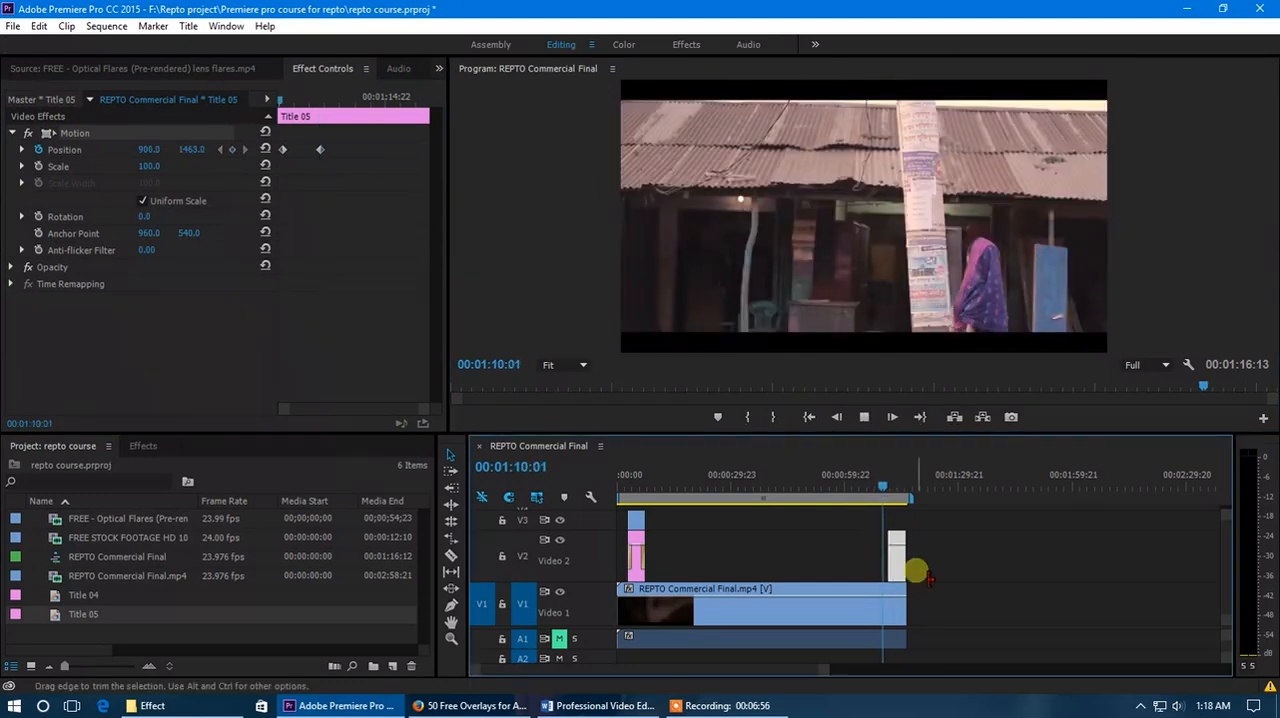
pyautogui.press('=')
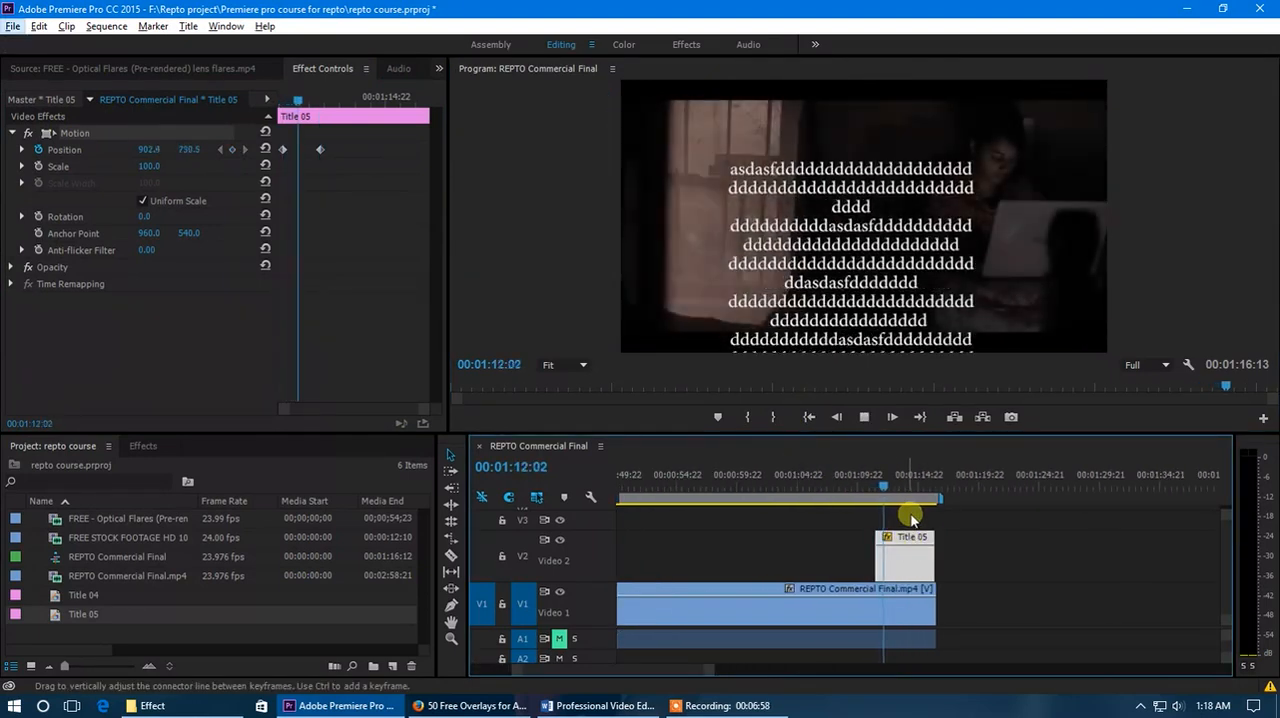
# Move the ending Position keyframe close to the end of the Title 05 clip and scrub through the slower scroll.
pyautogui.moveTo(904, 488); pyautogui.dragTo(902, 488)
pyautogui.moveTo(320, 150); pyautogui.dragTo(415, 158)
pyautogui.moveTo(900, 488)
pyautogui.mouseDown()
pyautogui.moveTo(884, 497)
pyautogui.moveTo(900, 492)
pyautogui.mouseUp()
# Undo the ending keyframe edits until only the starting Position keyframe remains.
pyautogui.hotkey('ctrl', 'z')
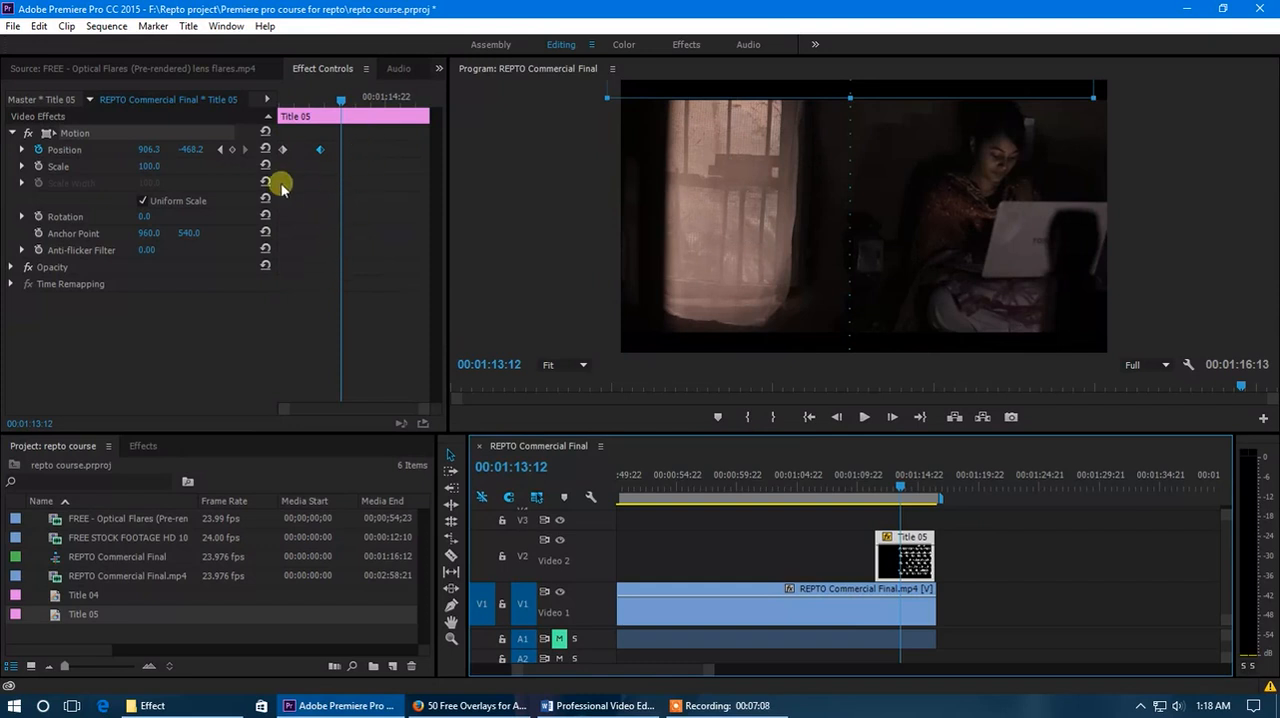
pyautogui.hotkey('ctrl', 'z')
pyautogui.hotkey('ctrl', 'z')
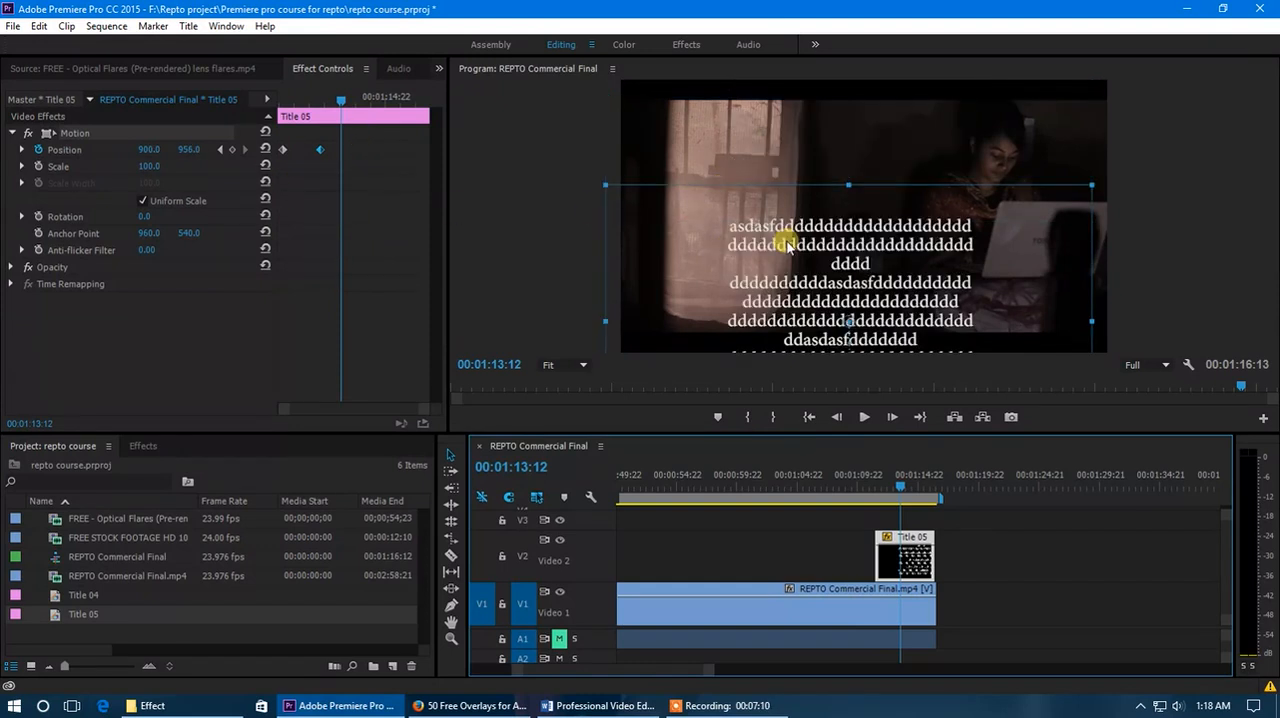
pyautogui.hotkey('ctrl', 'z')
pyautogui.hotkey('ctrl', 'z')
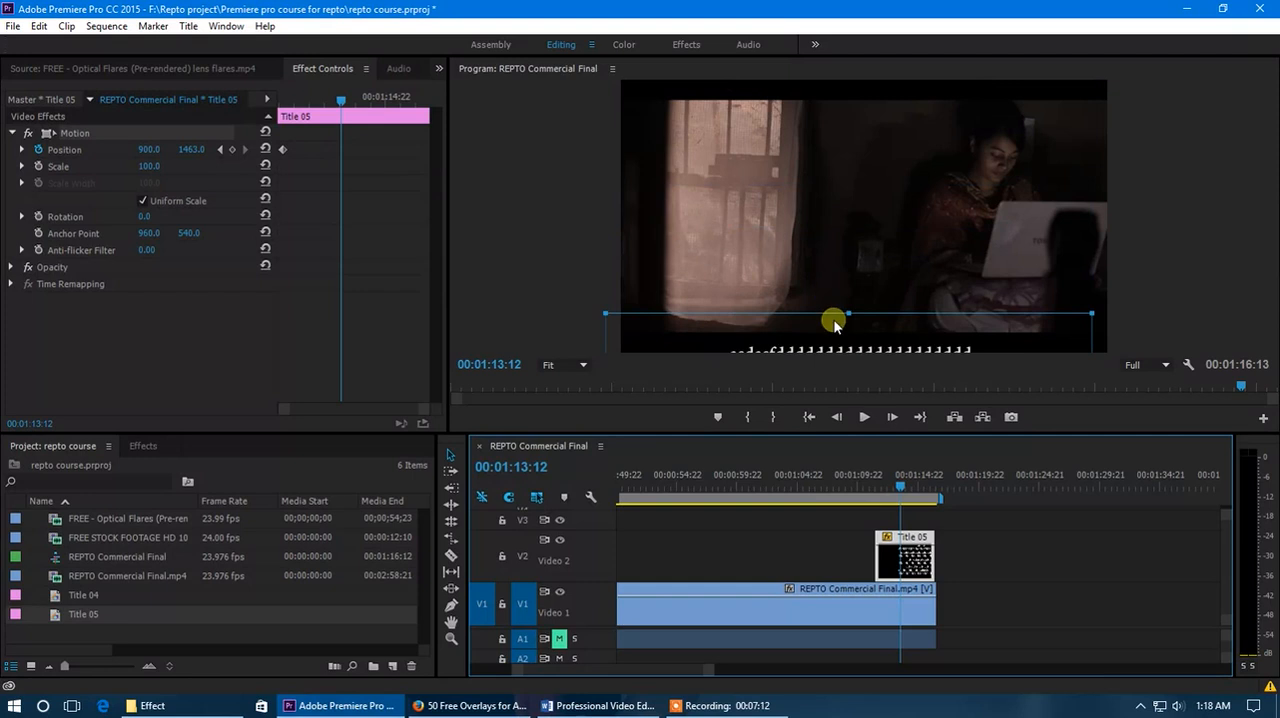
# Turn off Position keyframing for Title 05 and move the title up into view at about 890.5, 679.8.
pyautogui.click(38, 149)
pyautogui.click(685, 374)
pyautogui.moveTo(855, 347); pyautogui.dragTo(853, 149)
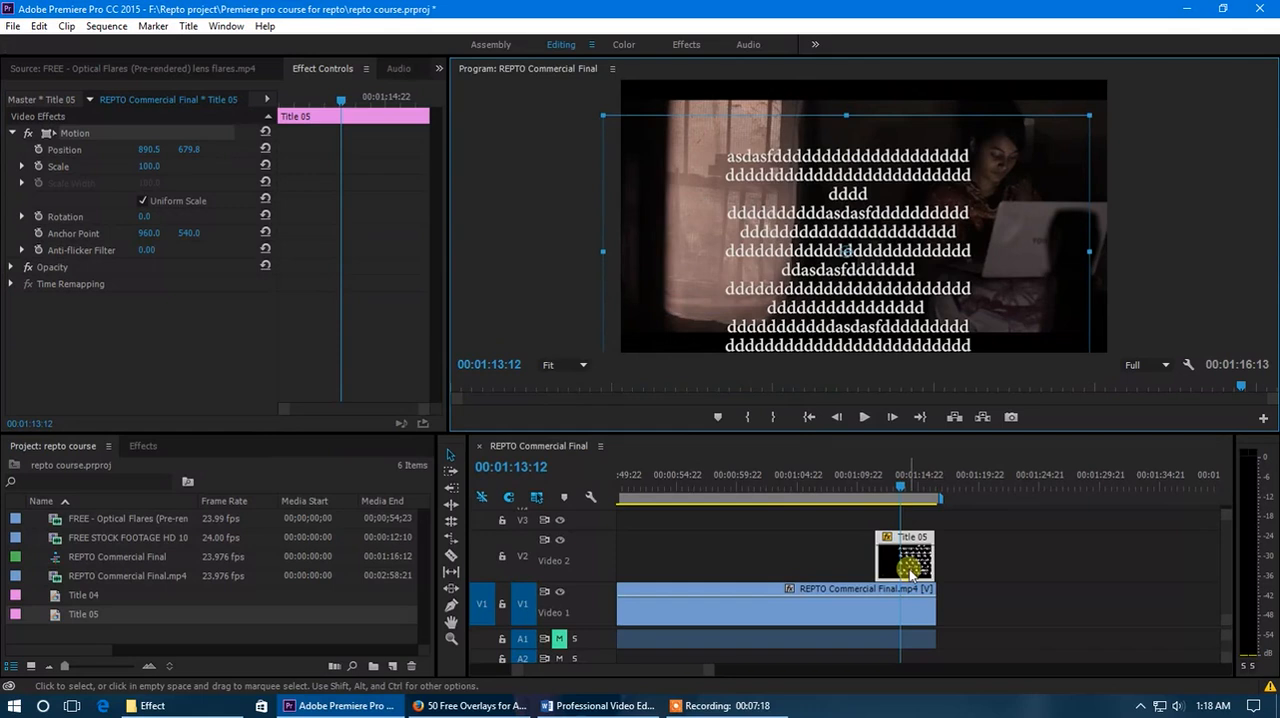
# Stretch the Title 05 text box past the frame's top and bottom to a height of about 1439, and shift it around.
pyautogui.doubleClick(909, 569)
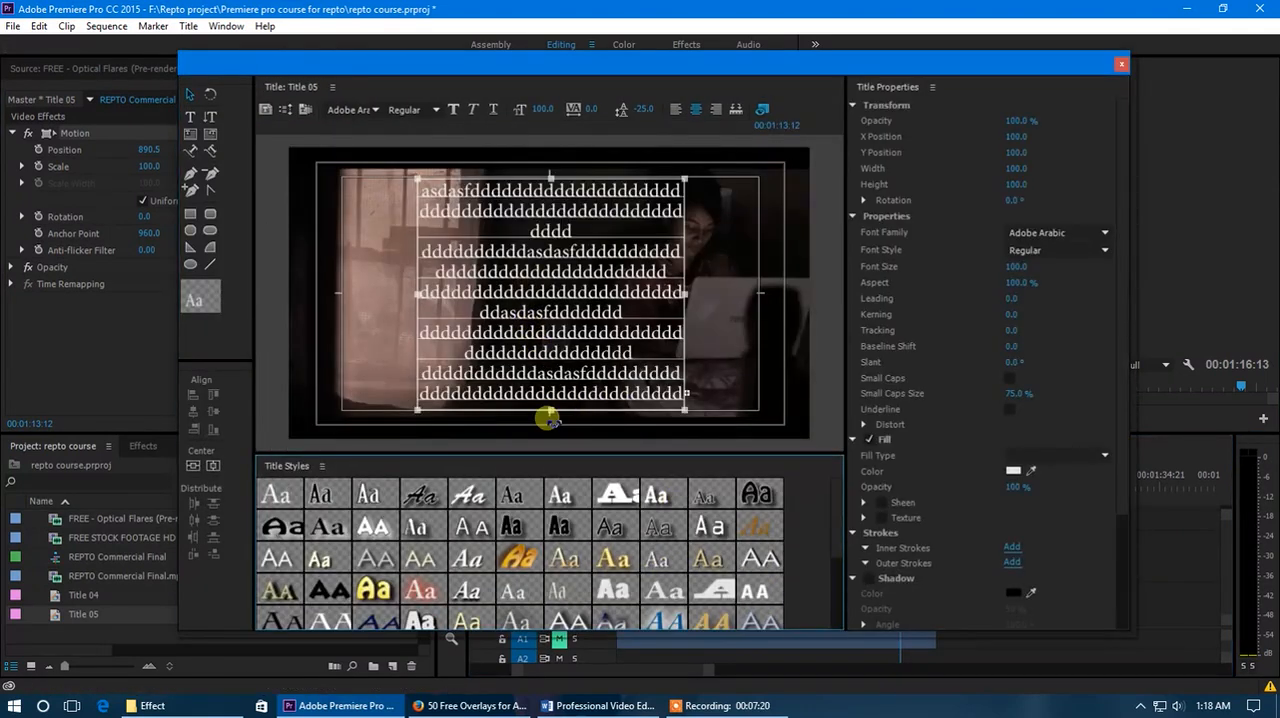
pyautogui.moveTo(551, 411); pyautogui.dragTo(555, 498)
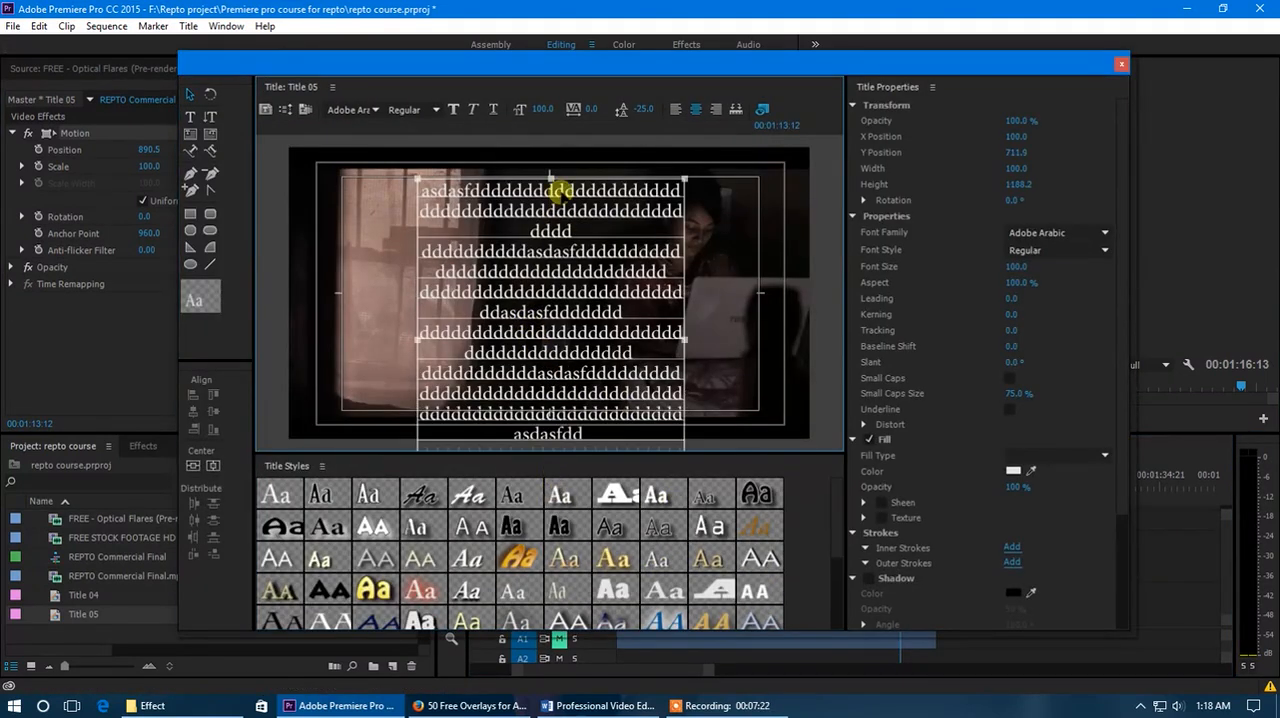
pyautogui.moveTo(551, 176); pyautogui.dragTo(559, 111)
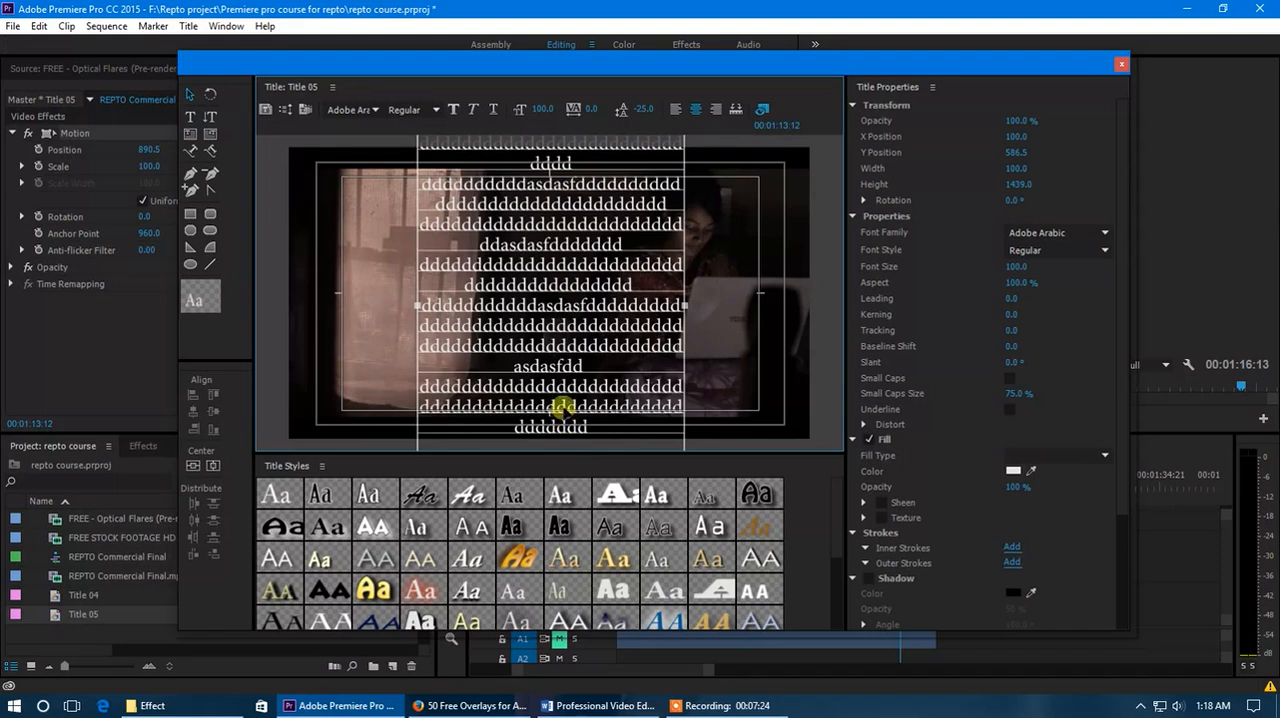
pyautogui.moveTo(568, 367); pyautogui.dragTo(579, 403)
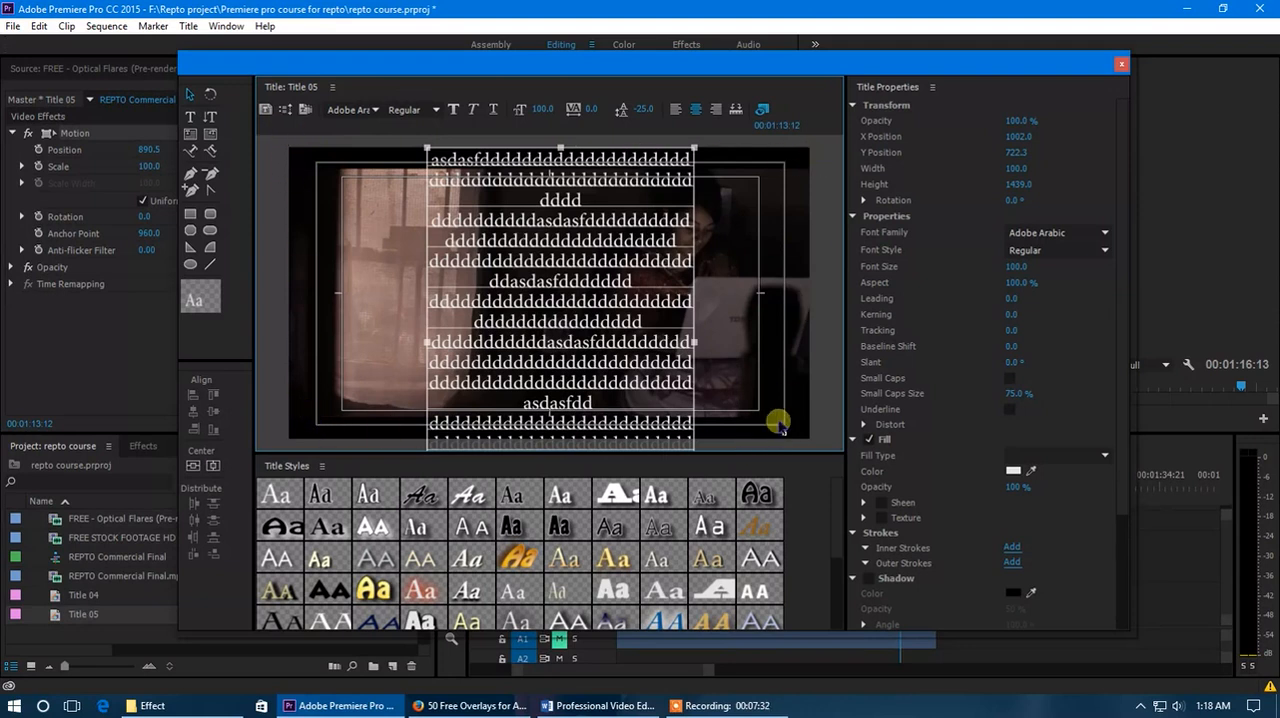
pyautogui.moveTo(590, 366); pyautogui.dragTo(418, 340)
pyautogui.moveTo(475, 330); pyautogui.dragTo(597, 352)
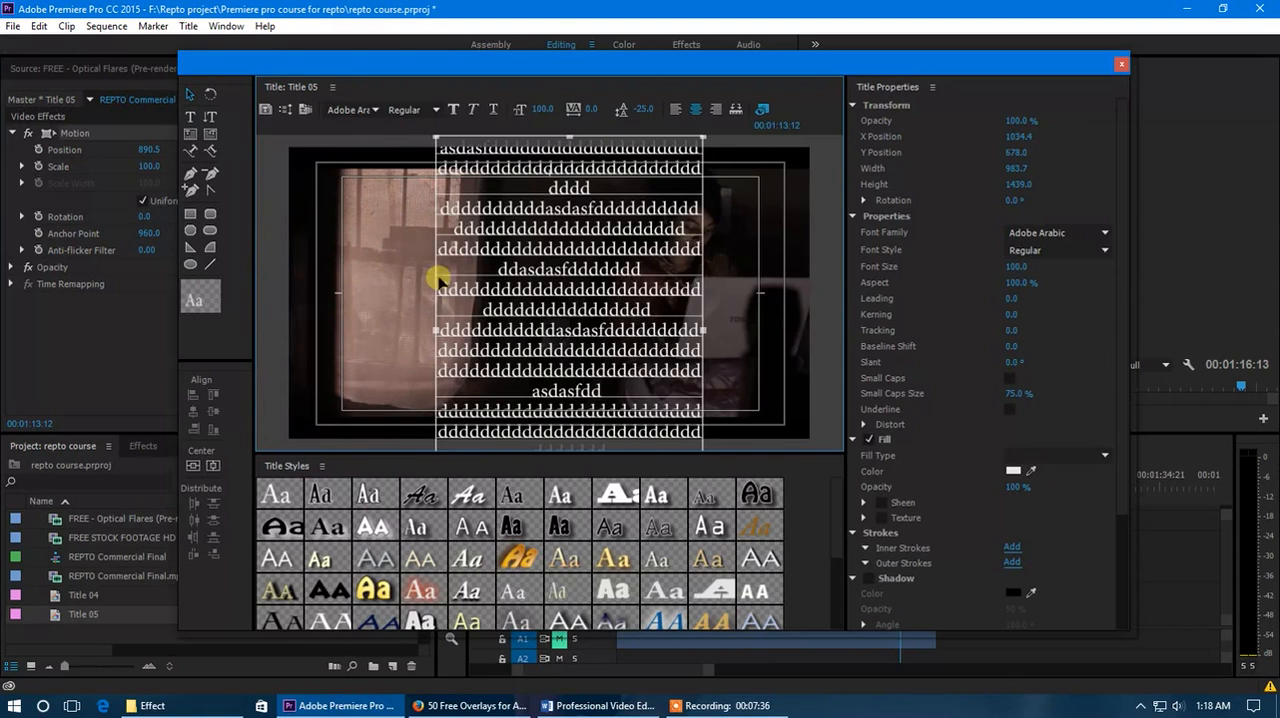
# Delete the text box and draw a white round-rectangle circle about 437.5 wide near the lower middle of the title.
pyautogui.press('Delete')
pyautogui.click(192, 216)
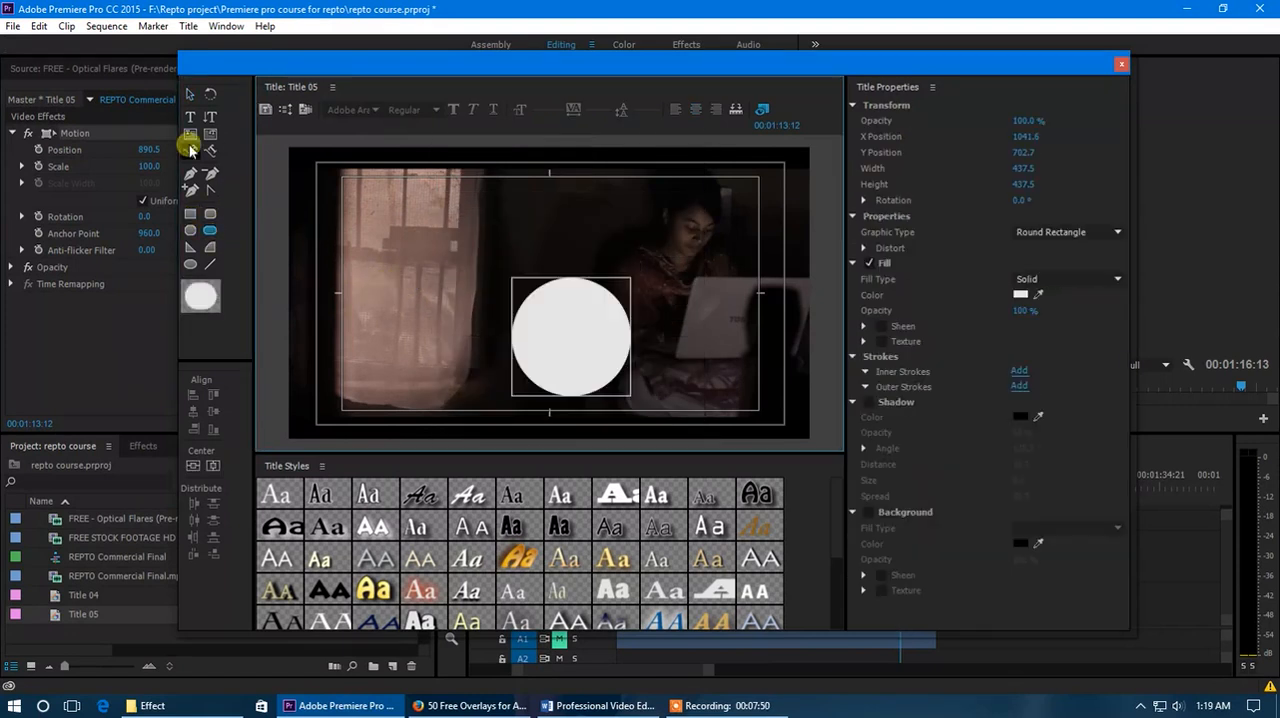
pyautogui.click(193, 92)
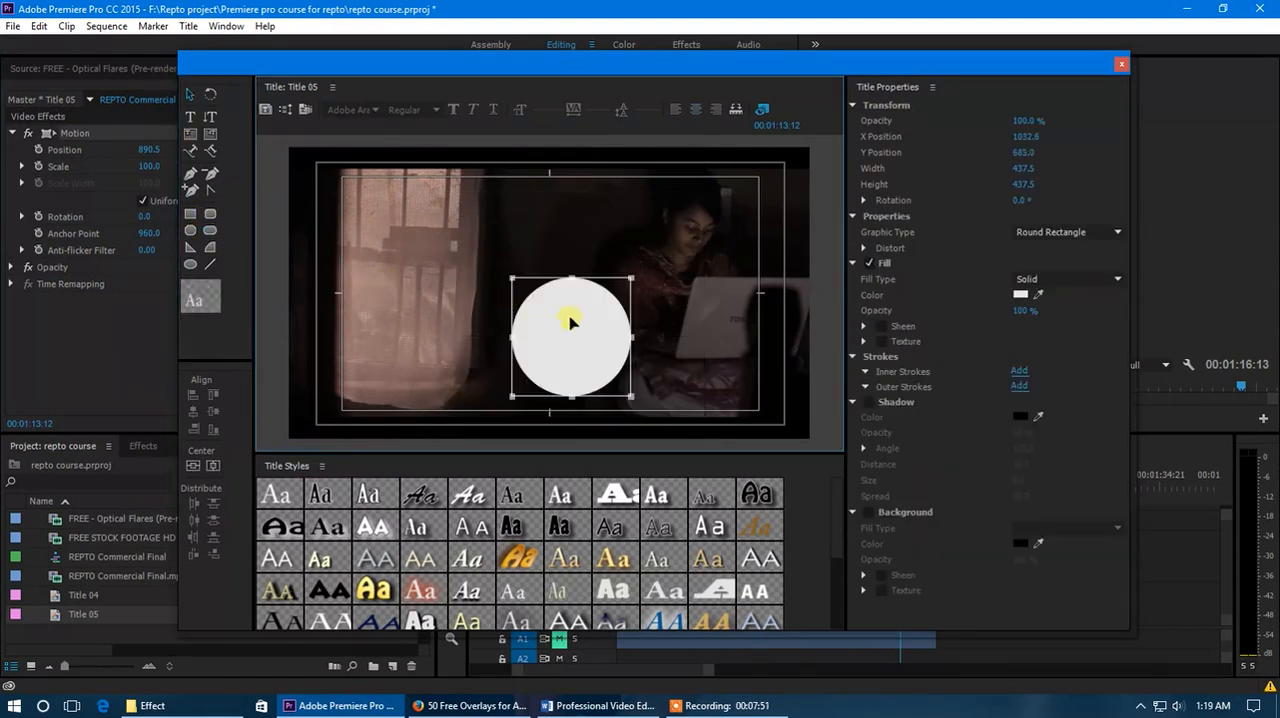
pyautogui.moveTo(571, 320); pyautogui.dragTo(560, 297)
pyautogui.click(1118, 68)
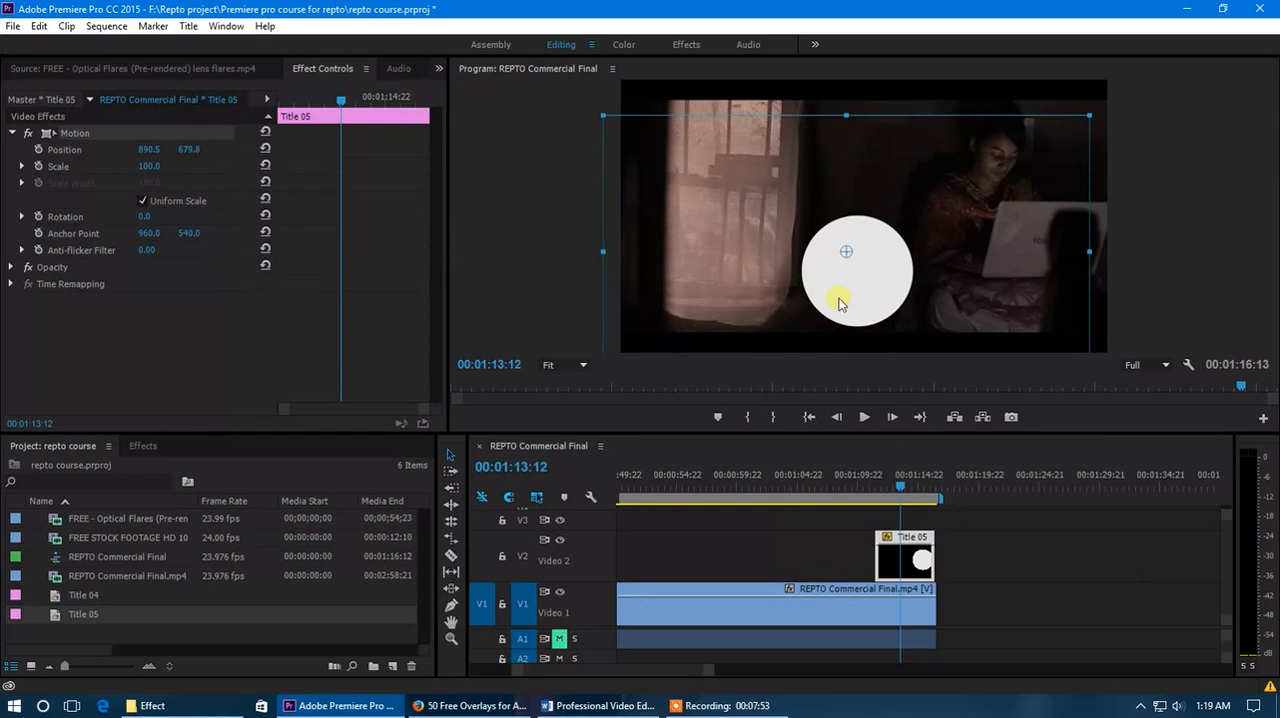
# Raise the title in the frame, and enlarge its circle to about 713 so it extends past the lower-right corner.
pyautogui.moveTo(839, 304); pyautogui.dragTo(840, 242)
pyautogui.click(888, 560)
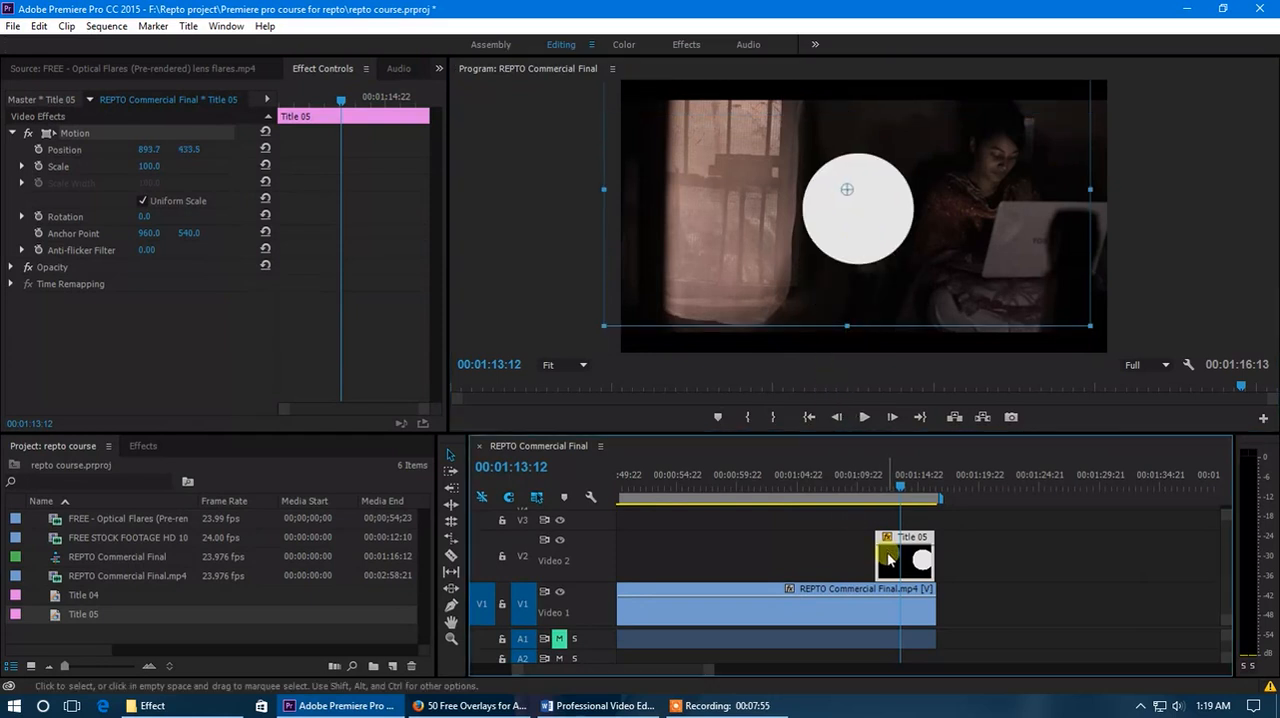
pyautogui.doubleClick(888, 560)
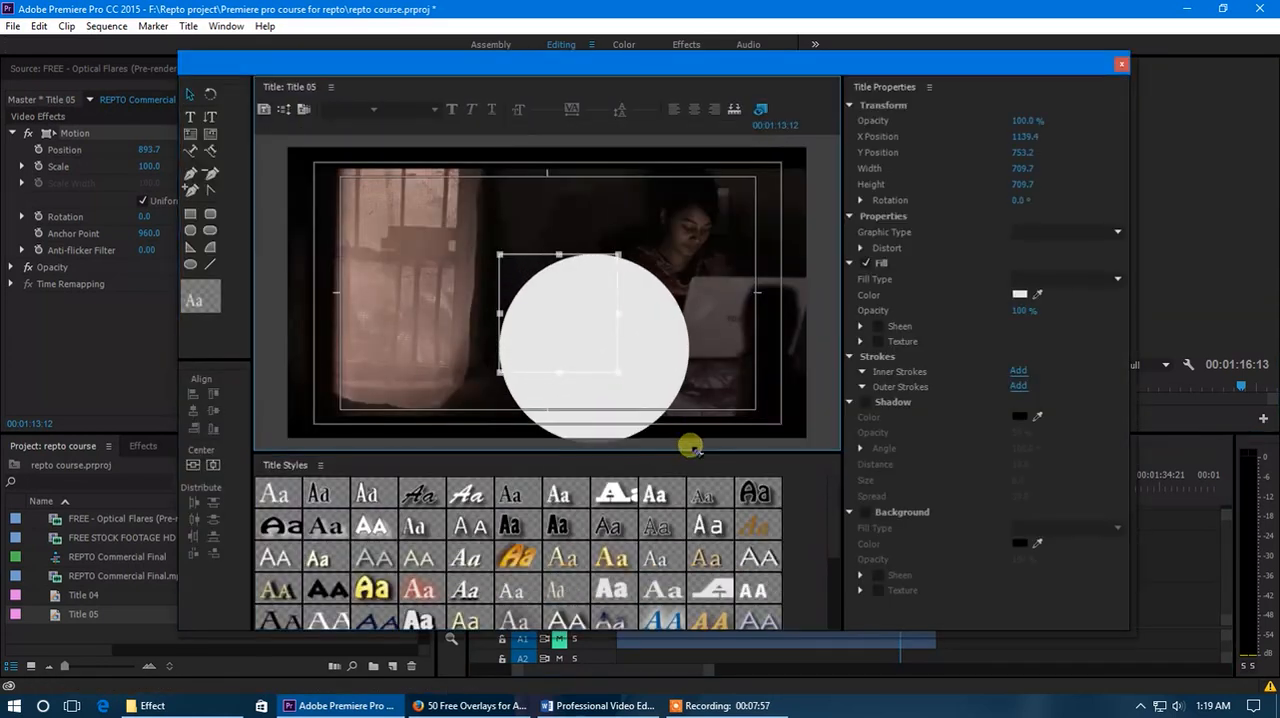
pyautogui.moveTo(614, 369); pyautogui.dragTo(804, 425)
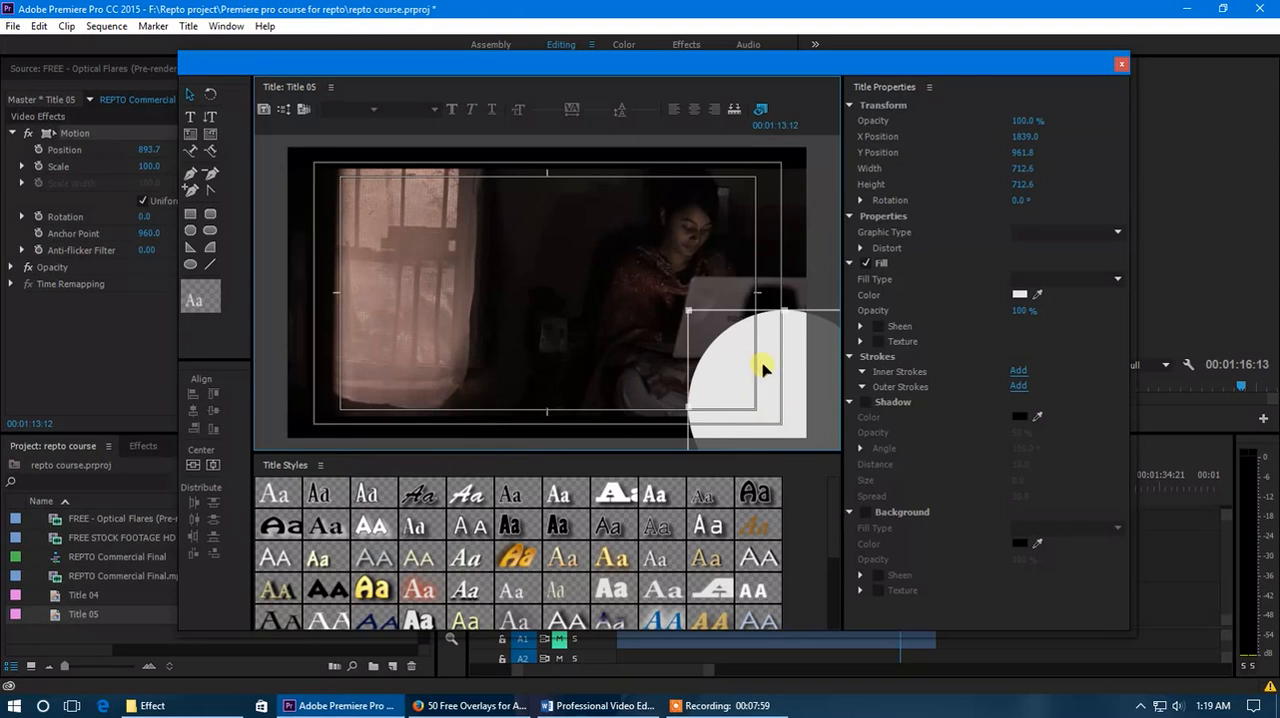
pyautogui.click(1121, 63)
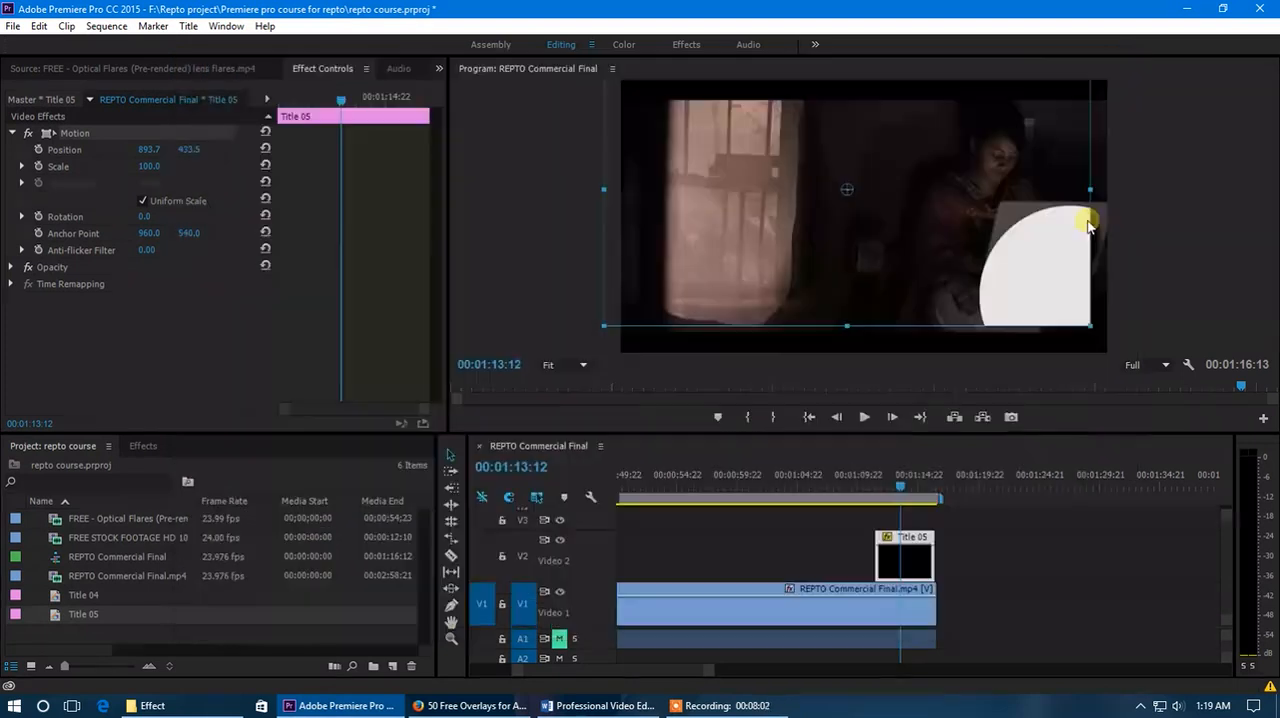
# Reposition the title to about 710.5, 452.5 to show how the circle is cropped at the title frame's edge.
pyautogui.moveTo(1038, 298); pyautogui.dragTo(984, 288)
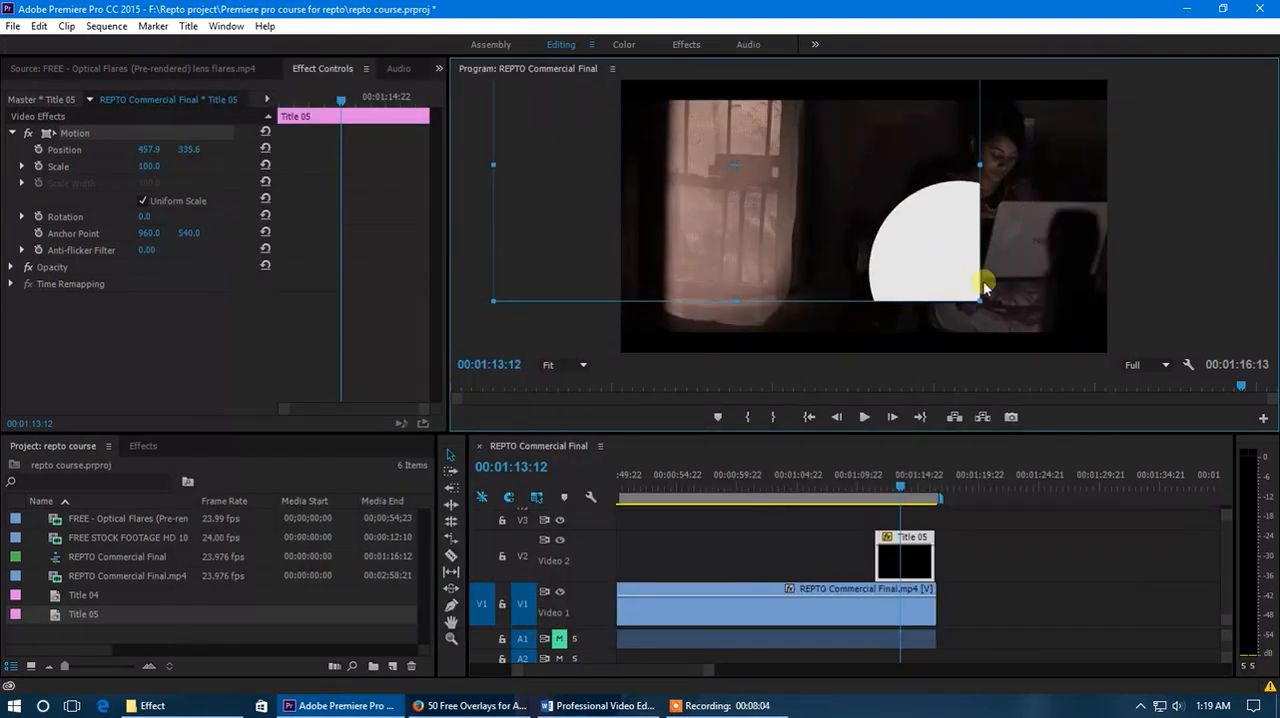
pyautogui.moveTo(889, 294); pyautogui.dragTo(988, 317)
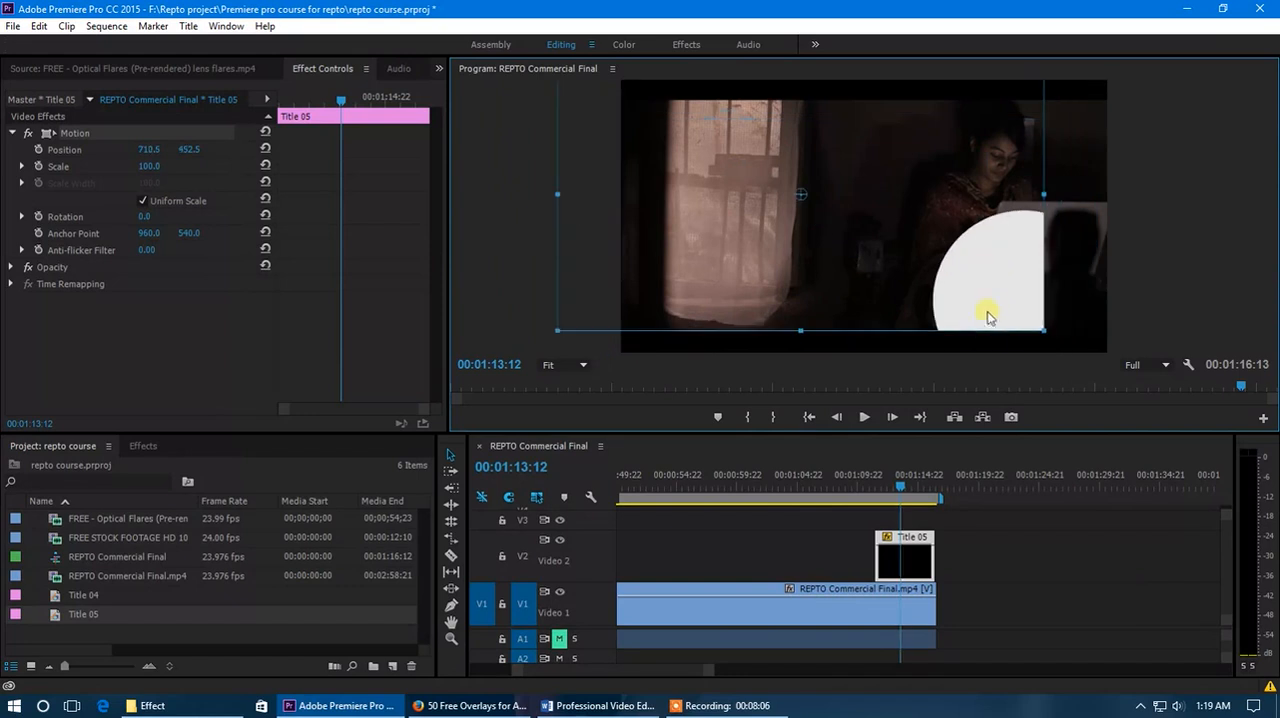
# Delete the circle from Title 05 and draw an area text box about 960 by 856 in the middle of the inner safe margin.
pyautogui.doubleClick(915, 571)
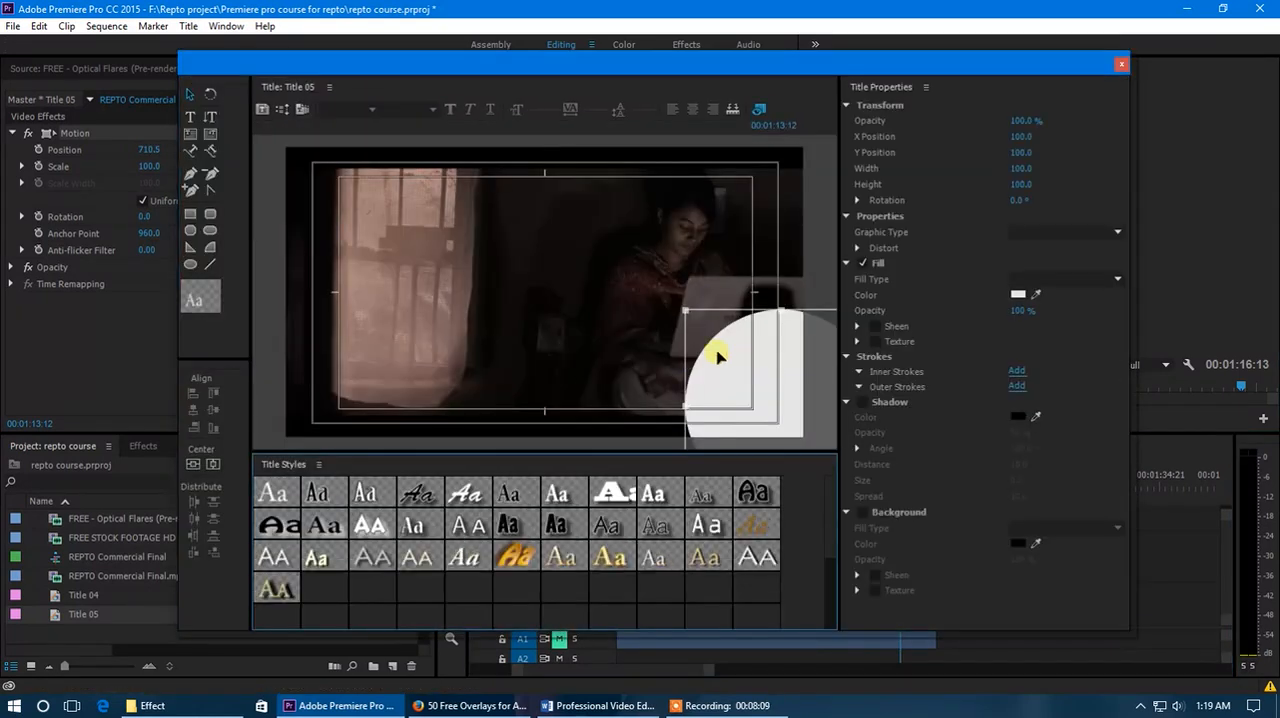
pyautogui.moveTo(720, 352); pyautogui.dragTo(558, 258)
pyautogui.press('Delete')
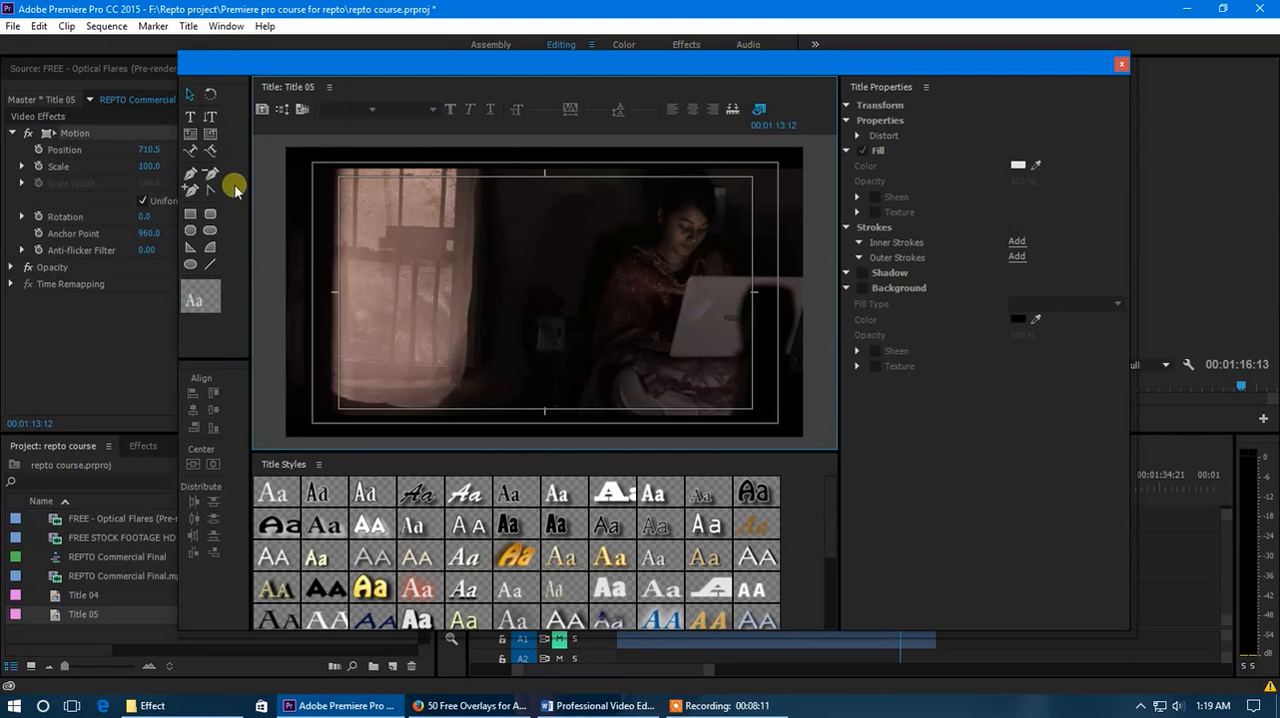
pyautogui.click(190, 134)
pyautogui.moveTo(410, 177); pyautogui.dragTo(669, 408)
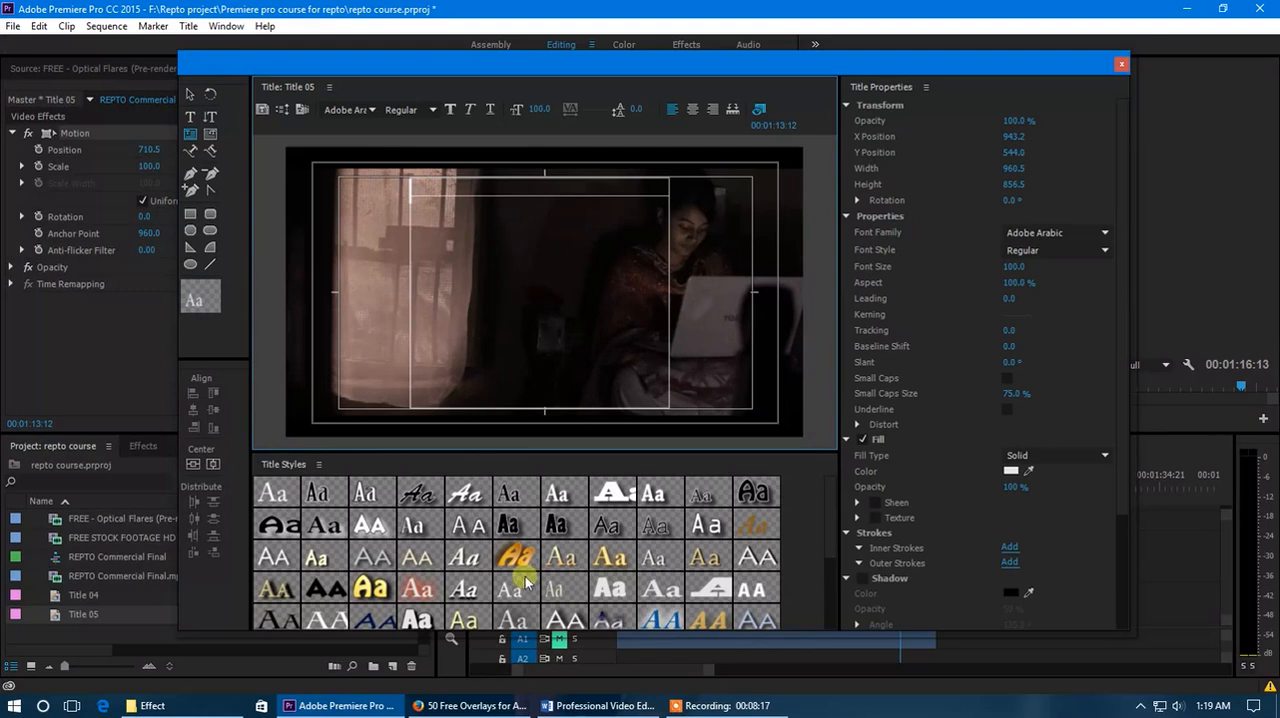
# Switch to Firefox, open Google in a new browser tab, and search for "blog".
pyautogui.click(478, 710)
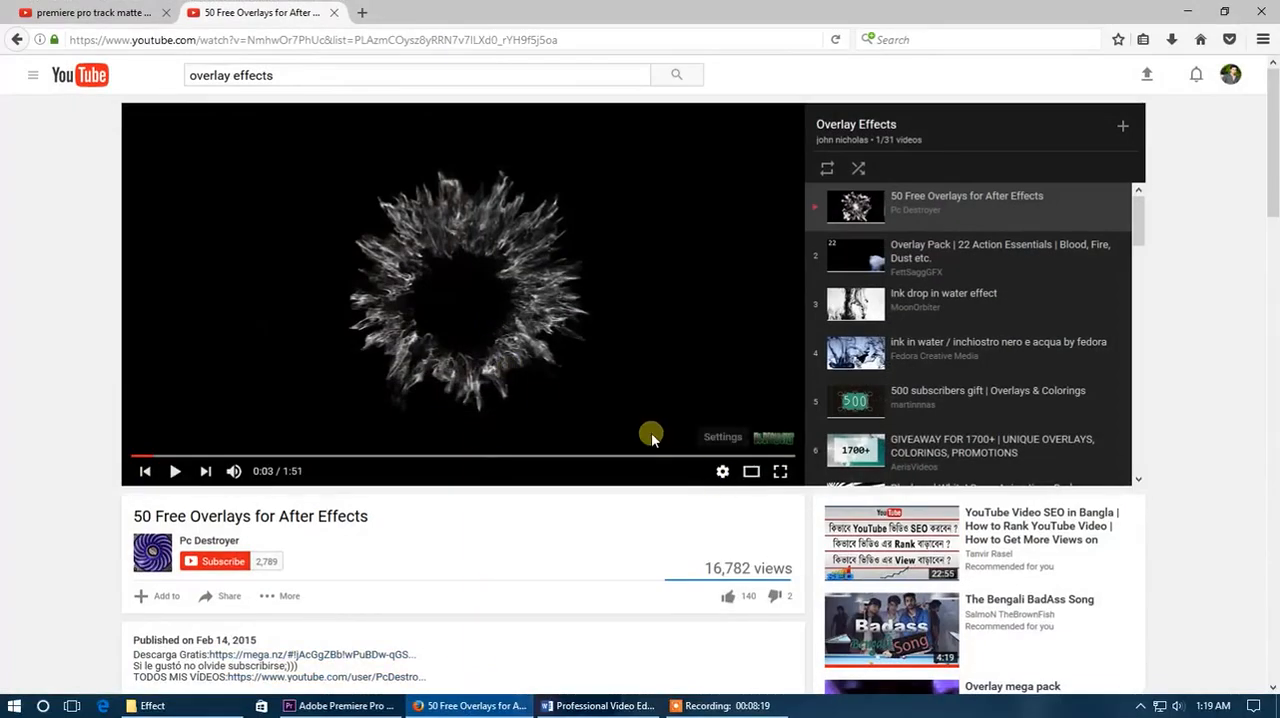
pyautogui.click(364, 13)
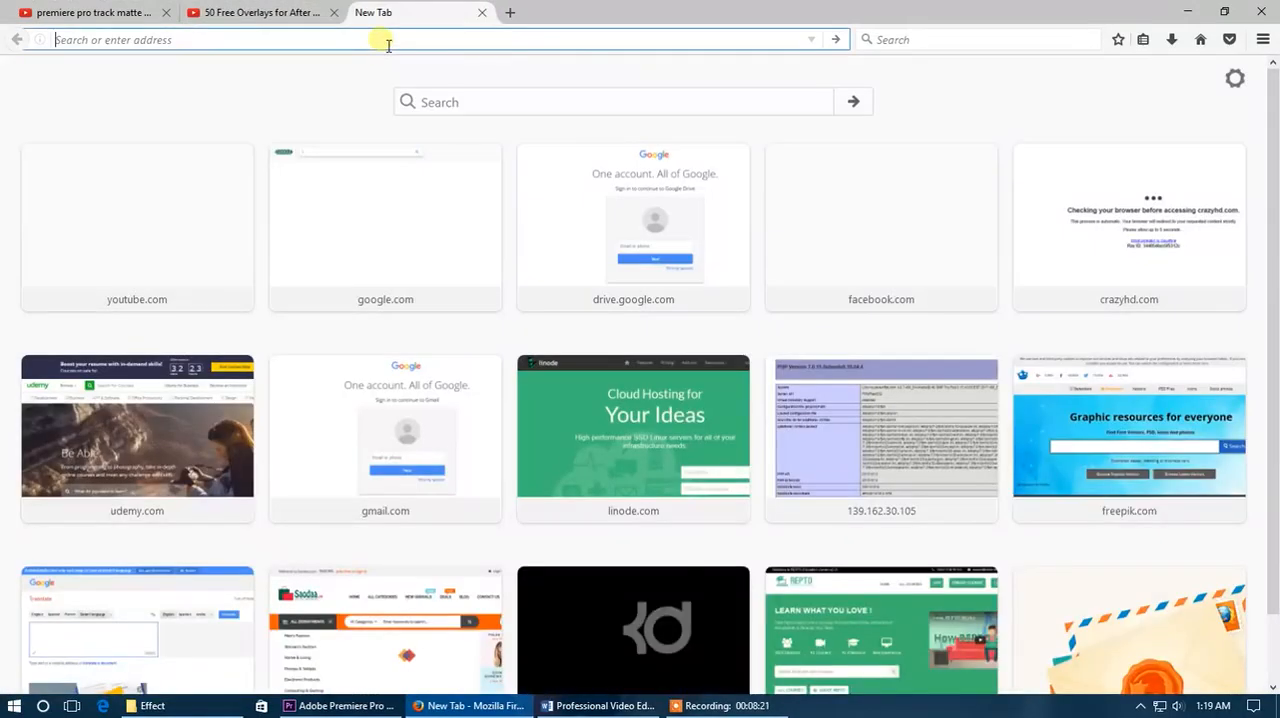
pyautogui.write('google.com')
pyautogui.press('Return')
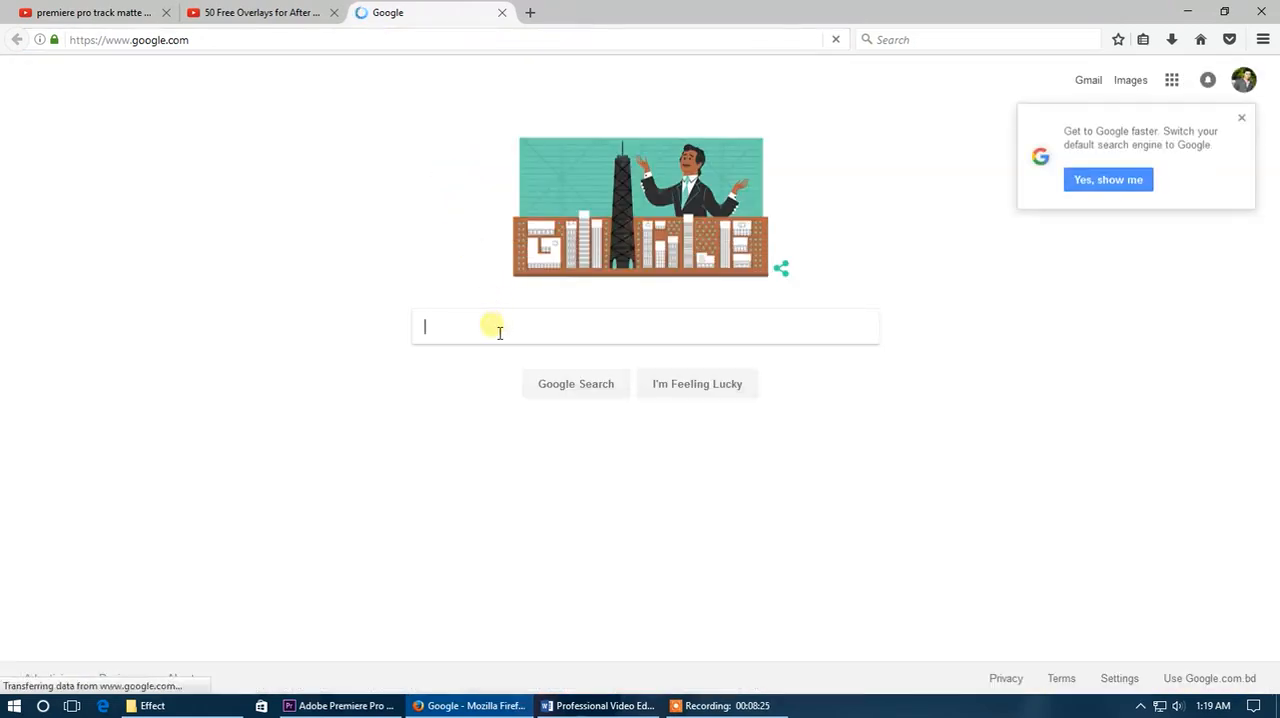
pyautogui.write('blog')
pyautogui.press('Return')
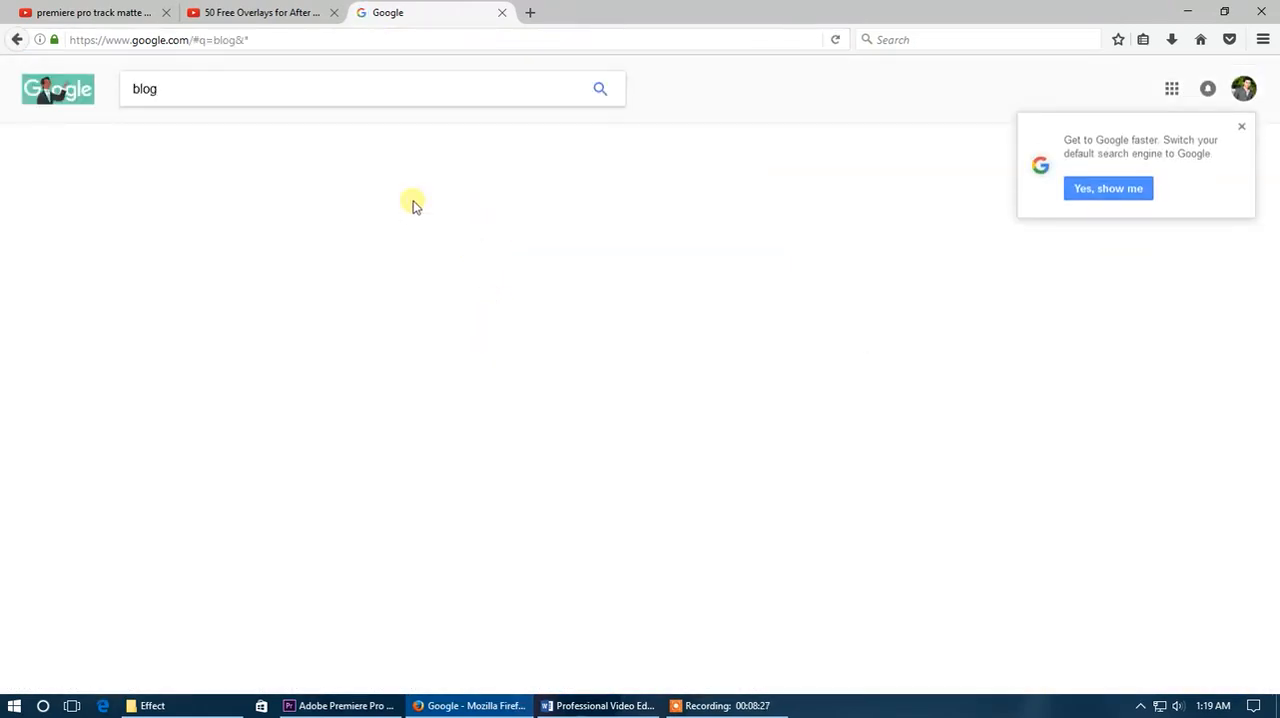
# Copy the Features list from the Wallinside blog hosting page and paste it into Title 05's area text box in Premiere Pro.
pyautogui.click(272, 204)
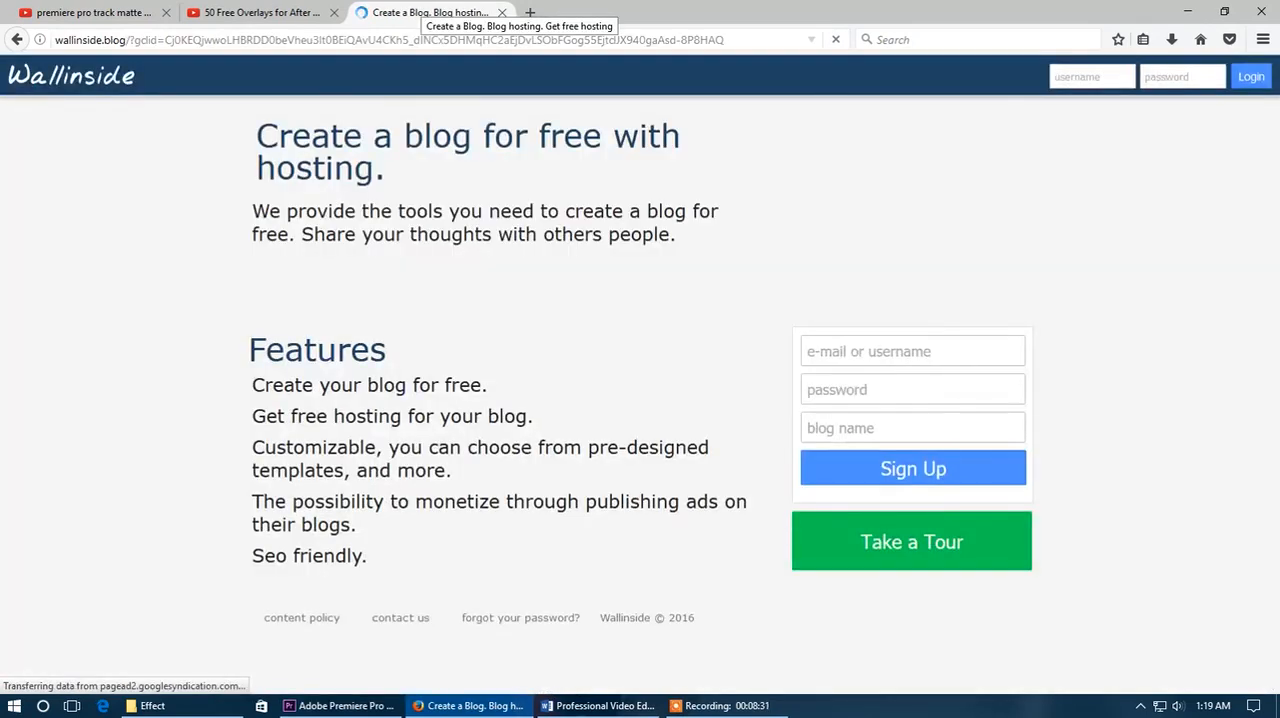
pyautogui.moveTo(368, 557); pyautogui.dragTo(257, 383)
pyautogui.hotkey('ctrl', 'c')
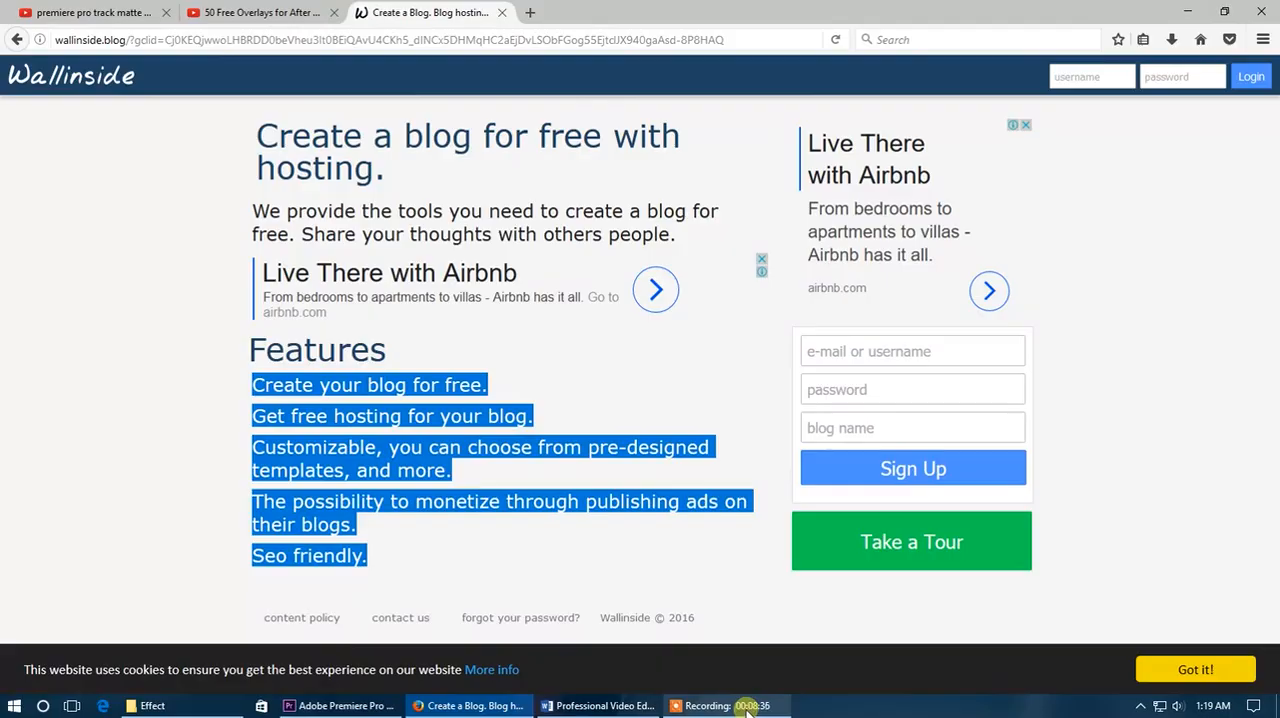
pyautogui.click(310, 705)
pyautogui.click(461, 218)
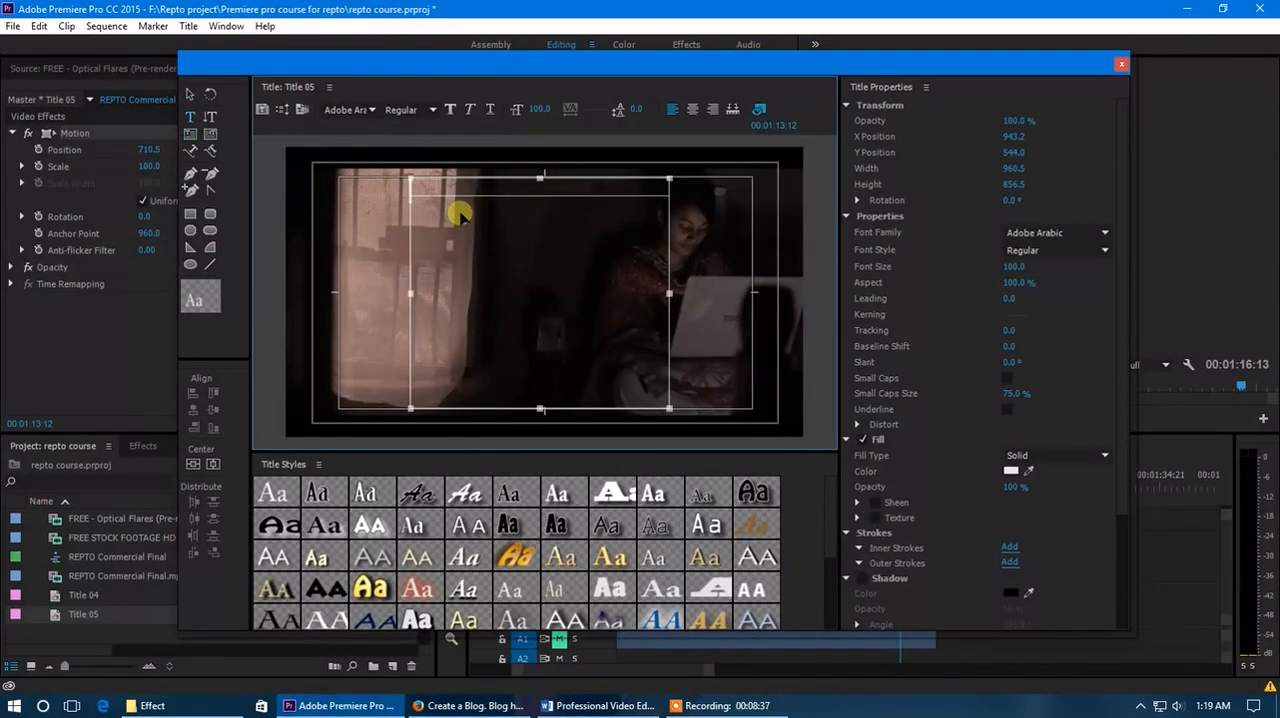
pyautogui.hotkey('ctrl', 'v')
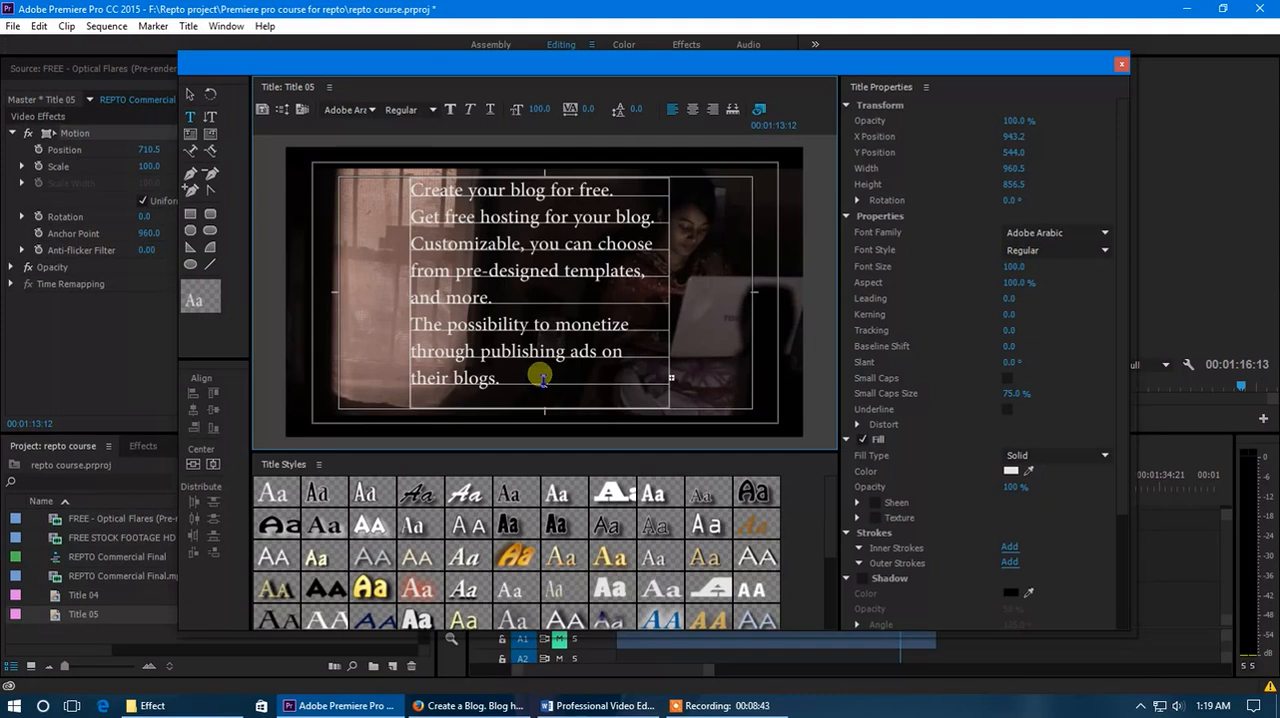
# Center-align all of the pasted text in the area text box, then reselect the box as an object.
pyautogui.doubleClick(540, 376)
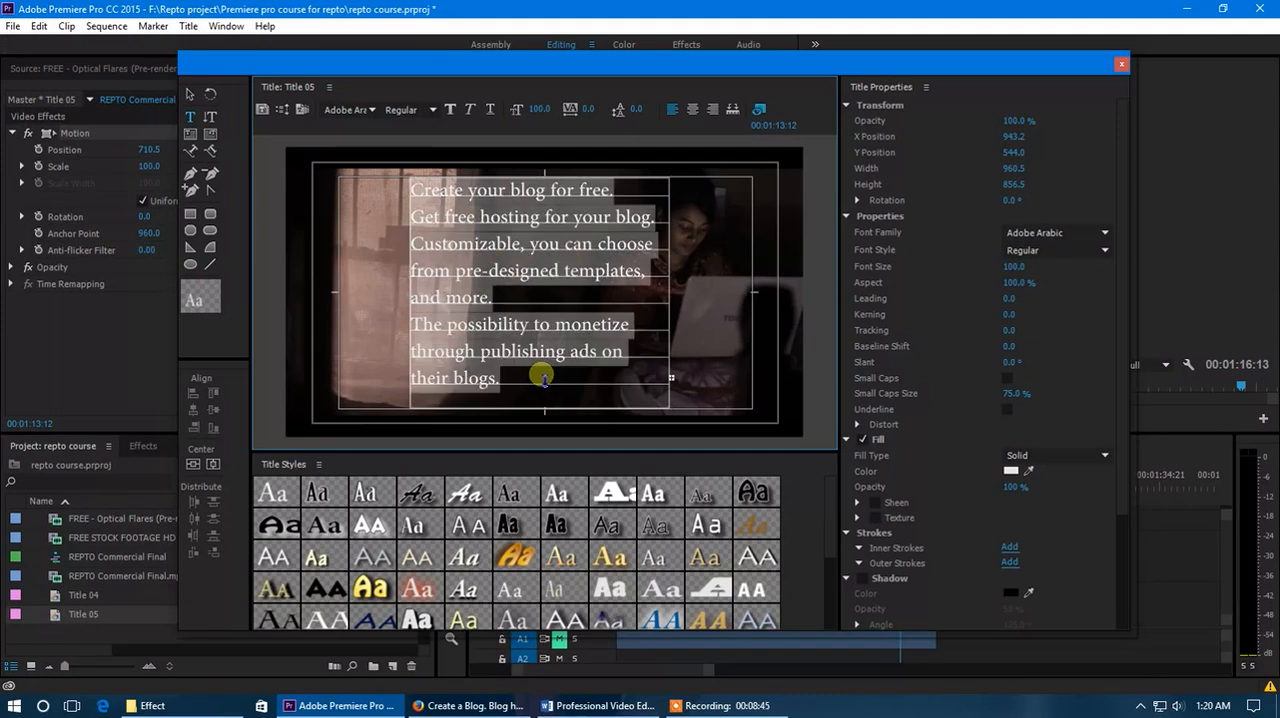
pyautogui.click(694, 111)
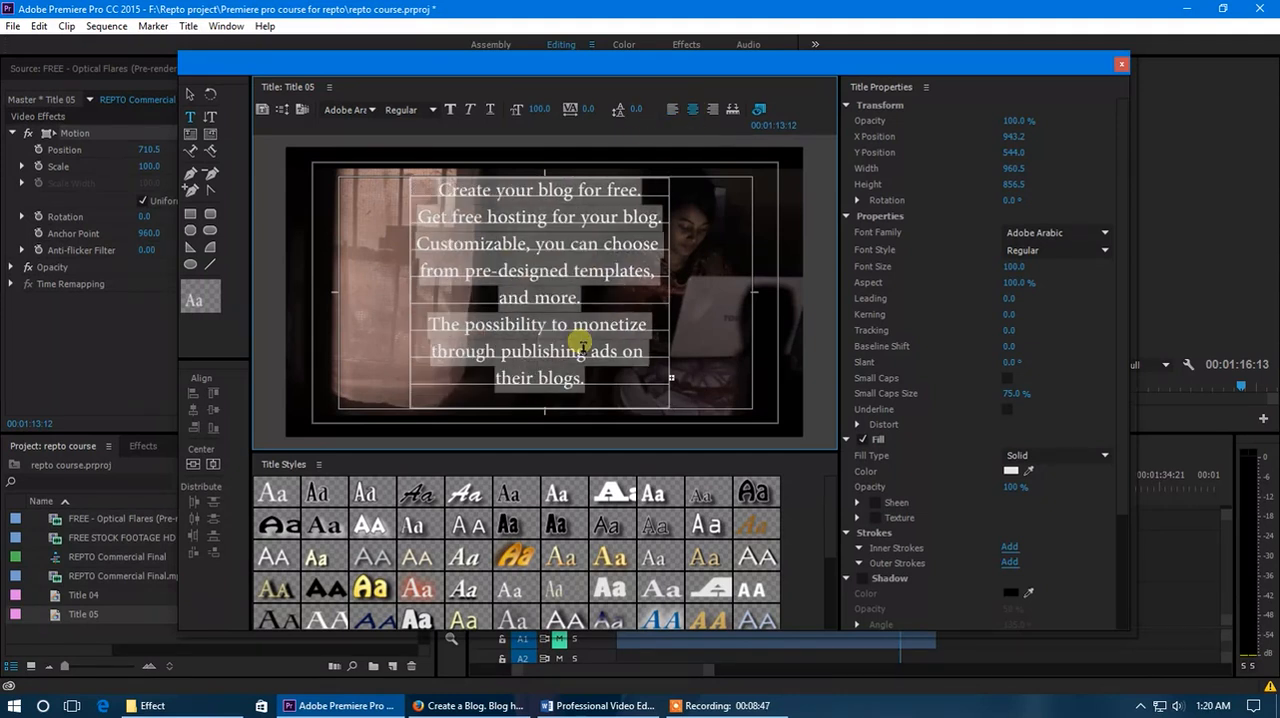
pyautogui.click(189, 94)
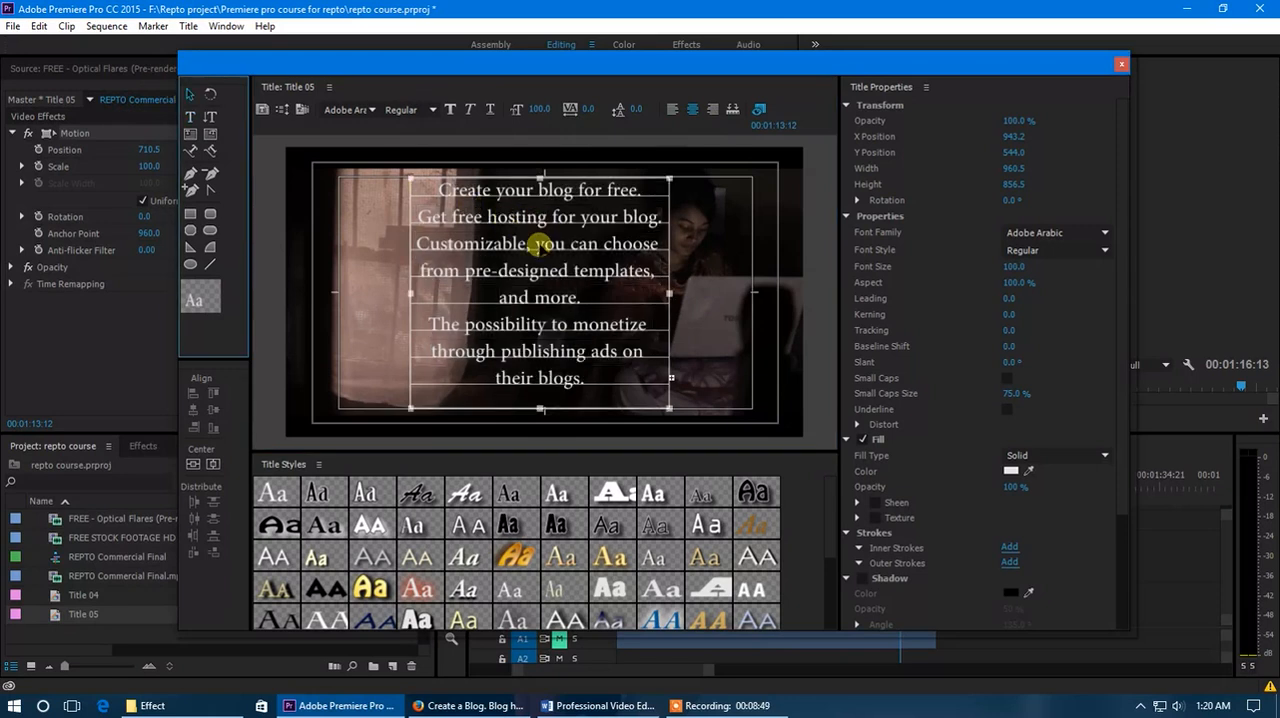
pyautogui.click(501, 256)
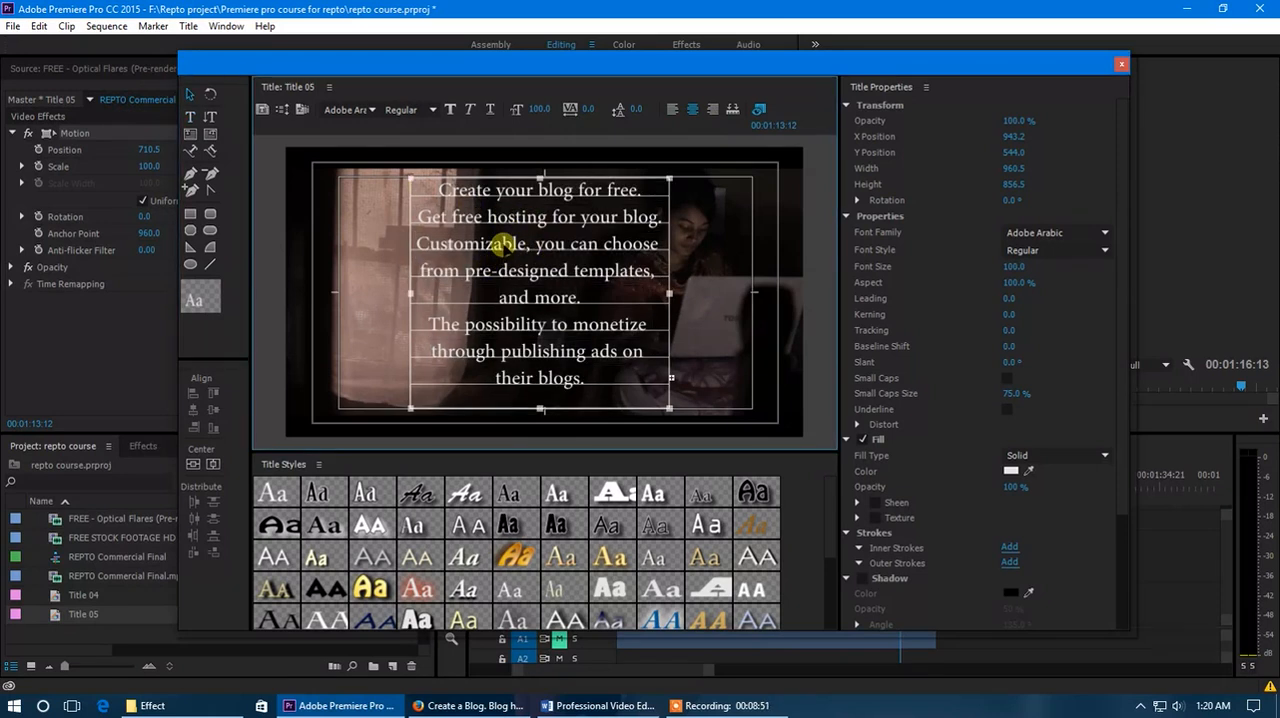
# Set Title 05 to Roll, starting and ending off screen, and close the title editor.
pyautogui.click(283, 110)
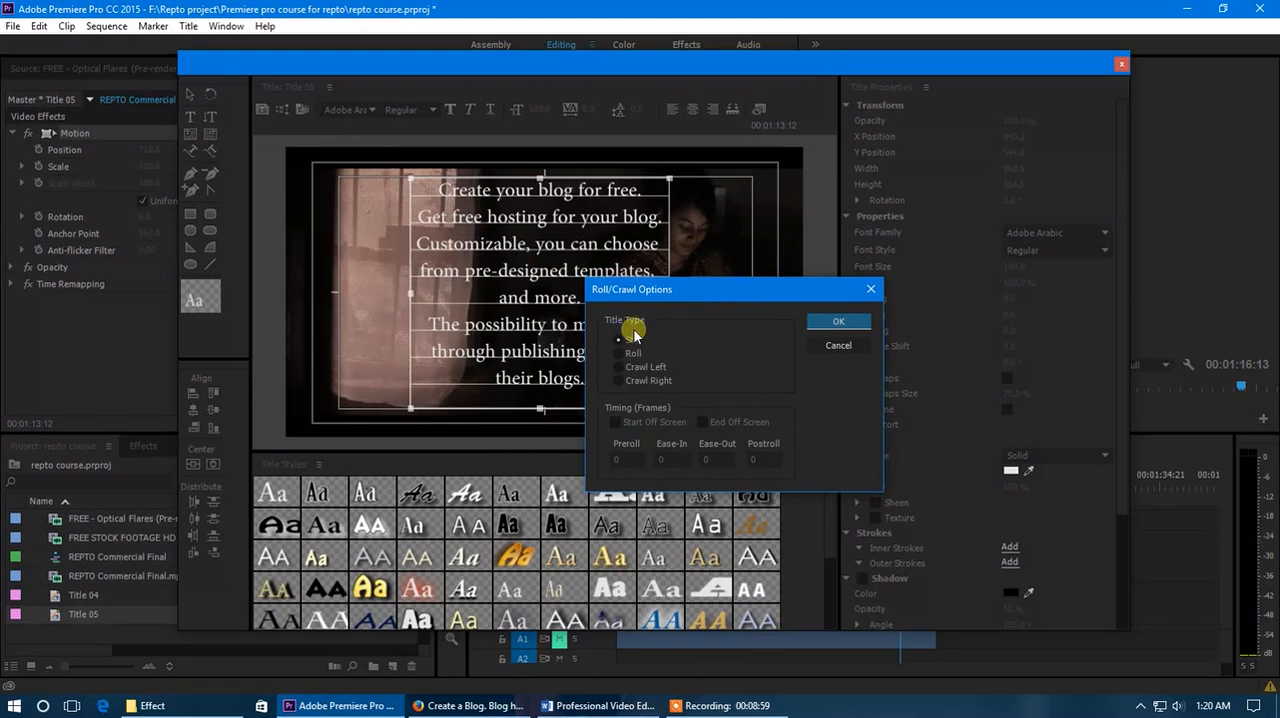
pyautogui.click(633, 354)
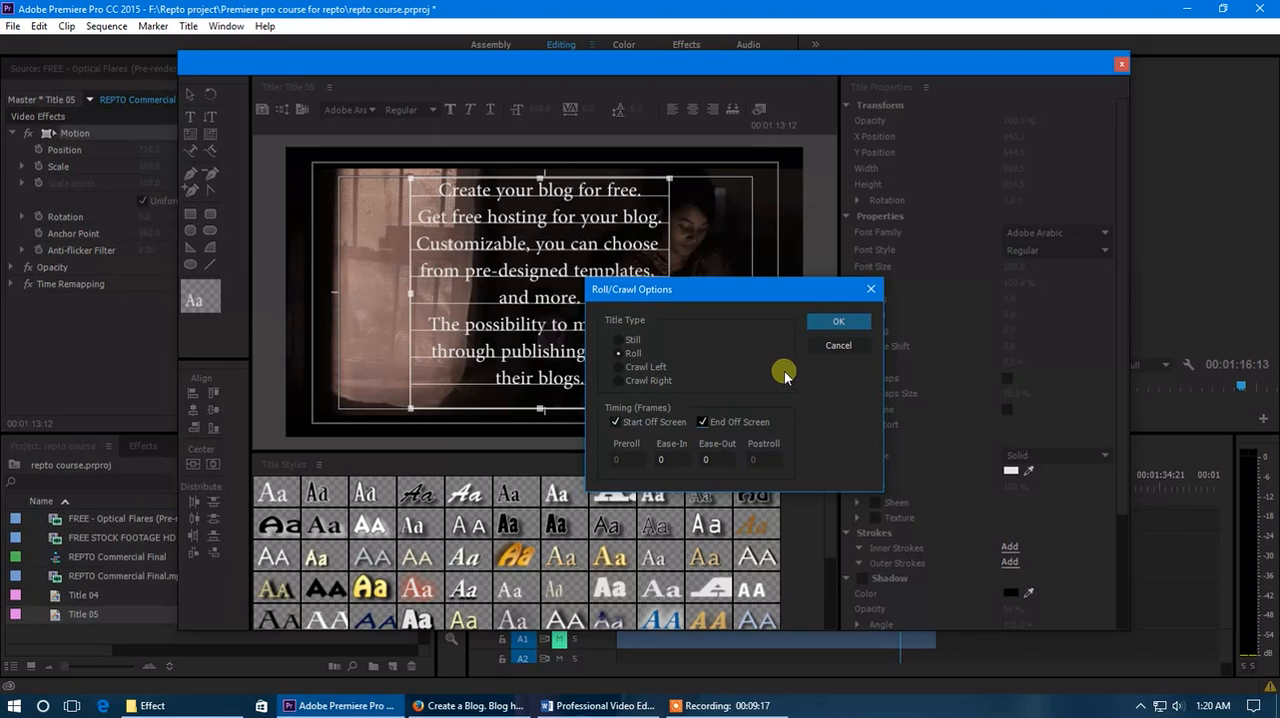
pyautogui.click(835, 322)
pyautogui.click(1122, 67)
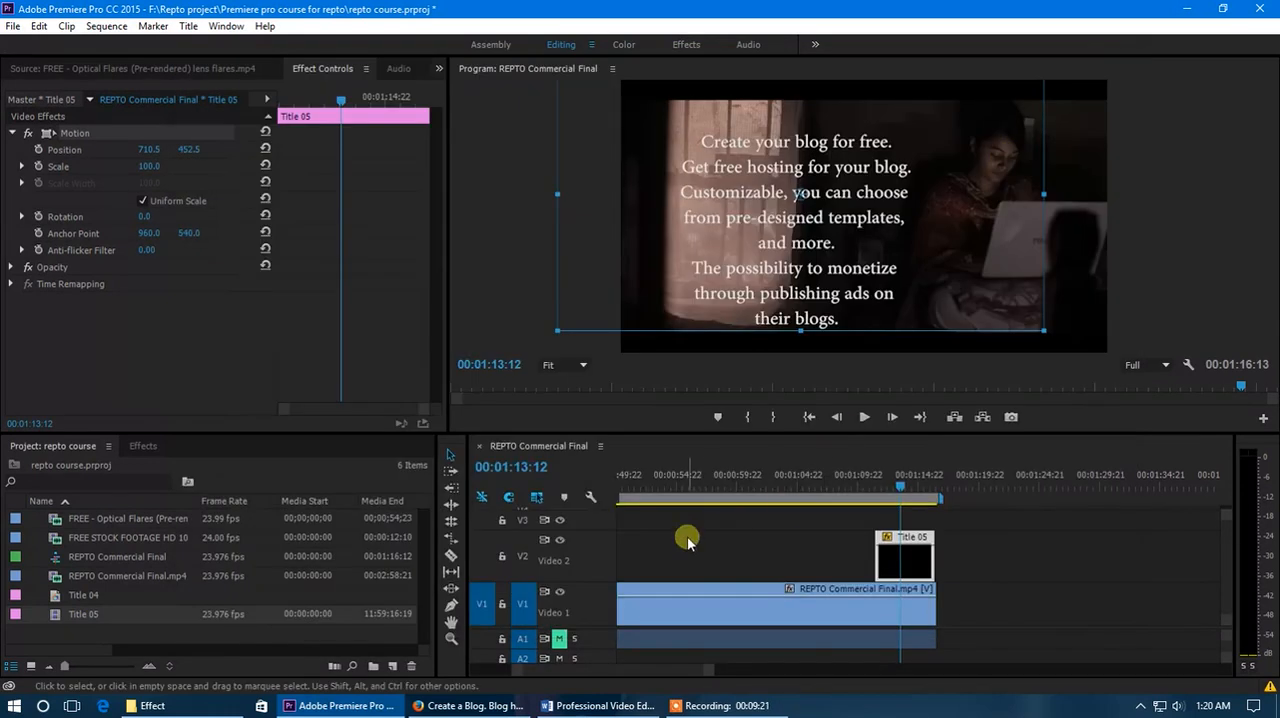
# Reposition the Title 05 clip to about 956.8, 550.4 in the frame and play back its roll.
pyautogui.click(893, 490)
pyautogui.moveTo(893, 490)
pyautogui.mouseDown()
pyautogui.moveTo(857, 492)
pyautogui.moveTo(888, 503)
pyautogui.mouseUp()
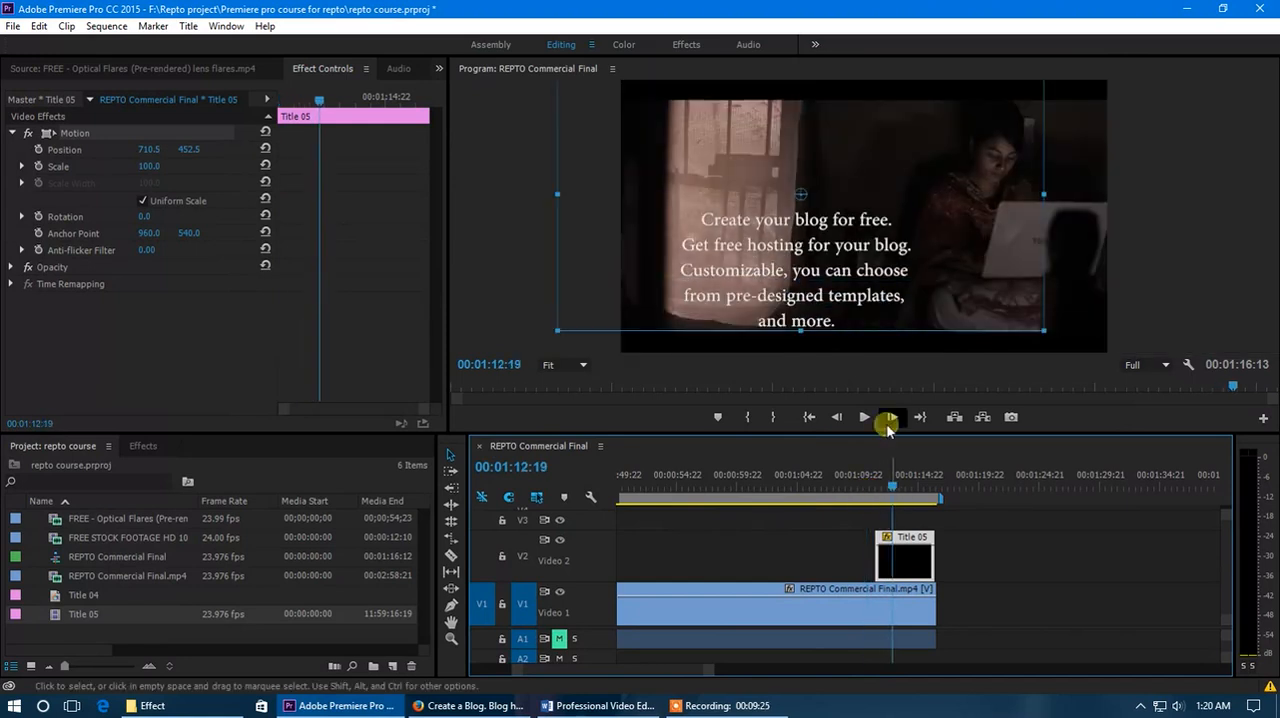
pyautogui.moveTo(861, 247); pyautogui.dragTo(997, 289)
pyautogui.click(864, 490)
pyautogui.press('space')
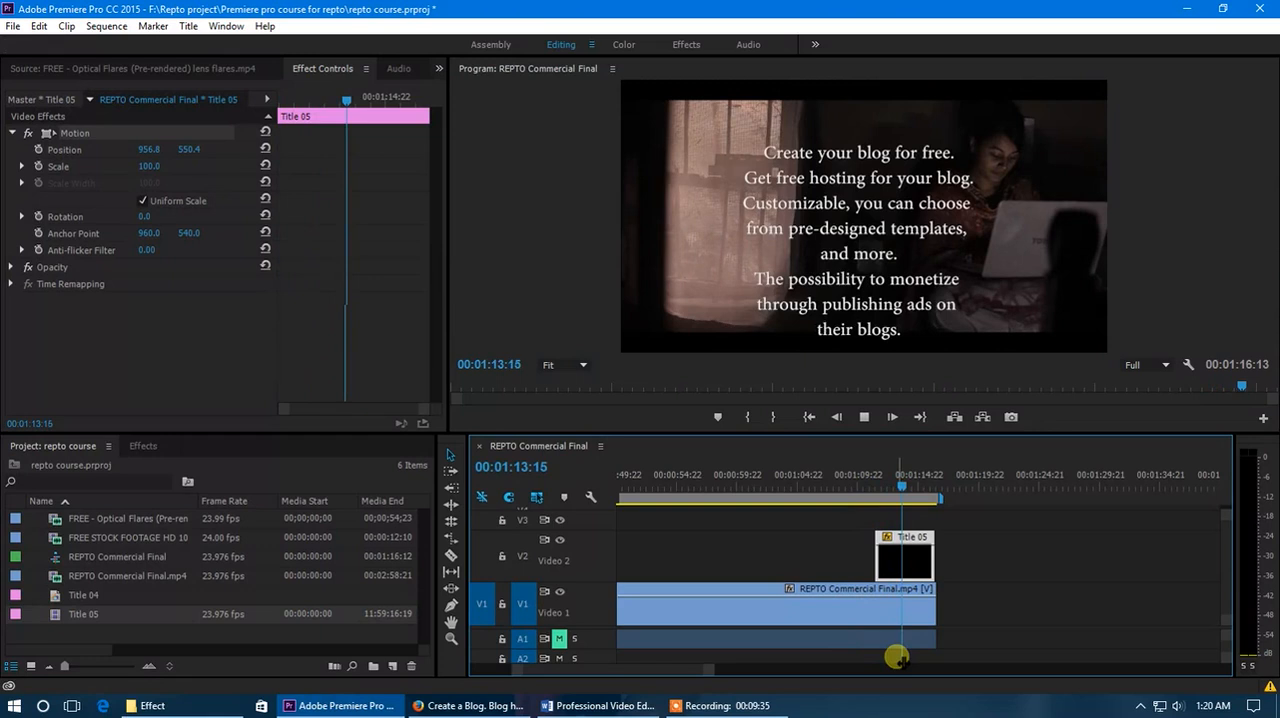
# Lengthen Title 05 with repeated copies of the Features text, enlarging the text box to about 1147.5 by 2118.4.
pyautogui.doubleClick(906, 532)
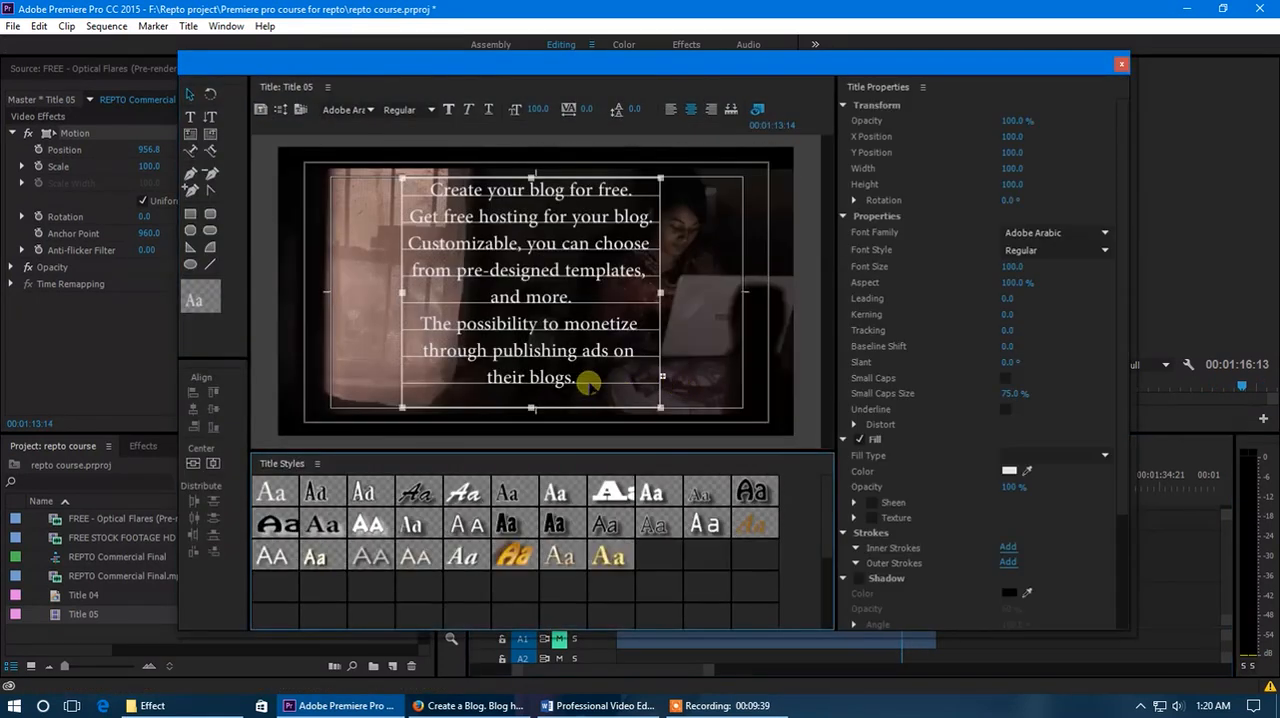
pyautogui.moveTo(530, 178); pyautogui.dragTo(529, 100)
pyautogui.moveTo(534, 411); pyautogui.dragTo(536, 461)
pyautogui.moveTo(534, 367); pyautogui.dragTo(535, 263)
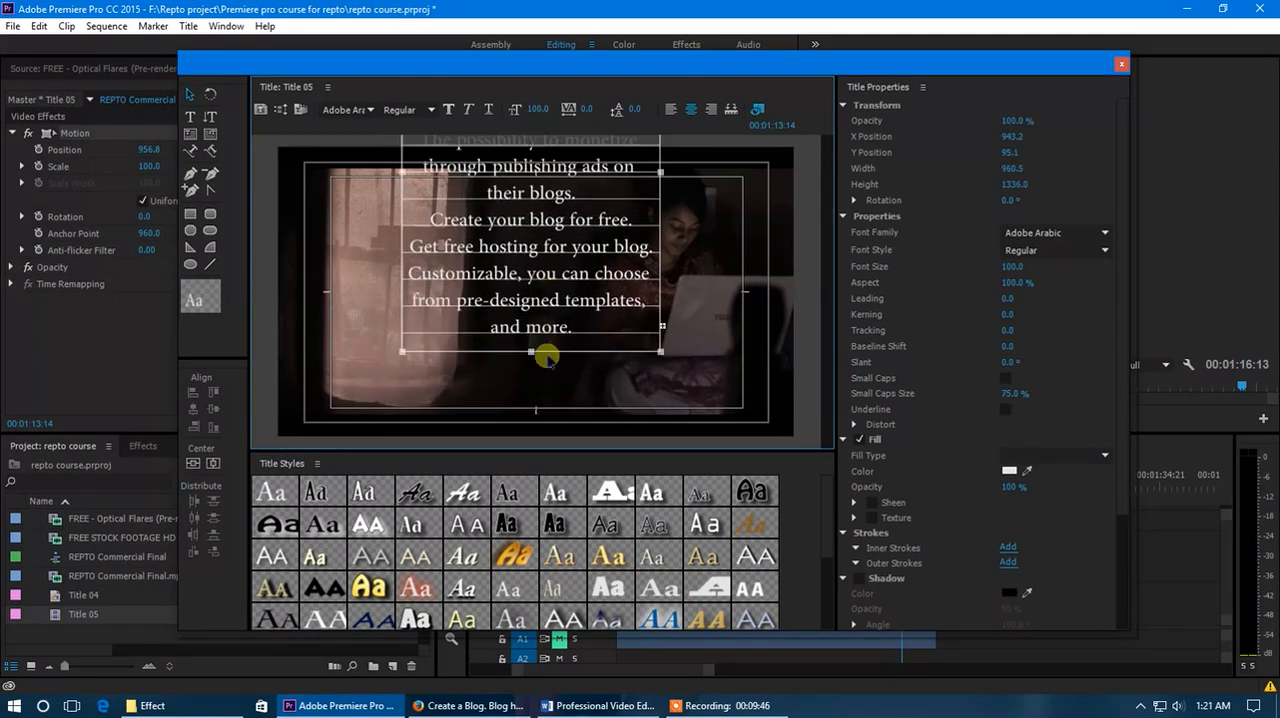
pyautogui.moveTo(531, 352); pyautogui.dragTo(533, 438)
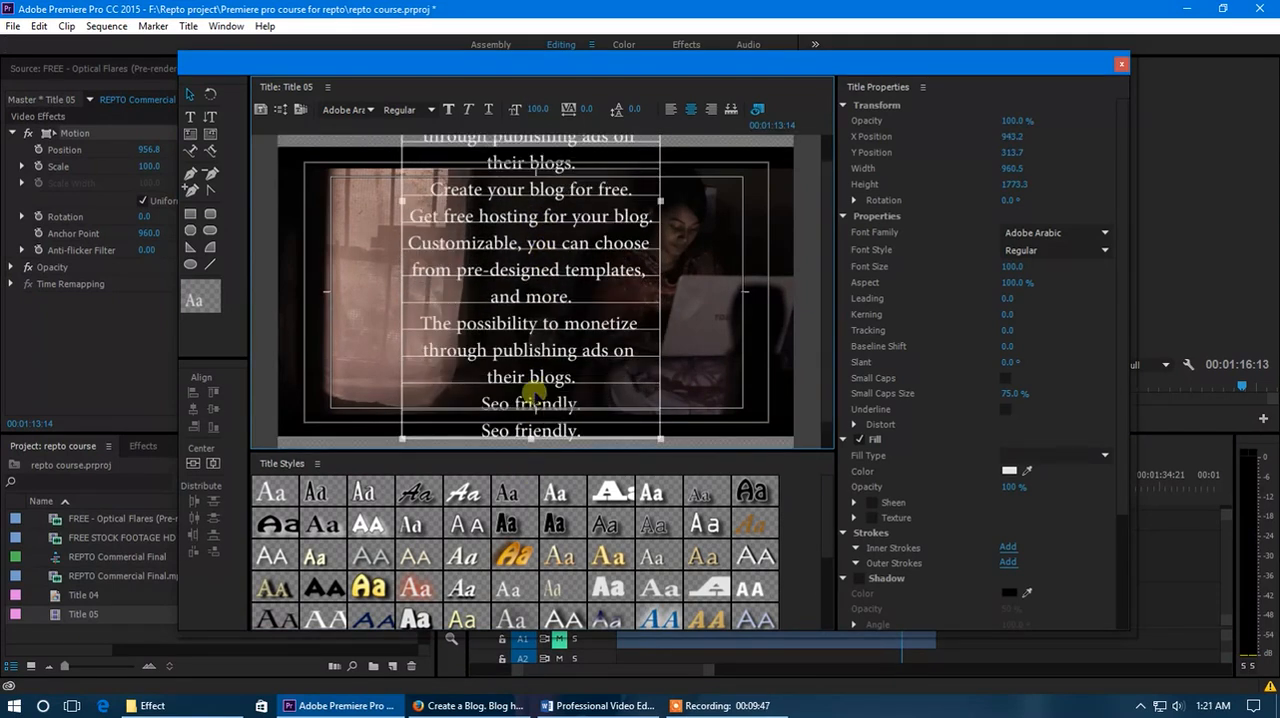
pyautogui.moveTo(535, 383); pyautogui.dragTo(531, 422)
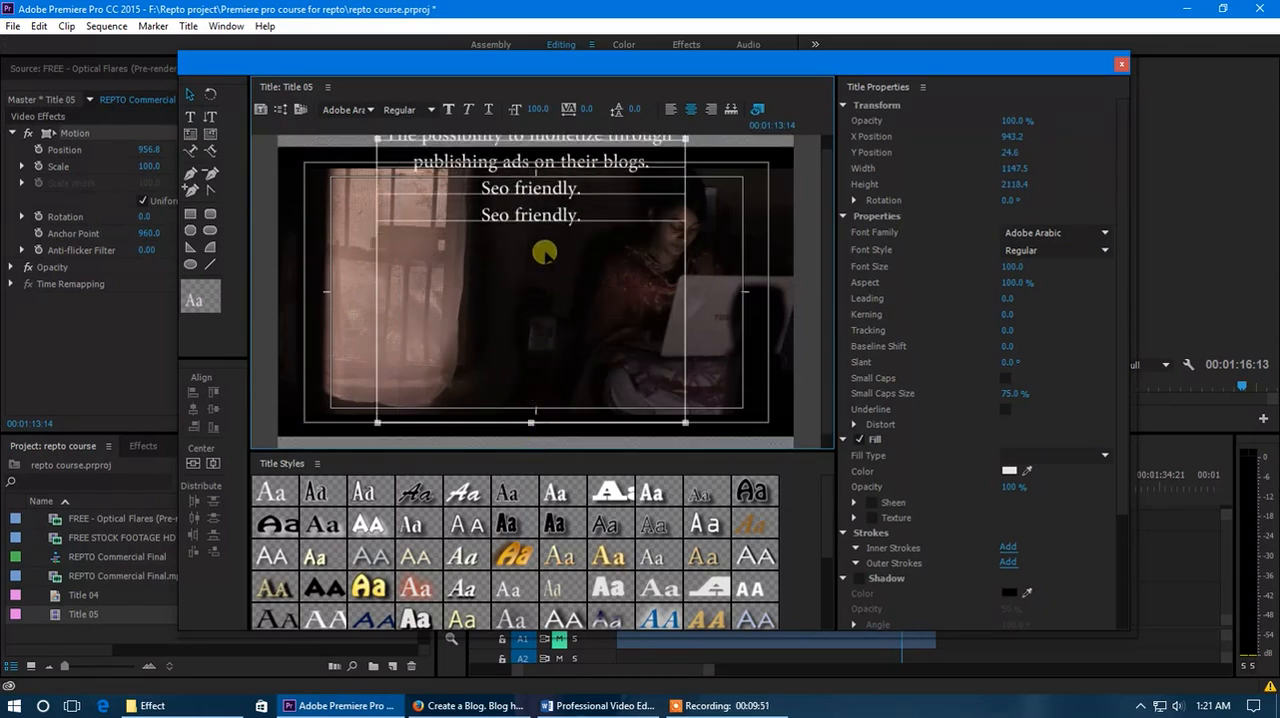
# Lower the enlarged text block to a Y position of about 1218.4 and close the title editor.
pyautogui.moveTo(543, 212); pyautogui.dragTo(553, 313)
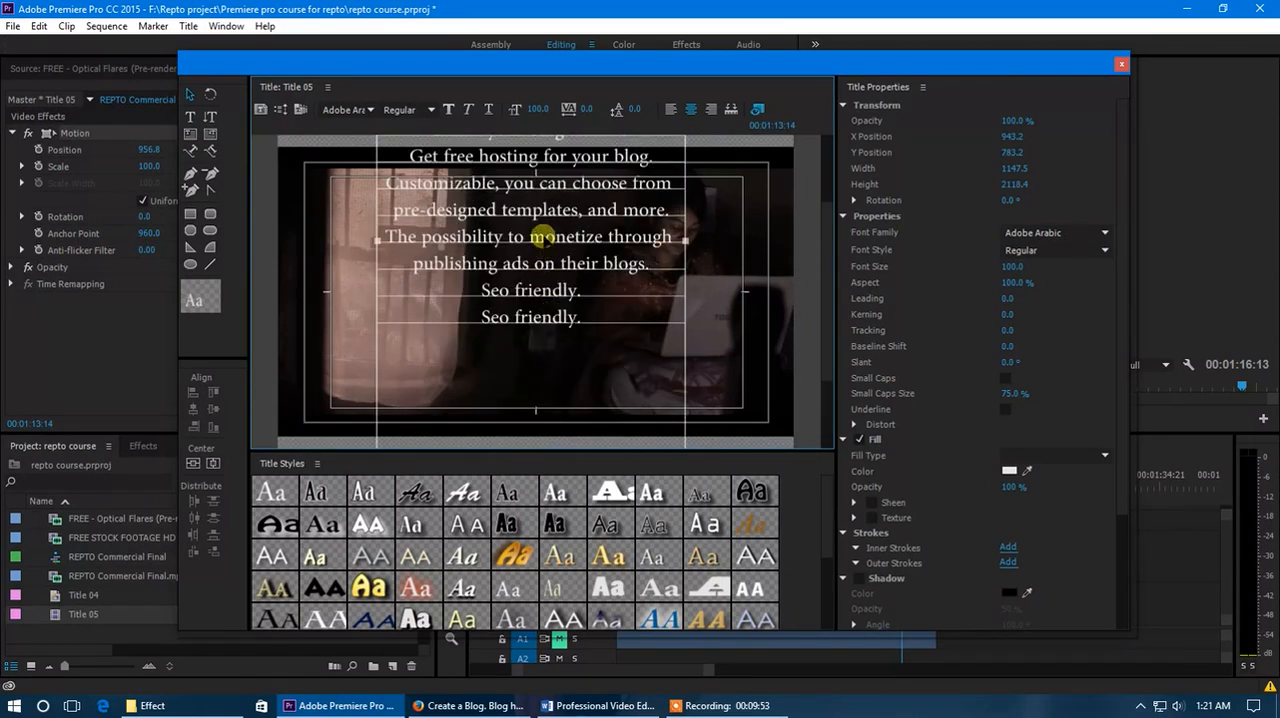
pyautogui.moveTo(537, 232); pyautogui.dragTo(543, 292)
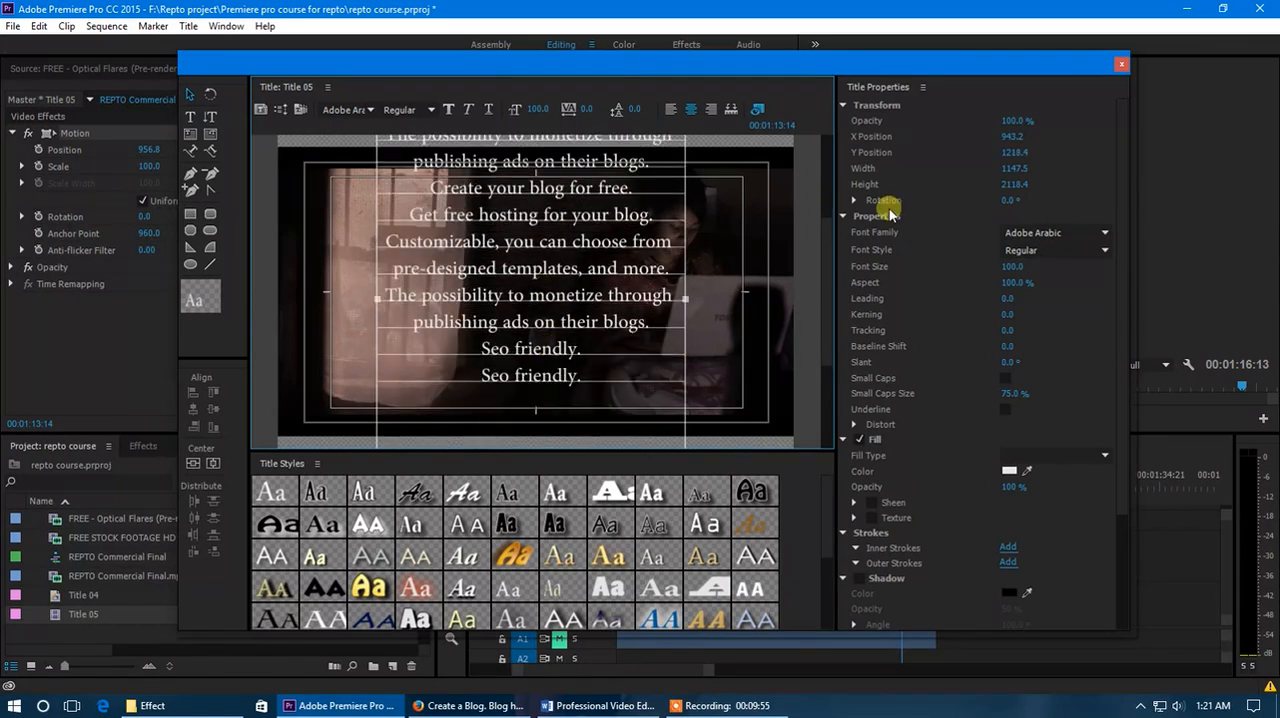
pyautogui.click(1123, 66)
# Play and scrub through the lengthened roll on the timeline, and review Title 05's text layout in the title editor.
pyautogui.click(893, 489)
pyautogui.moveTo(893, 489); pyautogui.dragTo(875, 494)
pyautogui.press('space')
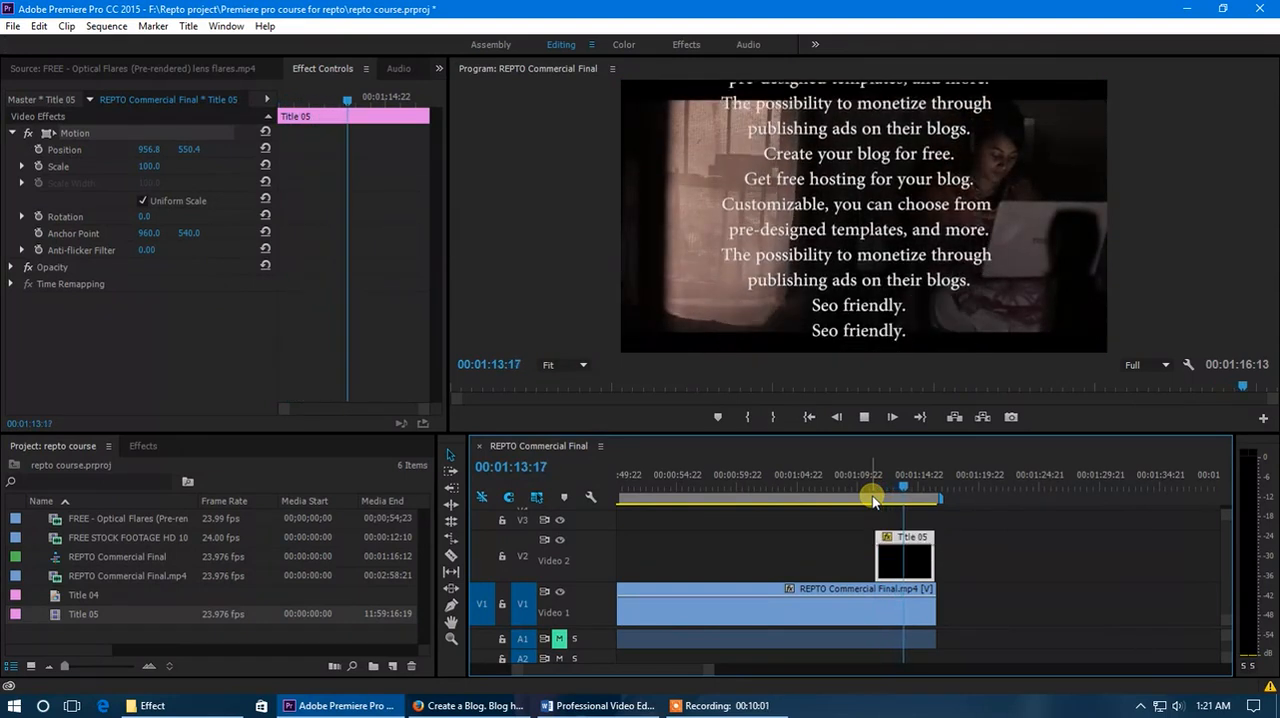
pyautogui.click(891, 485)
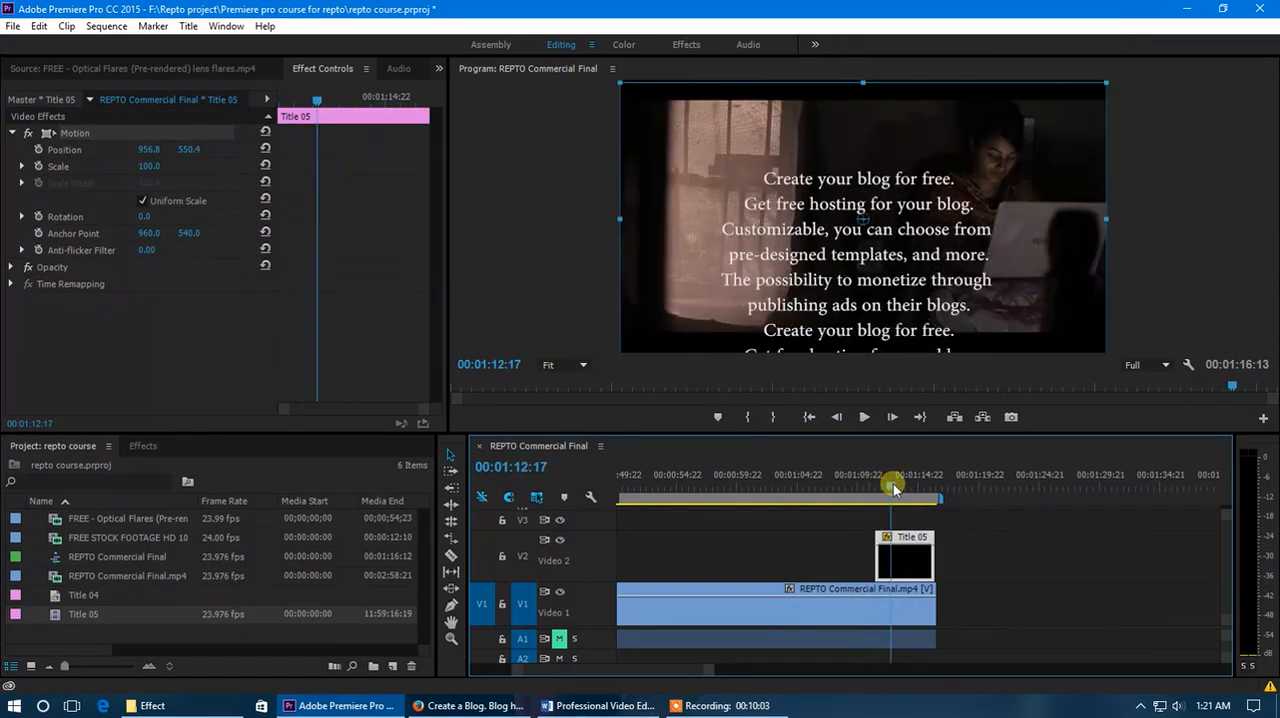
pyautogui.moveTo(893, 484)
pyautogui.mouseDown()
pyautogui.moveTo(905, 488)
pyautogui.moveTo(886, 490)
pyautogui.moveTo(896, 498)
pyautogui.mouseUp()
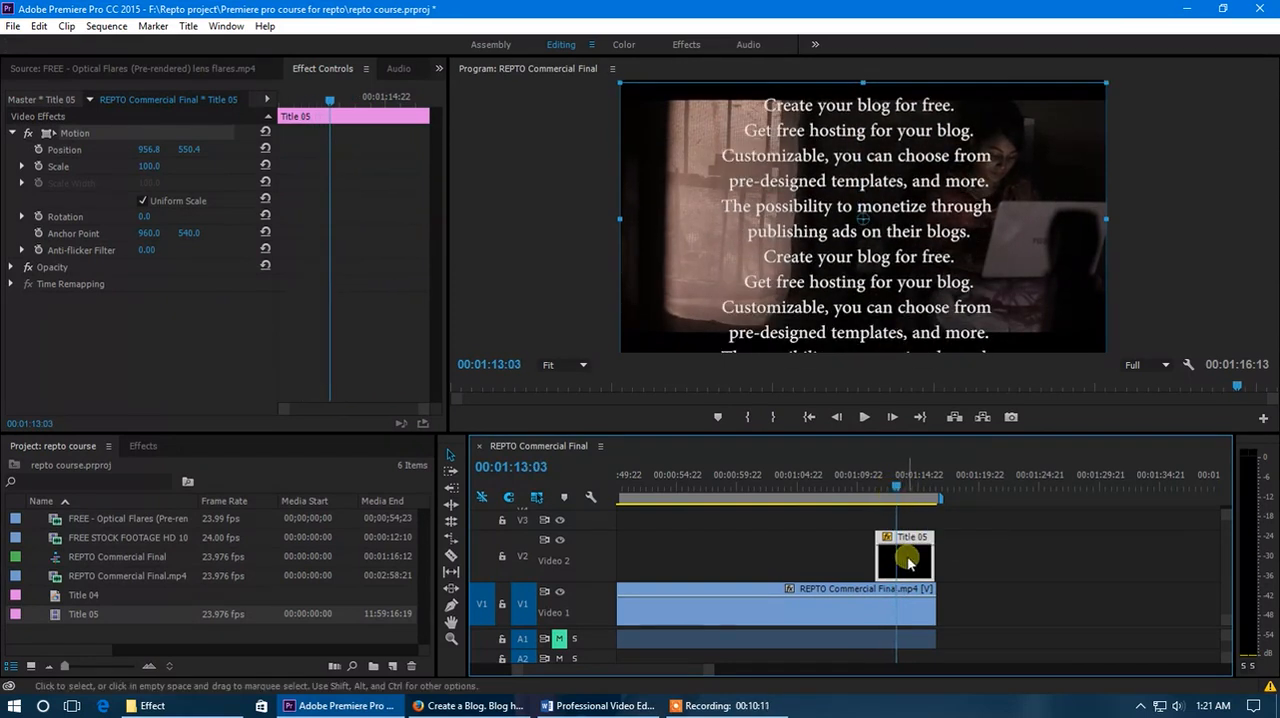
pyautogui.doubleClick(908, 563)
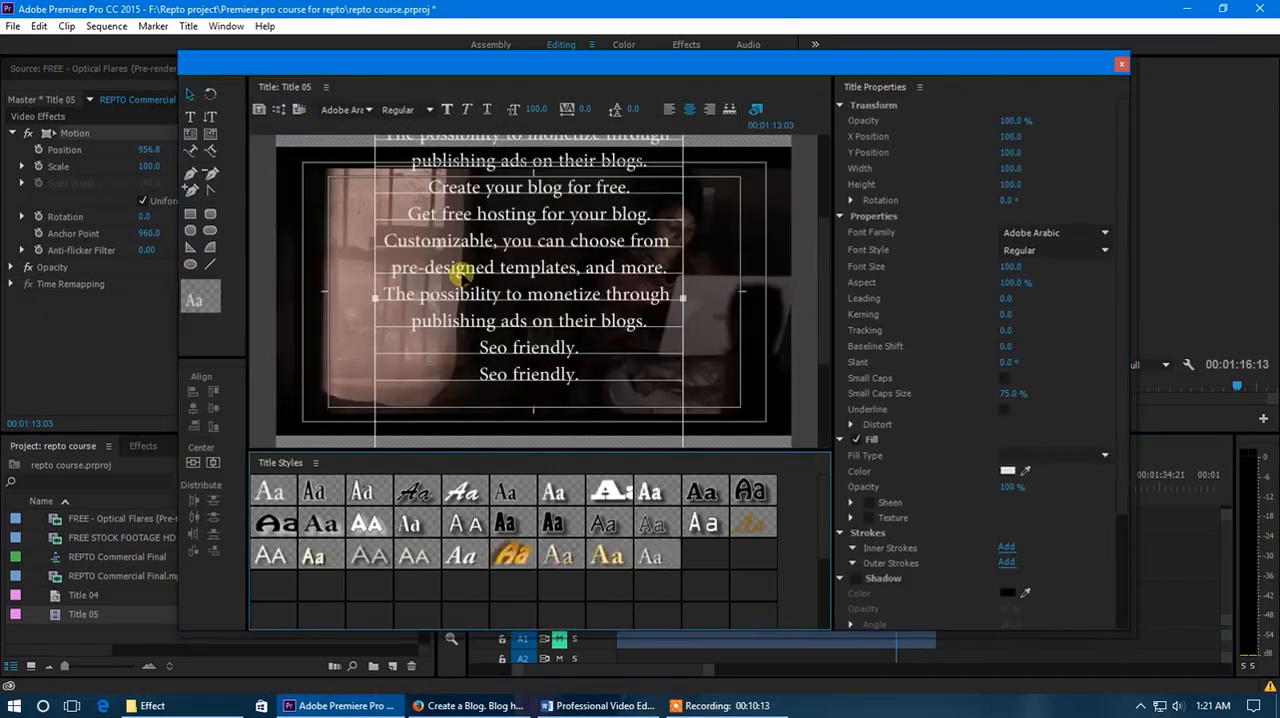
pyautogui.click(1120, 65)
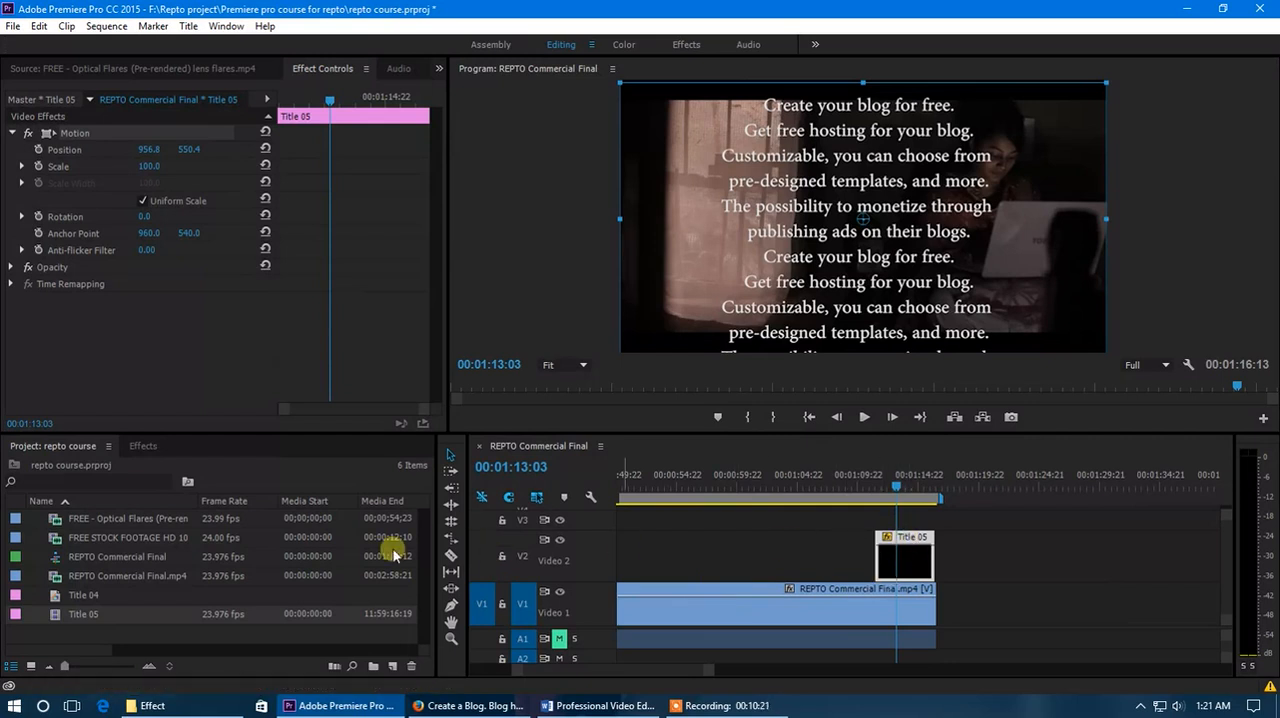
# Create a 1920 by 1080 color matte at 23.976 fps with square pixels and a dark color, named Color Matte.
pyautogui.rightClick(122, 632)
pyautogui.moveTo(197, 554)
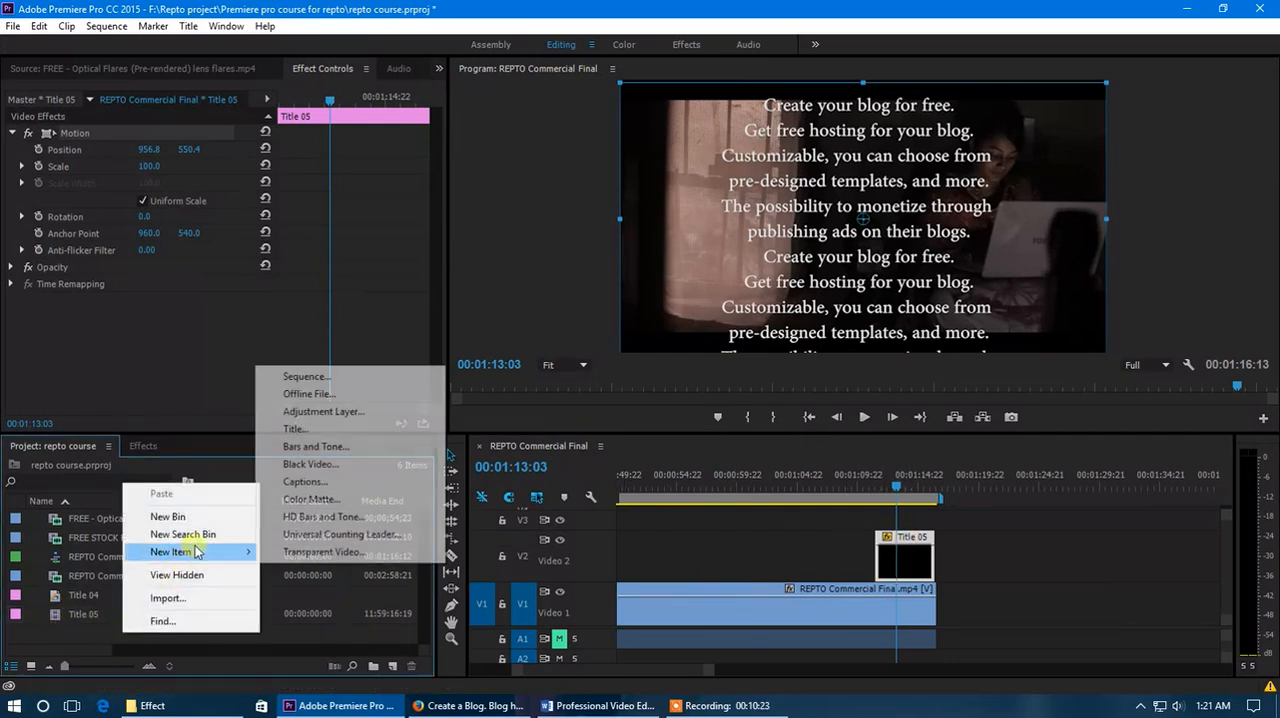
pyautogui.click(341, 499)
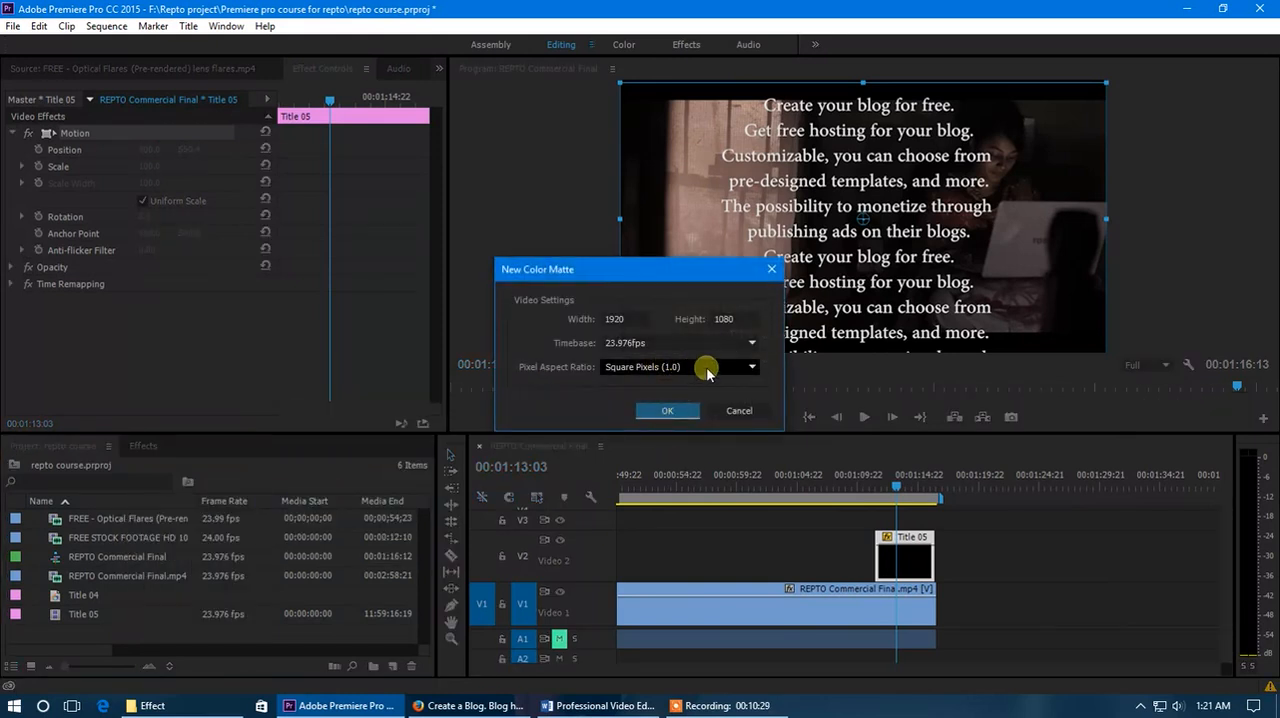
pyautogui.click(672, 409)
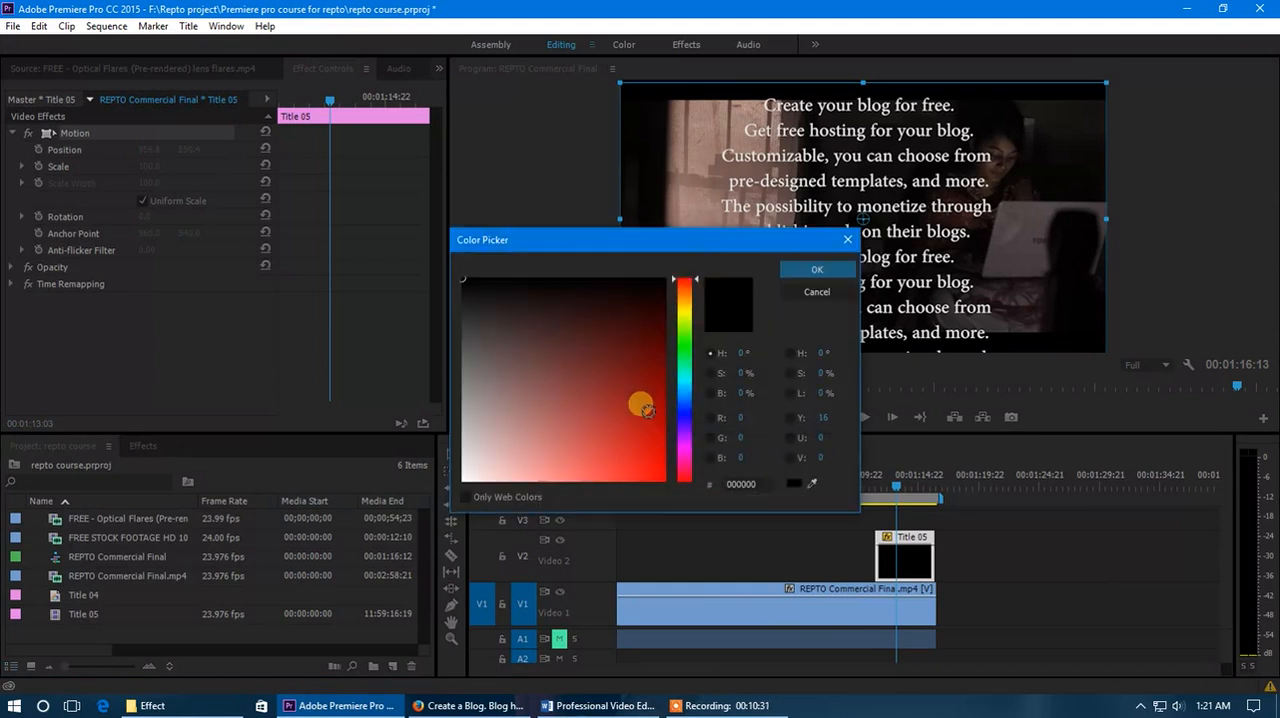
pyautogui.click(608, 383)
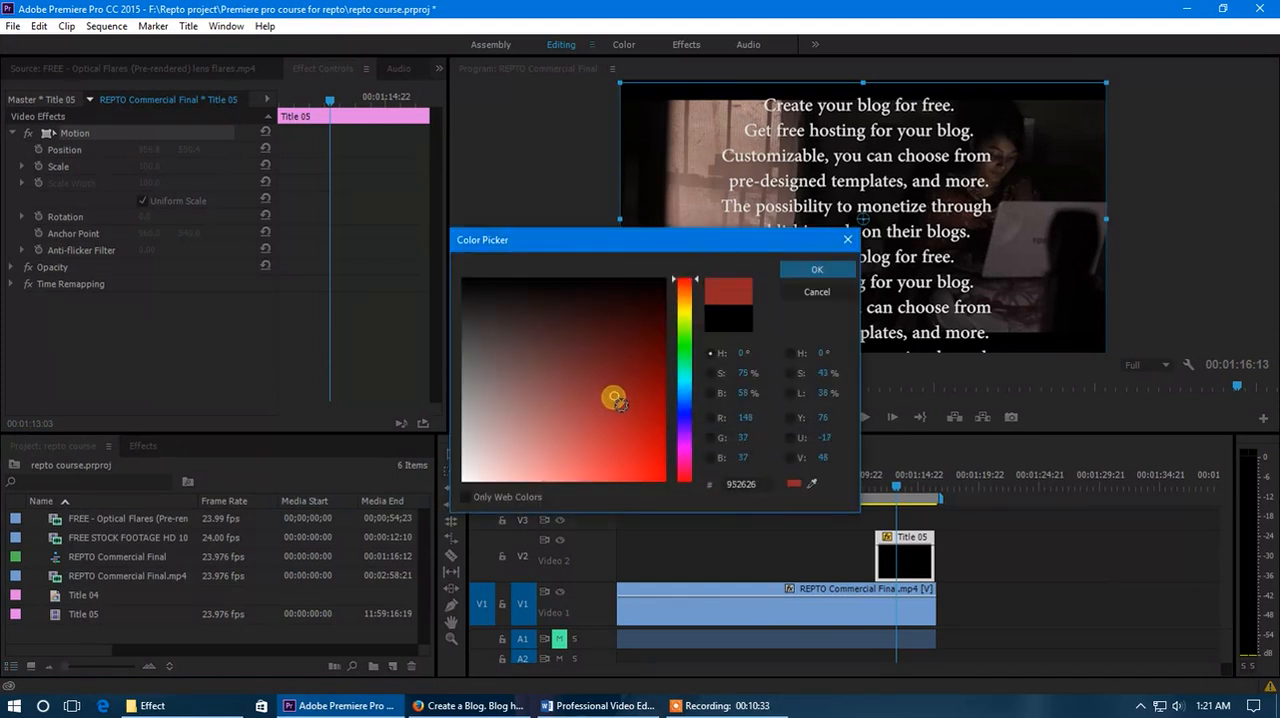
pyautogui.moveTo(614, 397); pyautogui.dragTo(626, 360)
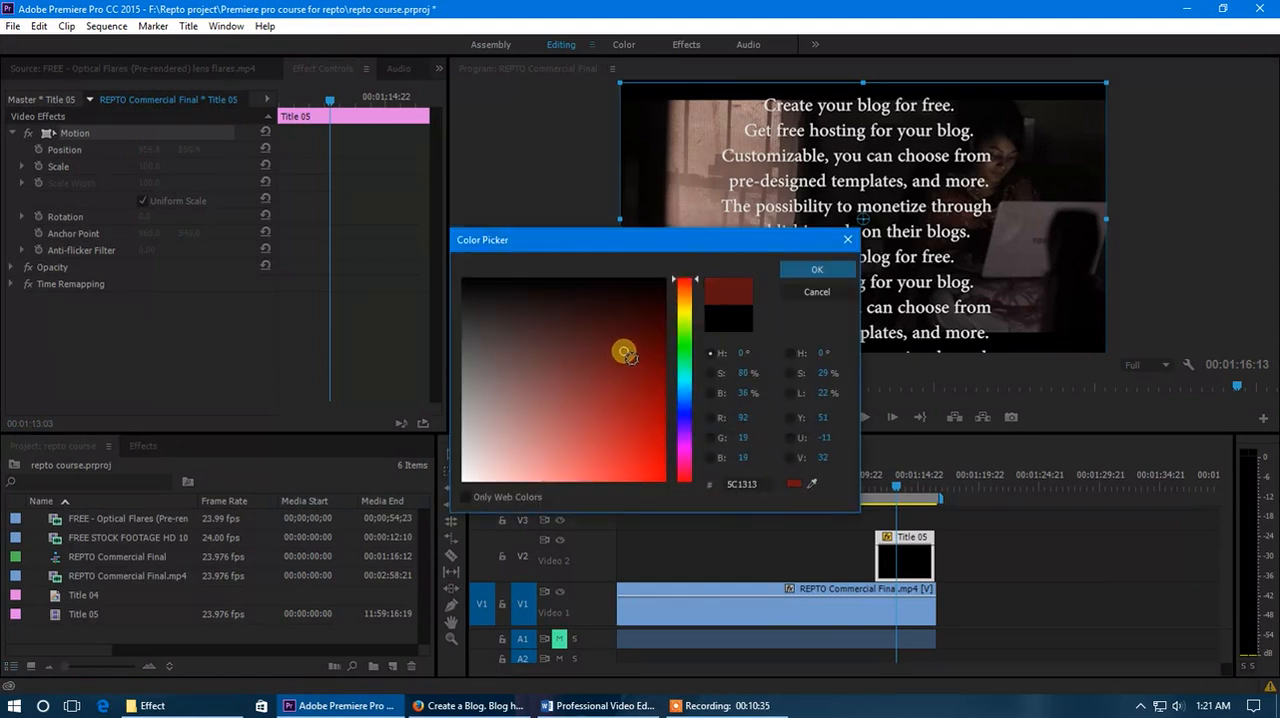
pyautogui.moveTo(685, 357)
pyautogui.mouseDown()
pyautogui.moveTo(689, 388)
pyautogui.moveTo(624, 367)
pyautogui.moveTo(631, 342)
pyautogui.mouseUp()
pyautogui.click(800, 271)
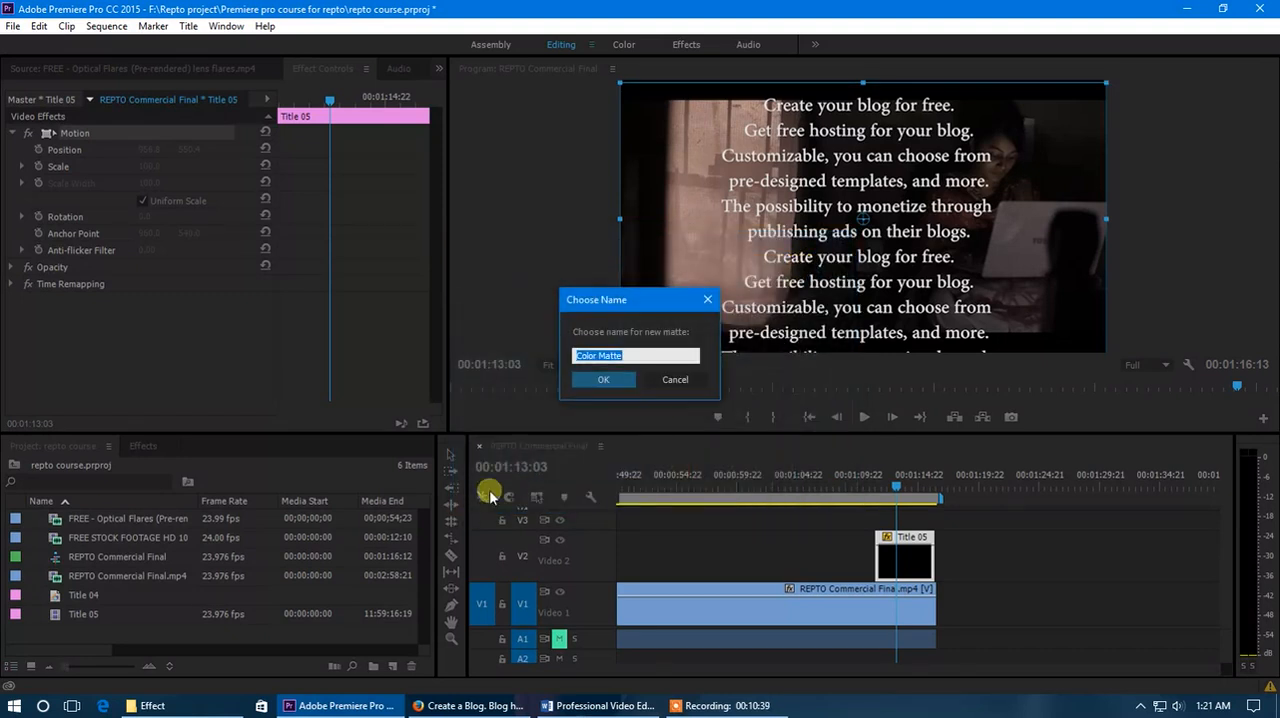
pyautogui.click(606, 376)
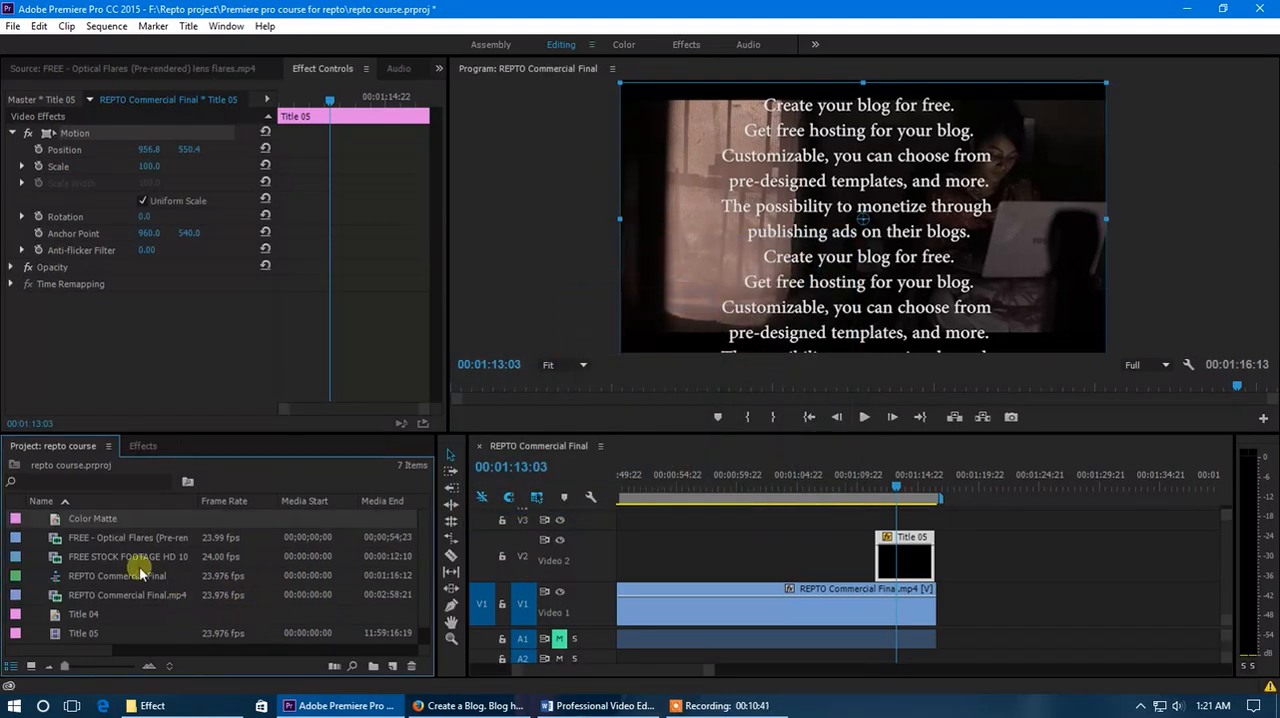
# Add the color matte to the timeline alongside Title 05 and stack them with the matte on V2 and the title on V3.
pyautogui.moveTo(97, 524); pyautogui.dragTo(903, 527)
pyautogui.moveTo(893, 482)
pyautogui.mouseDown()
pyautogui.moveTo(882, 483)
pyautogui.moveTo(898, 483)
pyautogui.mouseUp()
pyautogui.scroll(-2, 843, 560)
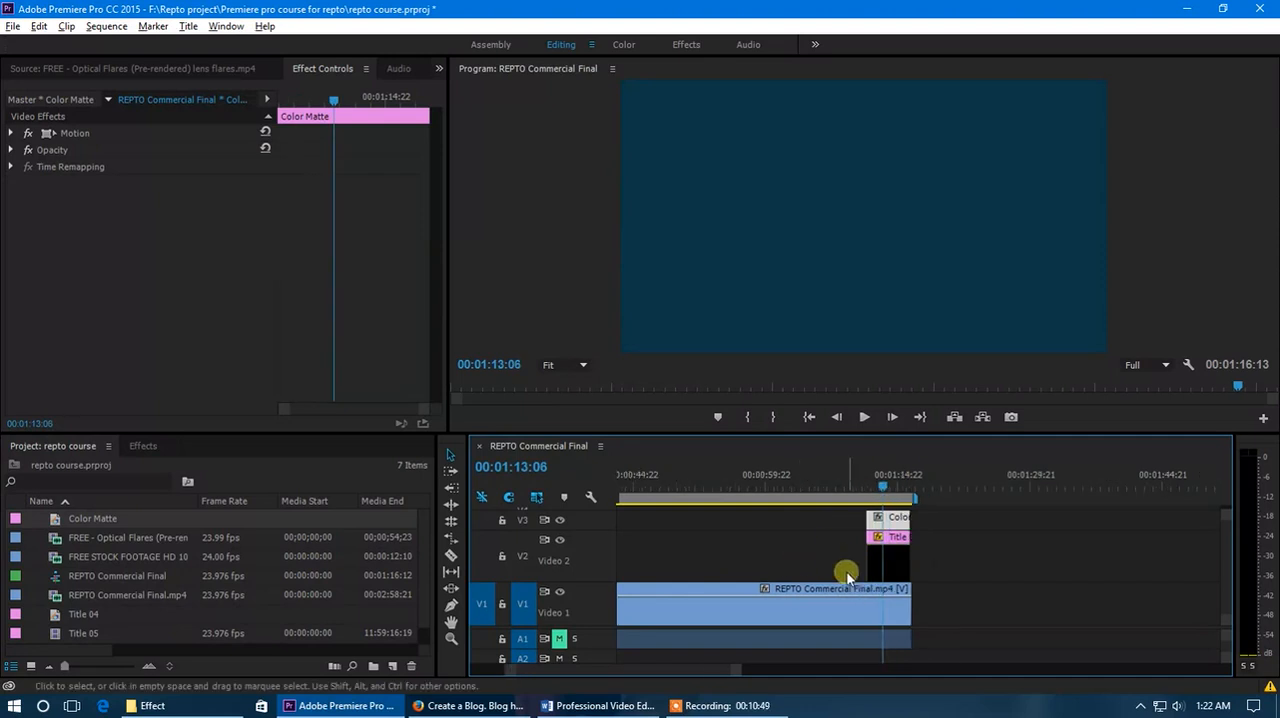
pyautogui.scroll(-3, 603, 554)
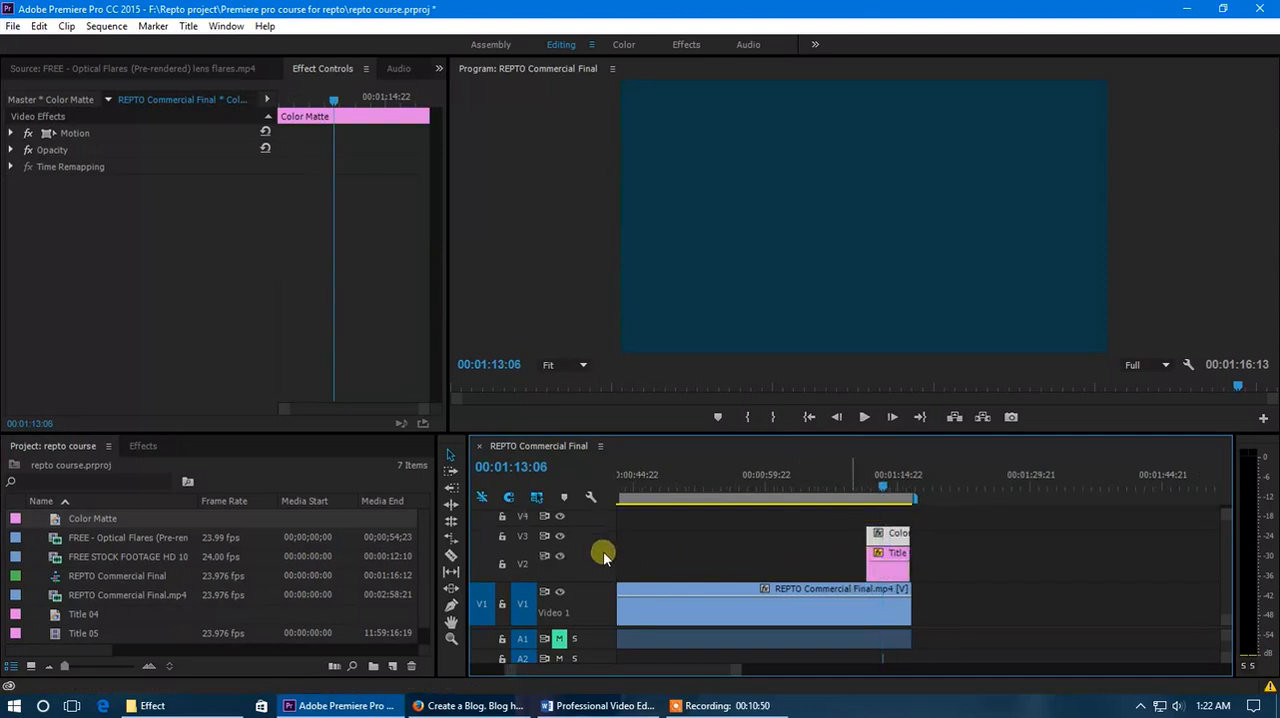
pyautogui.moveTo(893, 574); pyautogui.dragTo(894, 546)
pyautogui.click(896, 575)
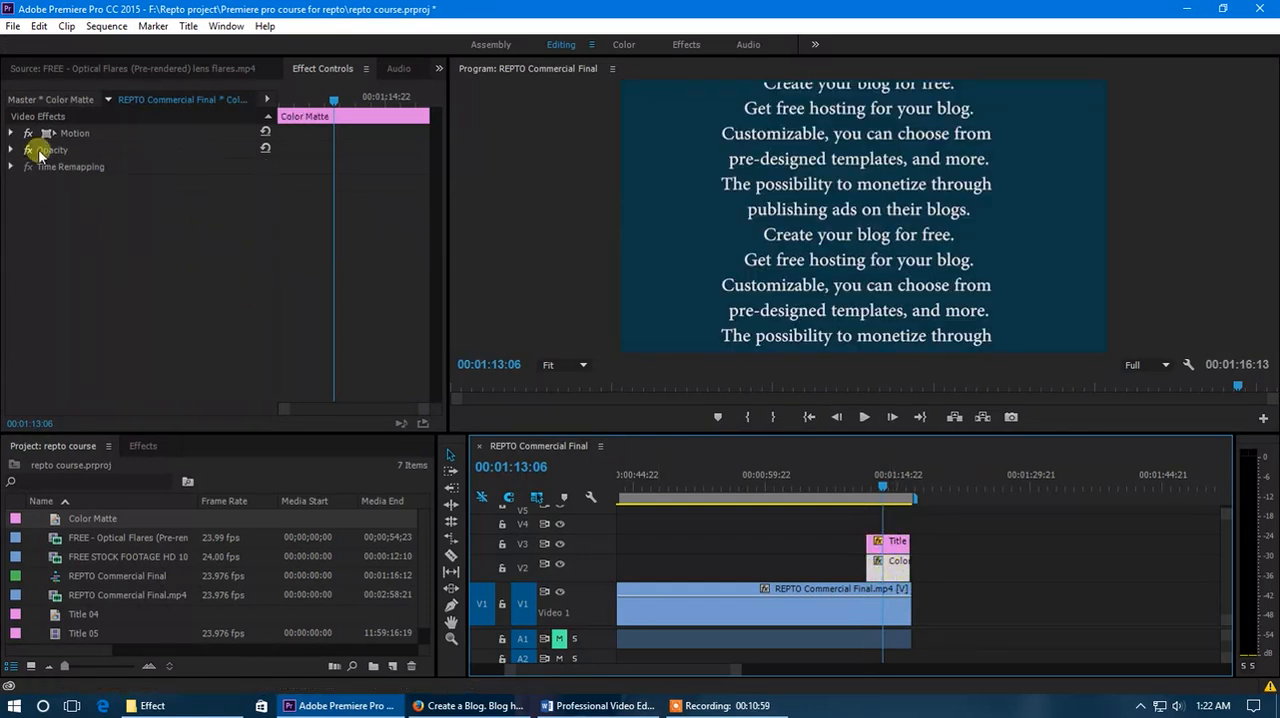
# Disable uniform scaling on the color matte, set its scale width to 64 and lower its opacity to 66%.
pyautogui.click(11, 133)
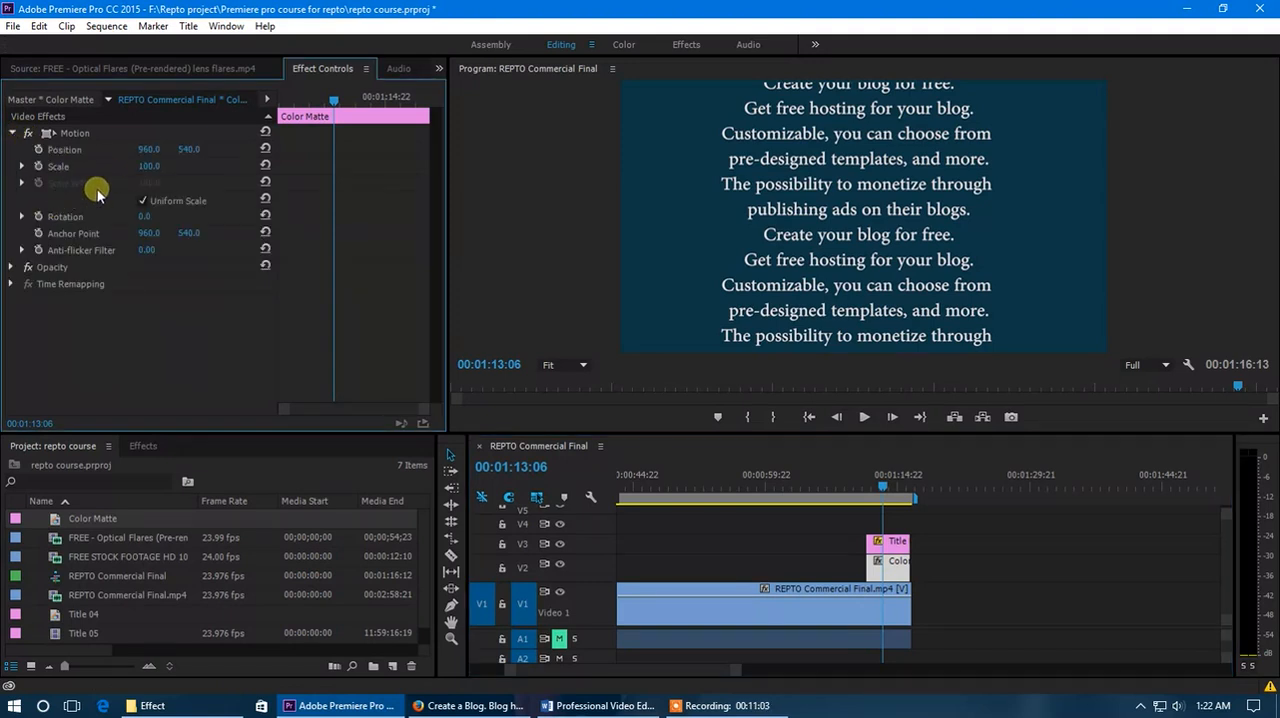
pyautogui.click(145, 202)
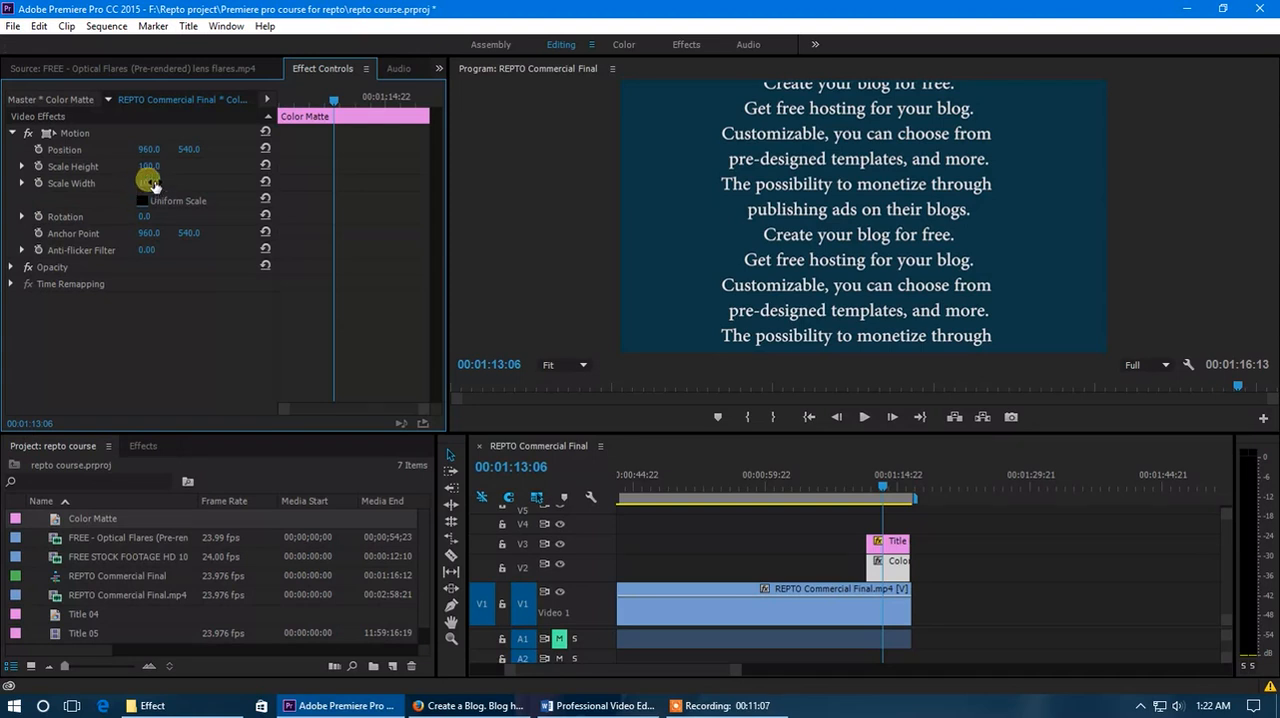
pyautogui.moveTo(150, 183)
pyautogui.mouseDown()
pyautogui.moveTo(120, 184)
pyautogui.moveTo(158, 183)
pyautogui.mouseUp()
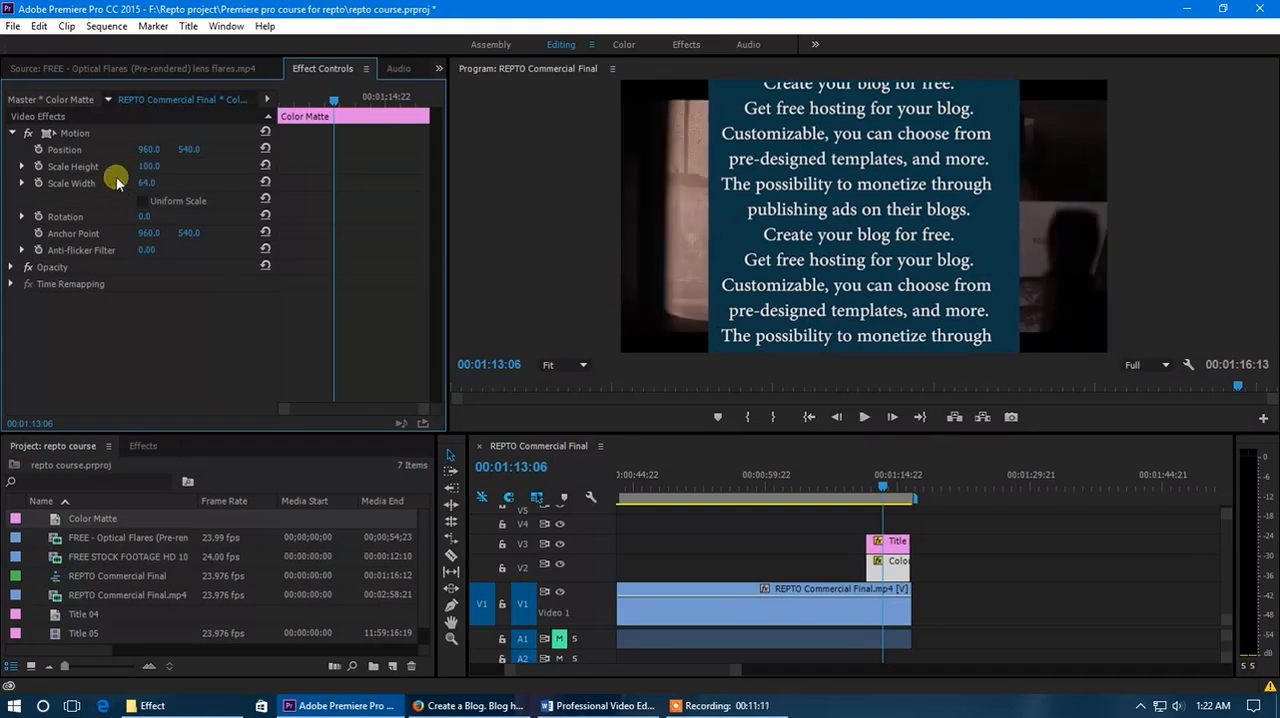
pyautogui.click(11, 267)
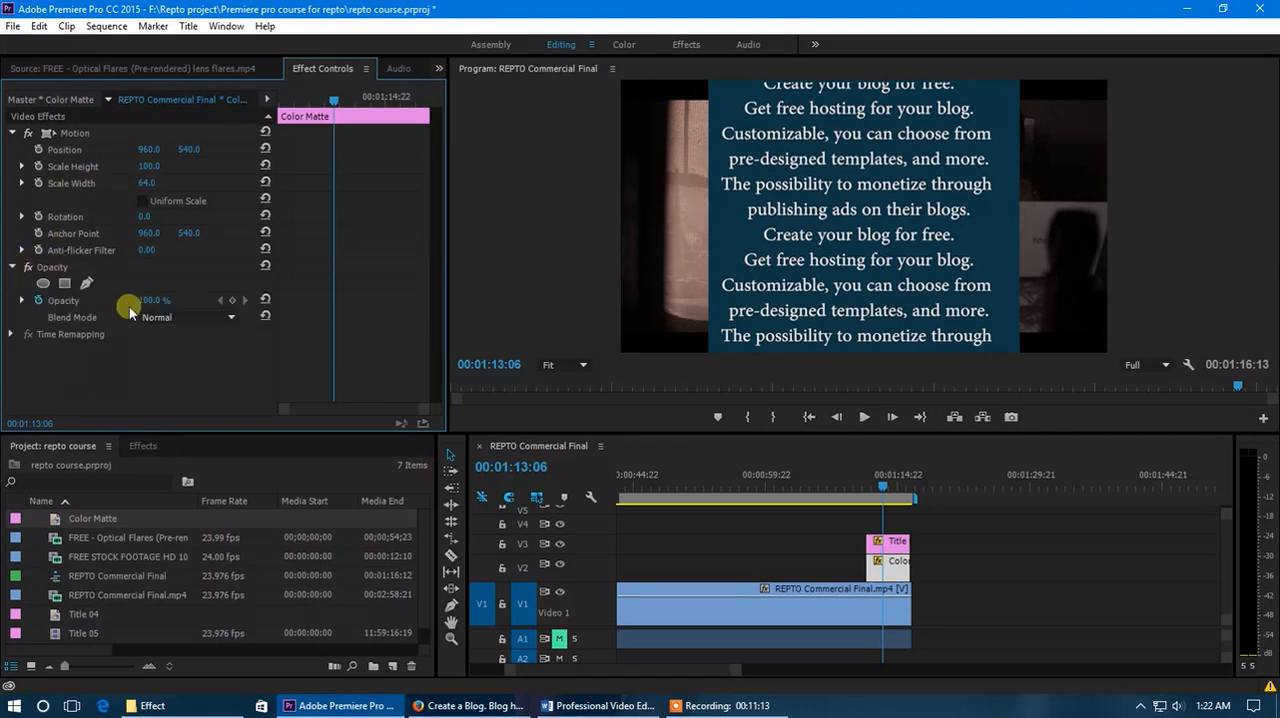
pyautogui.moveTo(148, 300); pyautogui.dragTo(116, 300)
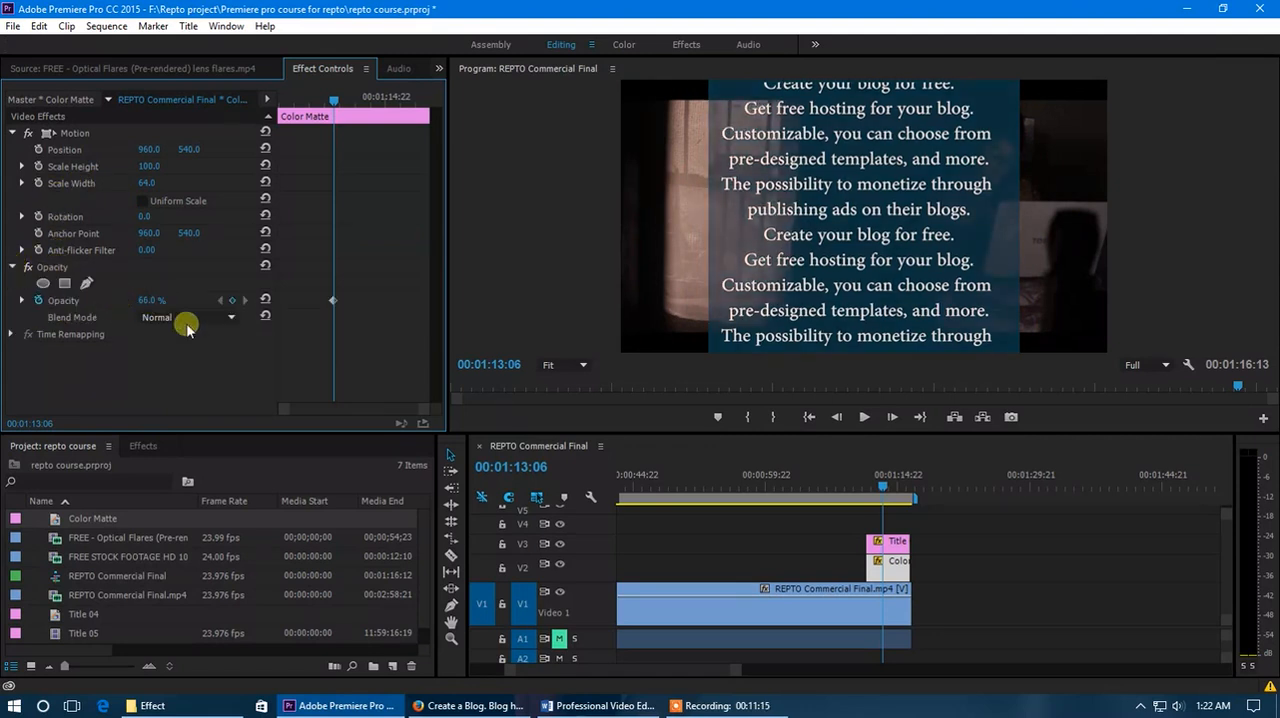
# Play and scrub through the end of the sequence to review the rolling title over the semi-transparent color matte.
pyautogui.moveTo(882, 487); pyautogui.dragTo(860, 505)
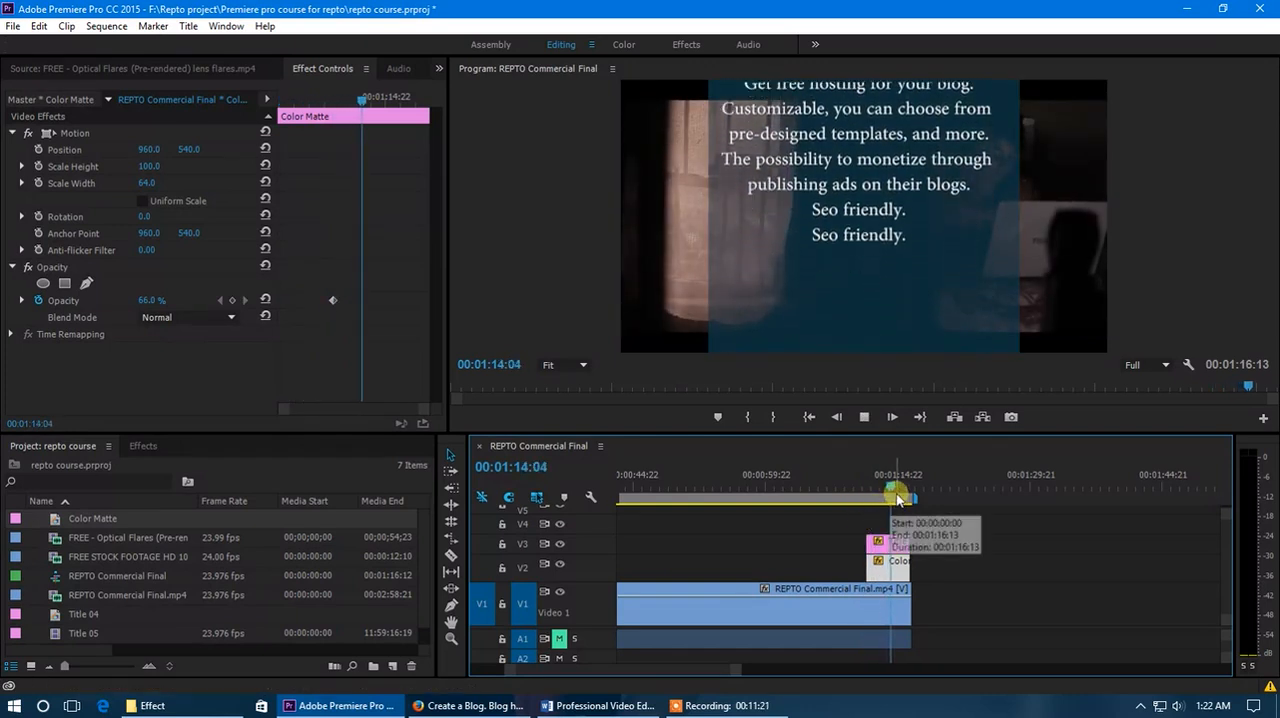
pyautogui.click(897, 484)
pyautogui.moveTo(897, 484); pyautogui.dragTo(901, 484)
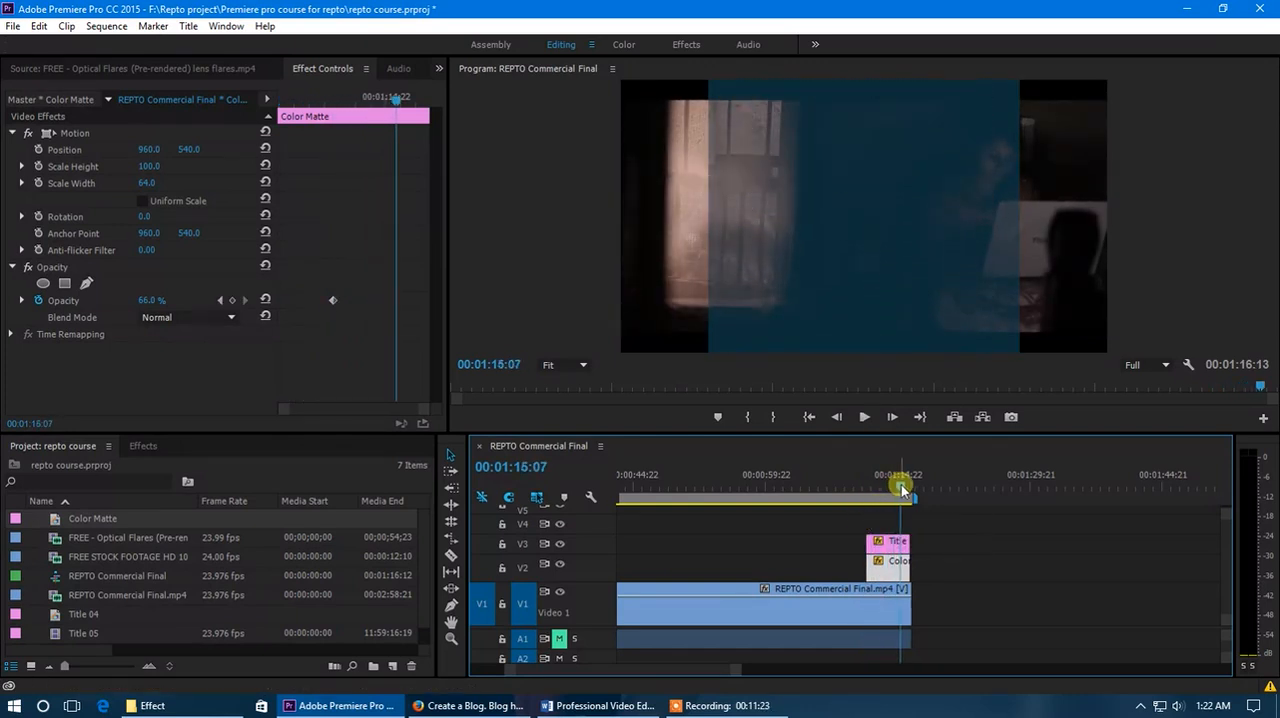
pyautogui.click(896, 487)
pyautogui.moveTo(897, 487); pyautogui.dragTo(649, 474)
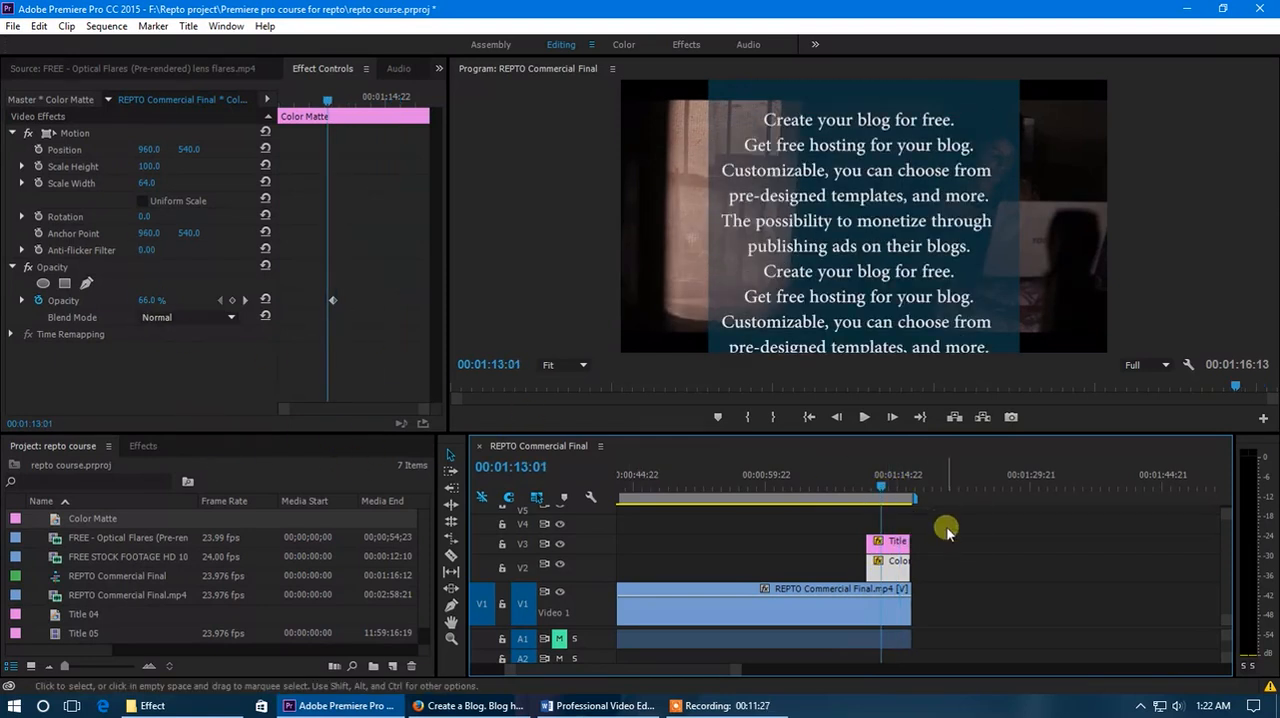
pyautogui.moveTo(883, 483); pyautogui.dragTo(880, 490)
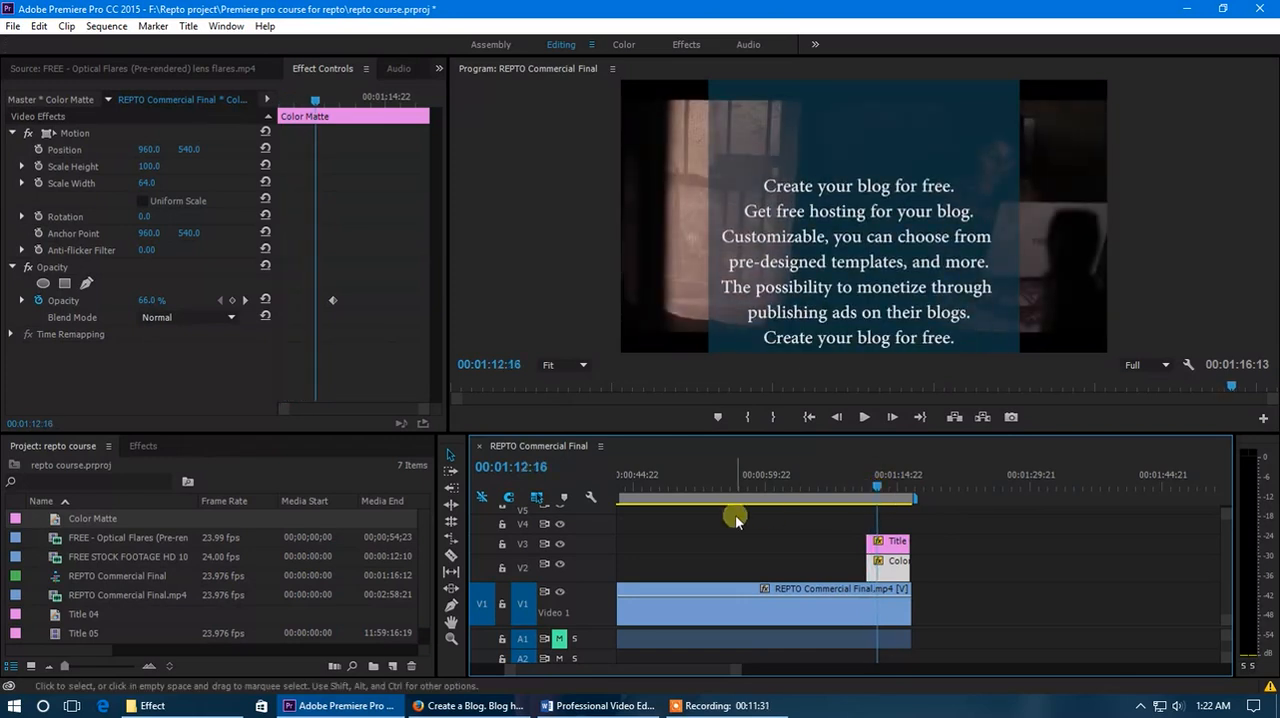
pyautogui.moveTo(884, 486); pyautogui.dragTo(882, 487)
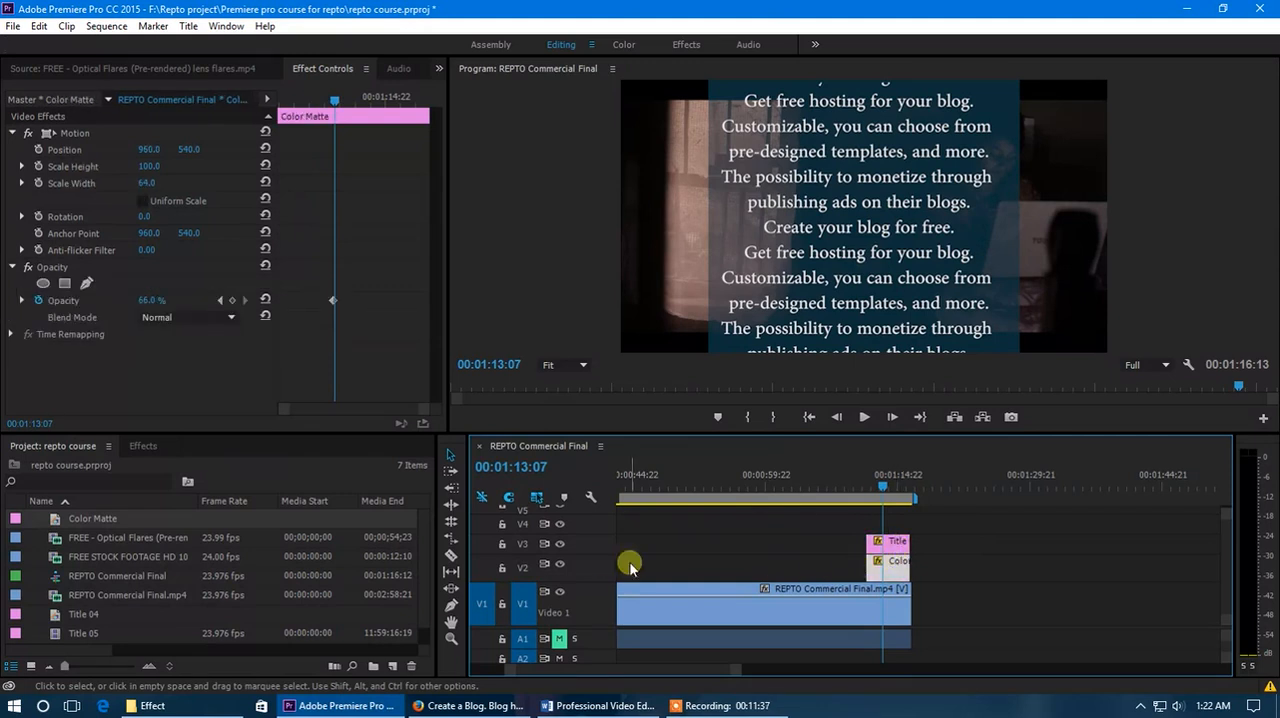
pyautogui.scroll(1, 615, 566)
pyautogui.moveTo(879, 484); pyautogui.dragTo(889, 486)
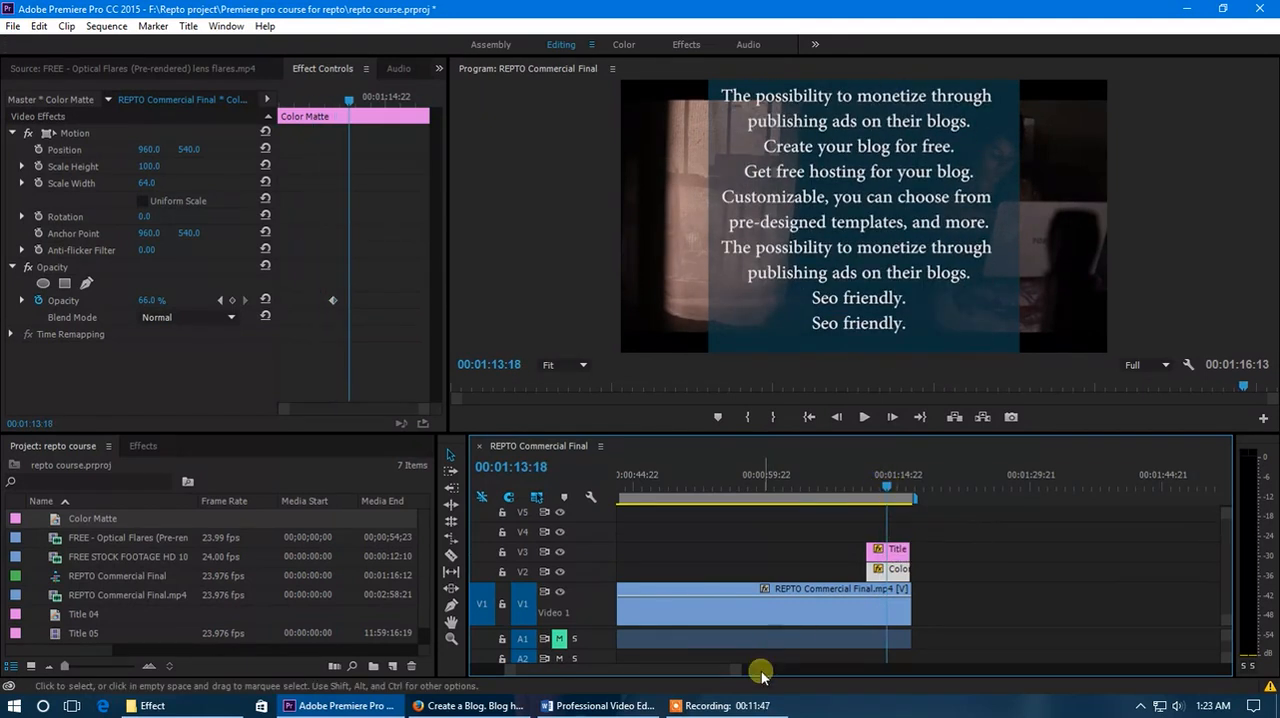